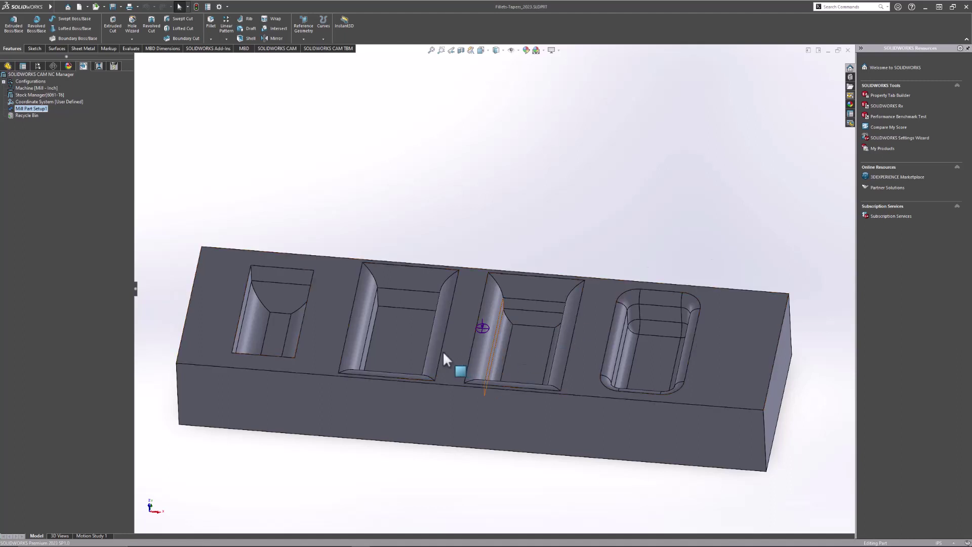
Examine the shapes of the four filleted and tapered pockets along the block
{"action": "scroll", "coordinate": [269, 324], "scroll_direction": "down", "scroll_amount": 2}
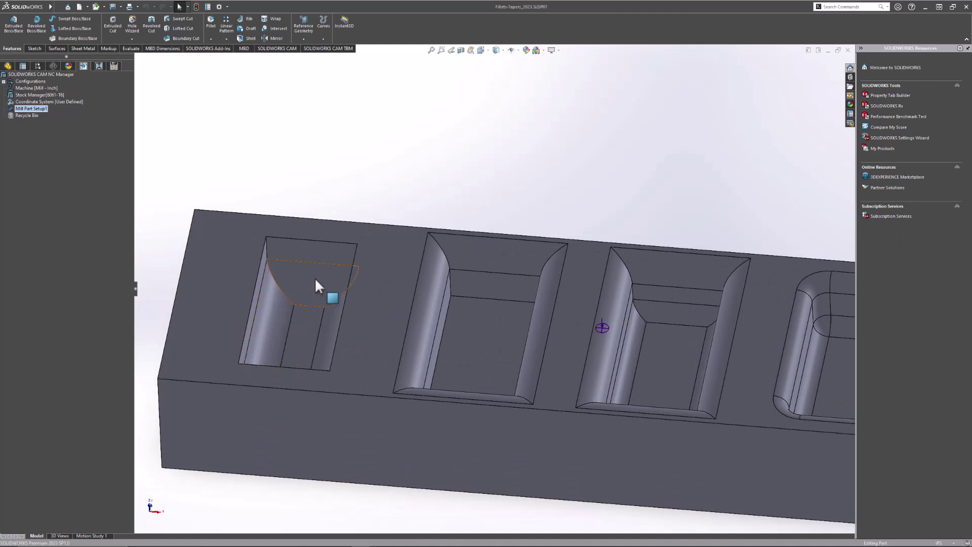
{"action": "scroll", "coordinate": [485, 298], "scroll_direction": "up", "scroll_amount": 2}
{"action": "scroll", "coordinate": [521, 302], "scroll_direction": "up", "scroll_amount": 2}
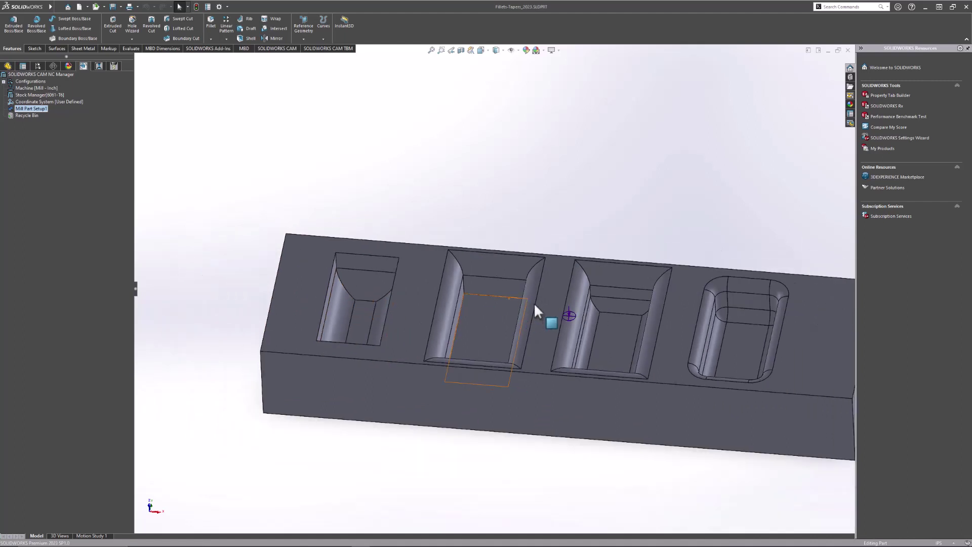
{"action": "scroll", "coordinate": [572, 300], "scroll_direction": "down", "scroll_amount": 2}
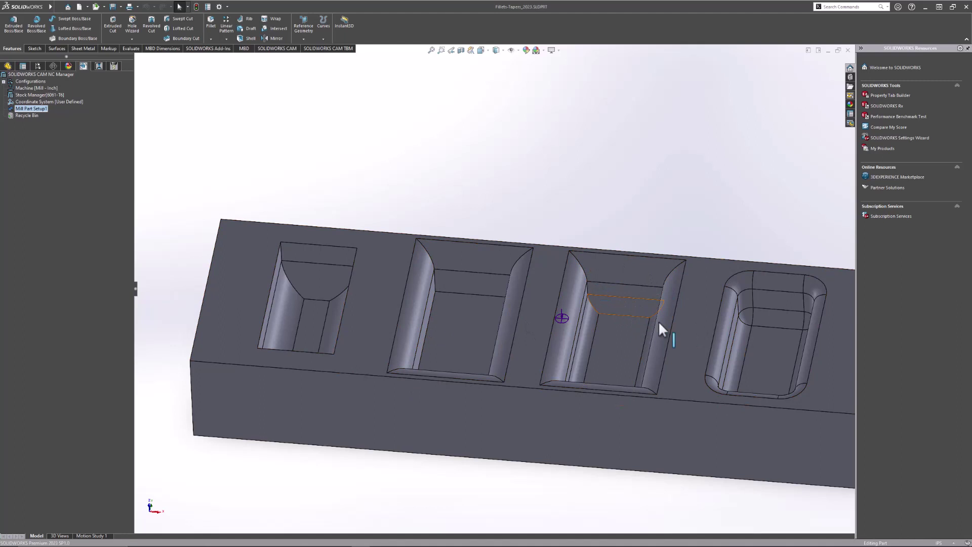
{"action": "key", "text": "z"}
{"action": "scroll", "coordinate": [835, 320], "scroll_direction": "down", "scroll_amount": 2}
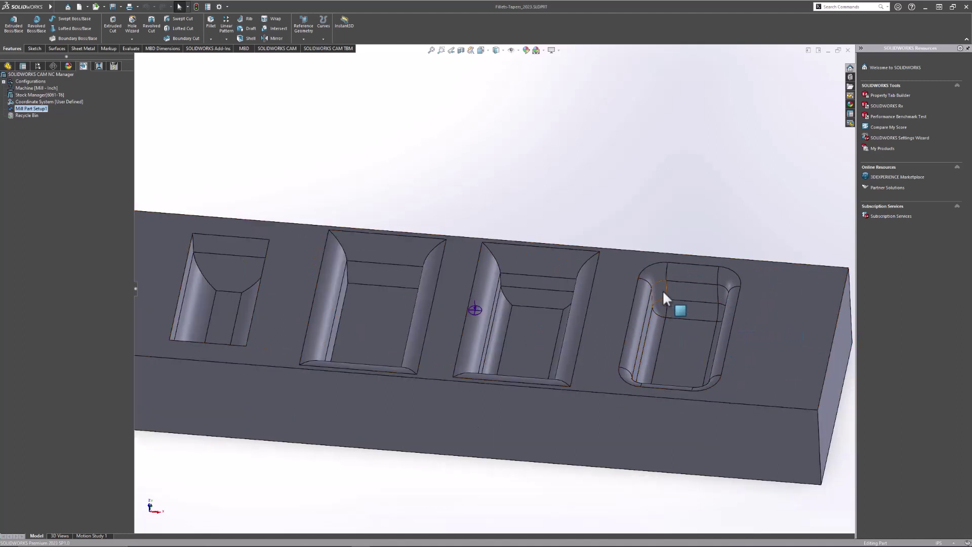
{"action": "key", "text": "z"}
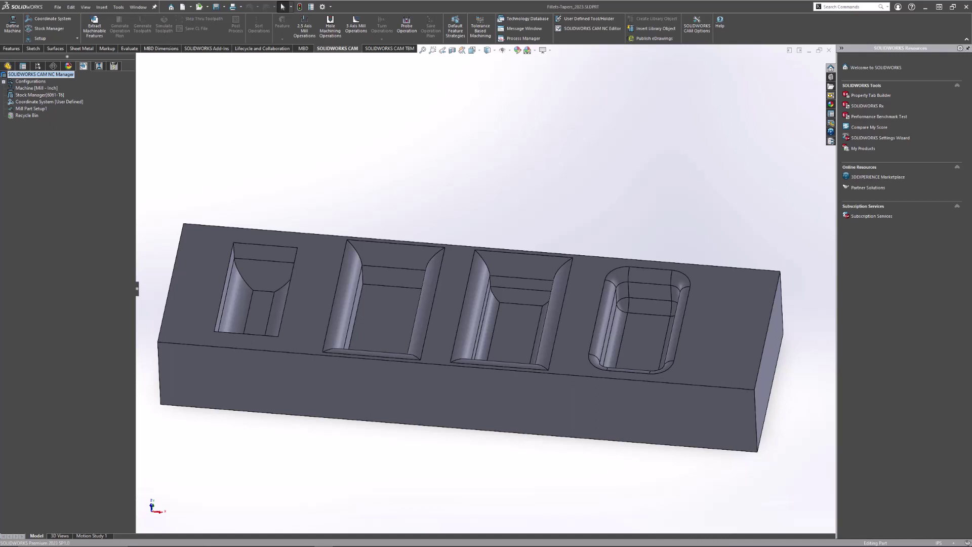
Review the machine, stock, coordinate system and mill part setup entries, and the feature recognition options for Mill Part Setup1
{"action": "left_click", "coordinate": [33, 88]}
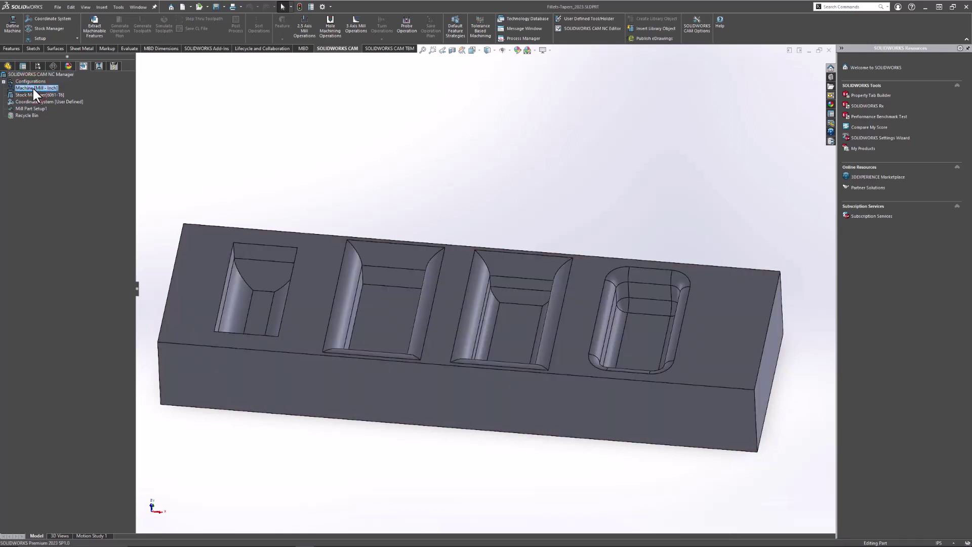
{"action": "left_click", "coordinate": [26, 94]}
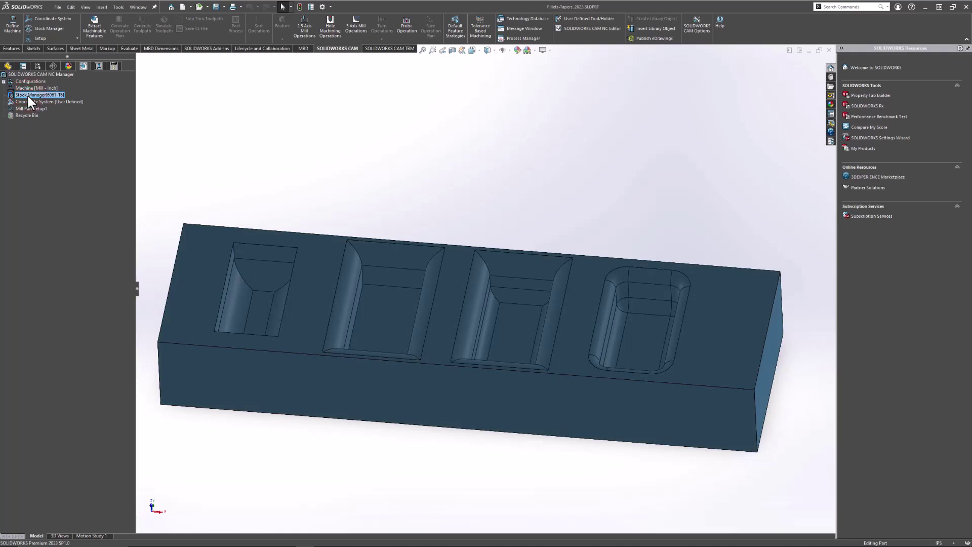
{"action": "left_click", "coordinate": [26, 102]}
{"action": "left_click", "coordinate": [25, 107]}
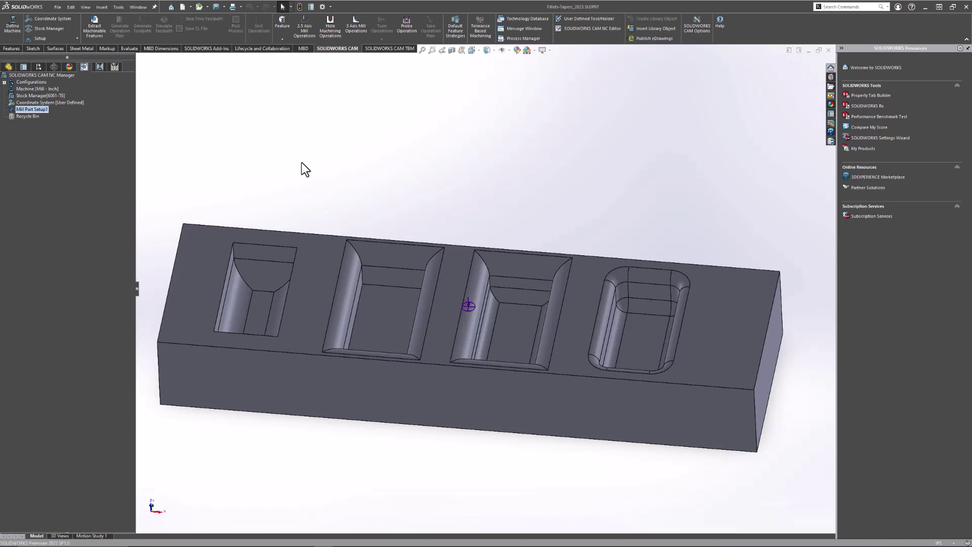
{"action": "right_click", "coordinate": [26, 108]}
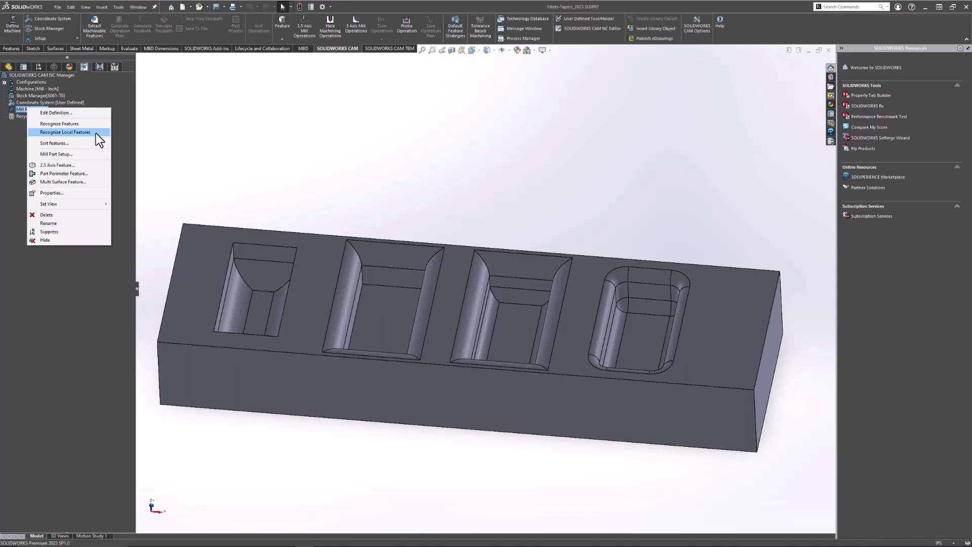
{"action": "left_click", "coordinate": [230, 149]}
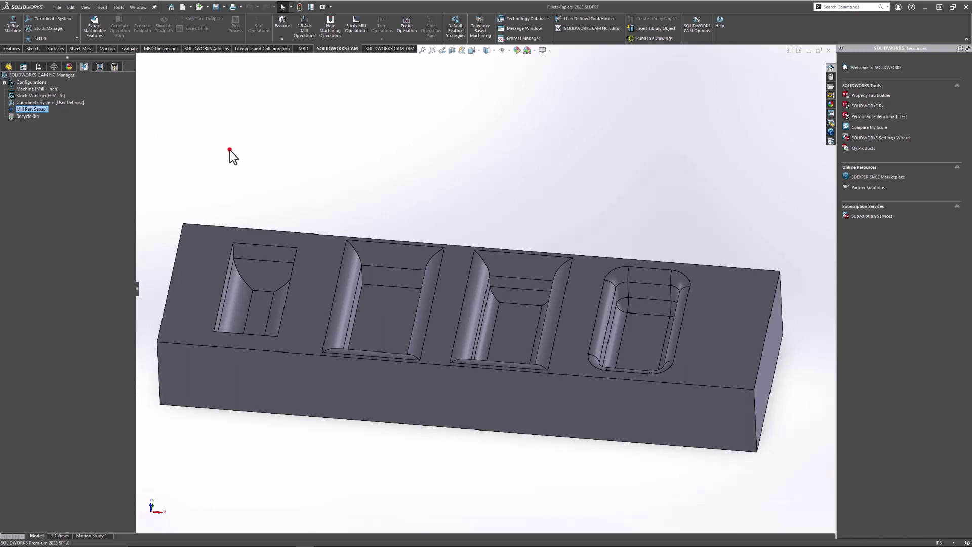
Recognize local features under Mill Part Setup1 from the wall, fillet and floor faces of the first, square-cornered pocket
{"action": "left_click", "coordinate": [249, 253]}
{"action": "mouse_move", "coordinate": [249, 257]}
{"action": "middle_mouse_down"}
{"action": "mouse_move", "coordinate": [294, 262]}
{"action": "mouse_move", "coordinate": [289, 325]}
{"action": "mouse_move", "coordinate": [274, 350]}
{"action": "middle_mouse_up"}
{"action": "scroll", "coordinate": [281, 236], "scroll_direction": "down", "scroll_amount": 3}
{"action": "left_click", "coordinate": [282, 241]}
{"action": "left_click", "coordinate": [237, 400]}
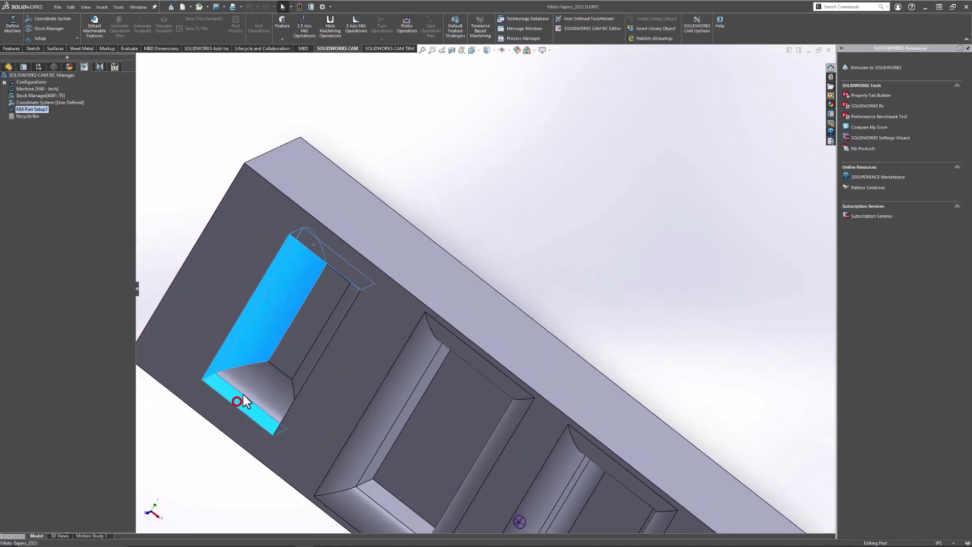
{"action": "middle_click_drag", "start_coordinate": [248, 384], "coordinate": [333, 394]}
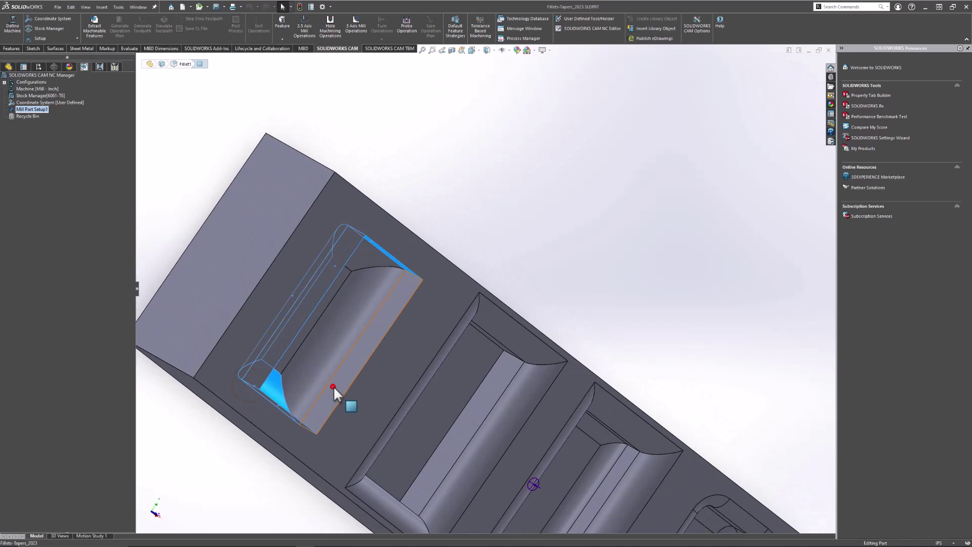
{"action": "left_click", "coordinate": [333, 385]}
{"action": "middle_click_drag", "start_coordinate": [318, 360], "coordinate": [321, 253]}
{"action": "left_click", "coordinate": [342, 260]}
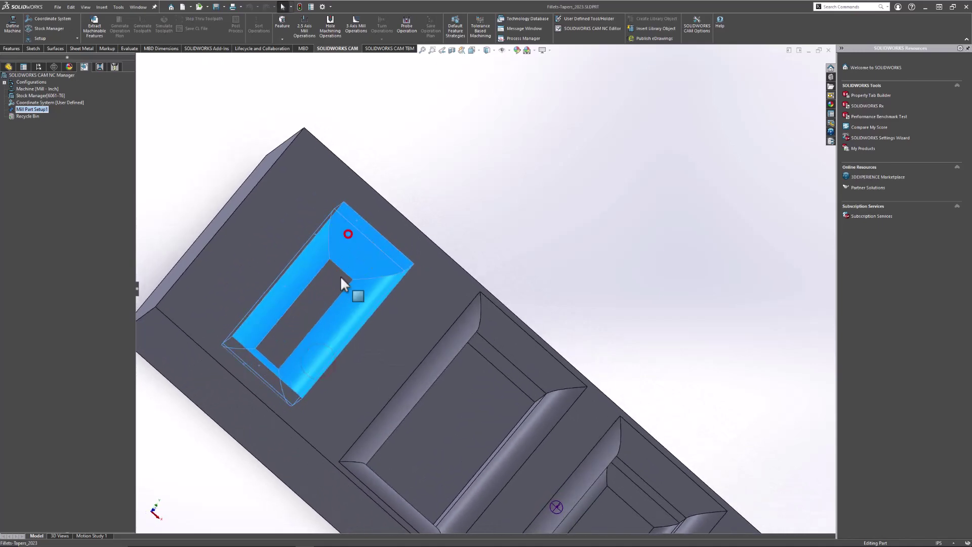
{"action": "left_click", "coordinate": [324, 301]}
{"action": "middle_click_drag", "start_coordinate": [315, 308], "coordinate": [324, 223]}
{"action": "right_click", "coordinate": [21, 108]}
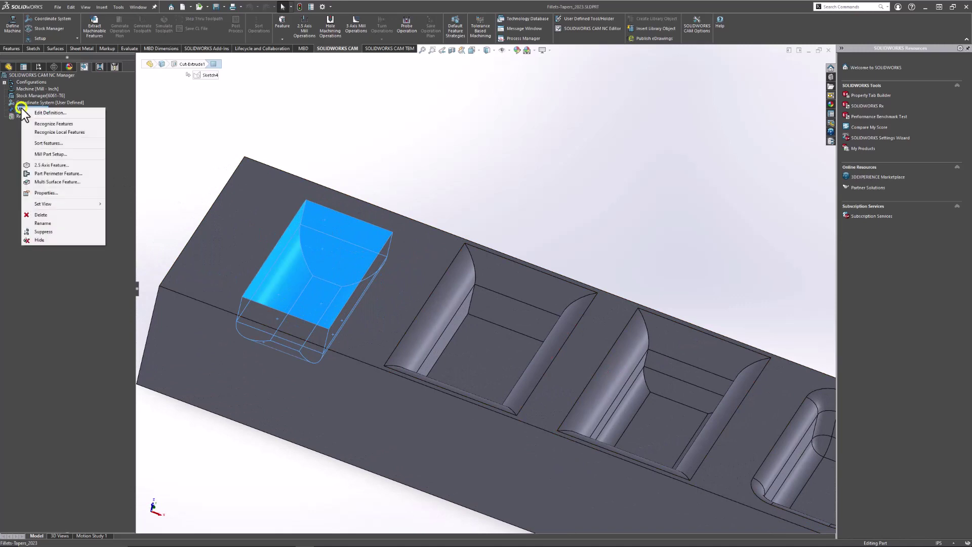
{"action": "left_click", "coordinate": [52, 133]}
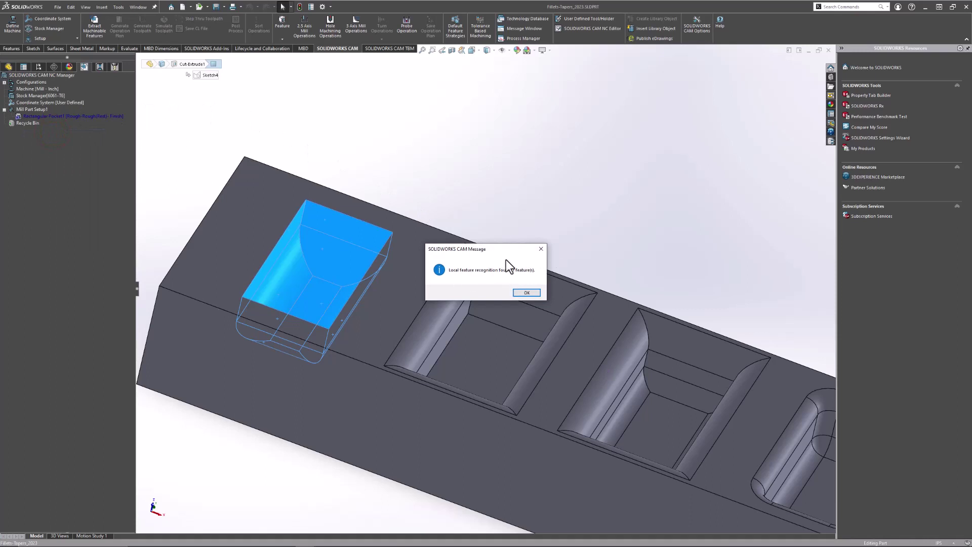
{"action": "left_click", "coordinate": [521, 293]}
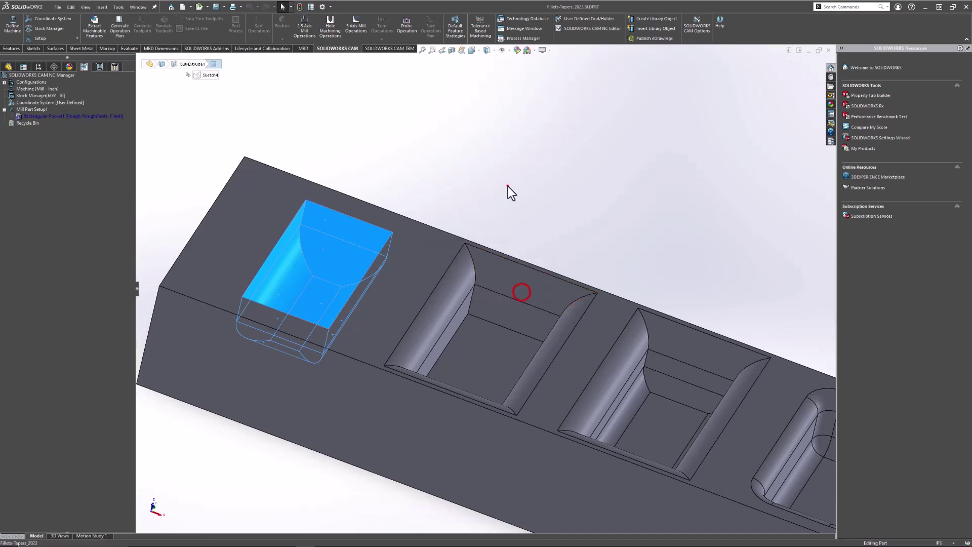
{"action": "left_click", "coordinate": [507, 186]}
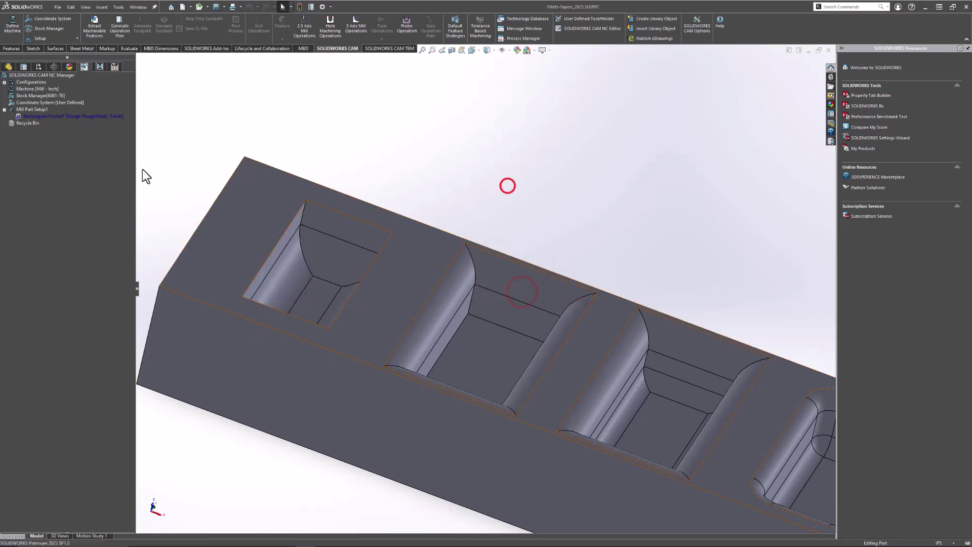
Examine the profile of the recognized rectangular pocket feature on the block
{"action": "left_click", "coordinate": [32, 117]}
{"action": "middle_click_drag", "start_coordinate": [452, 172], "coordinate": [398, 313]}
{"action": "scroll", "coordinate": [400, 317], "scroll_direction": "down", "scroll_amount": 3}
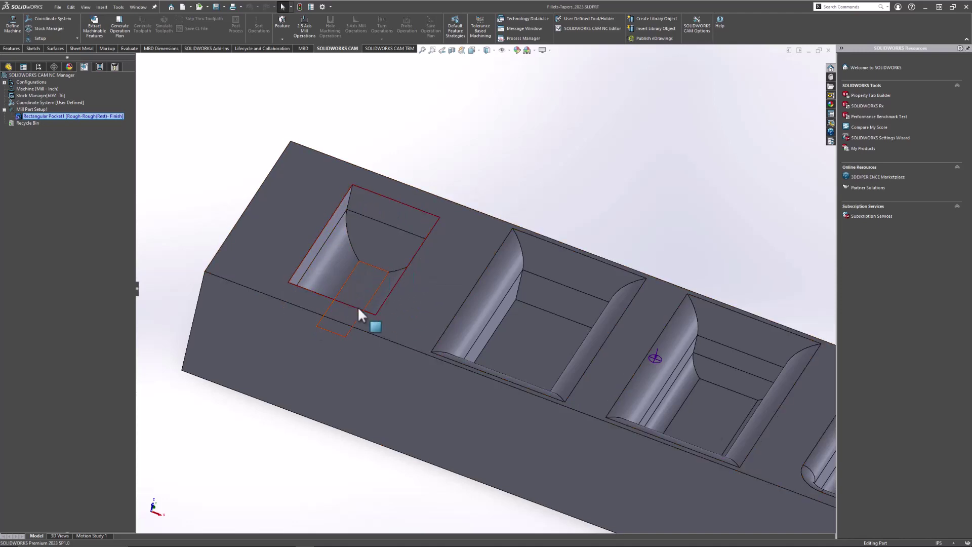
{"action": "key", "text": "z"}
{"action": "middle_click_drag", "start_coordinate": [498, 233], "coordinate": [440, 231]}
{"action": "key", "text": "z"}
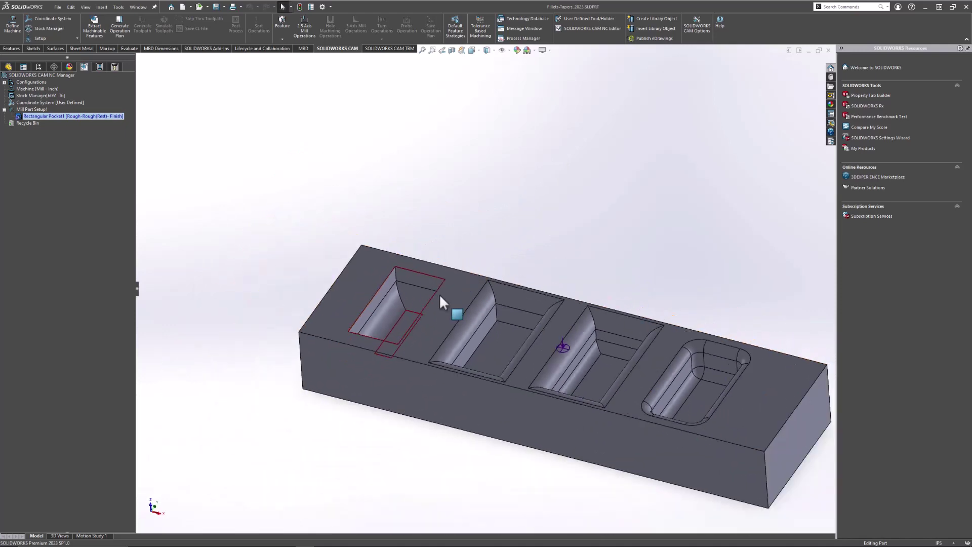
{"action": "middle_click_drag", "start_coordinate": [457, 197], "coordinate": [464, 243]}
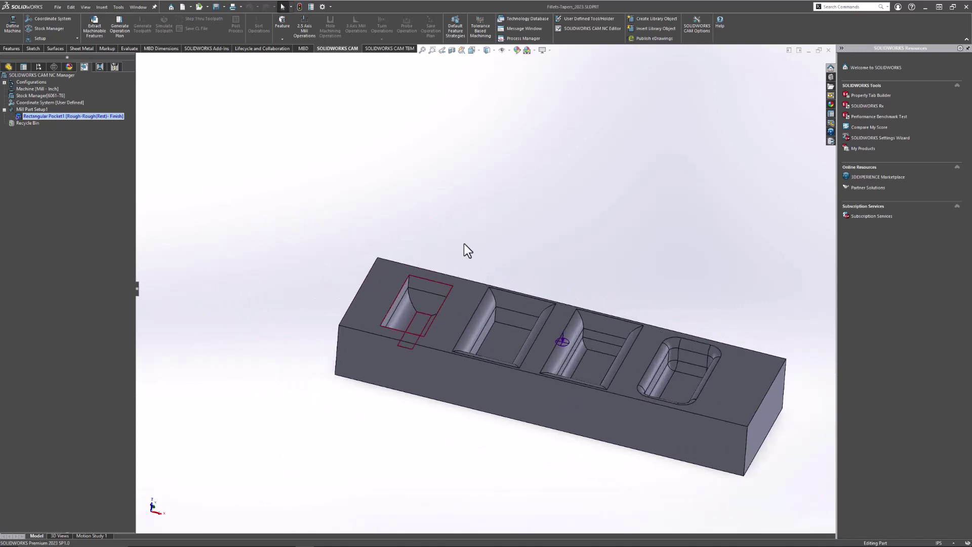
{"action": "scroll", "coordinate": [459, 260], "scroll_direction": "down", "scroll_amount": 3}
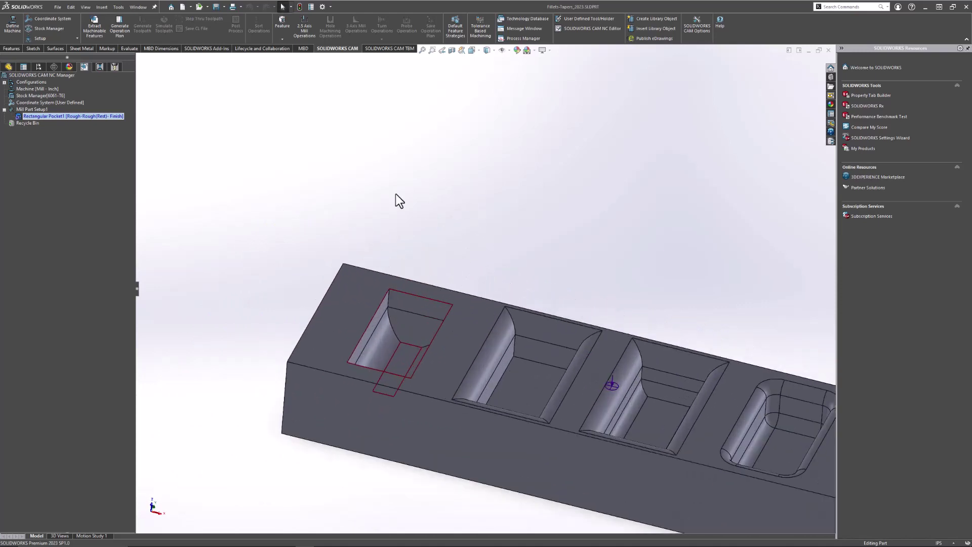
Change the rectangular pocket feature's strategy to Rough-Finish-Fillet after reviewing its matching TechDB operations
{"action": "right_click", "coordinate": [48, 117]}
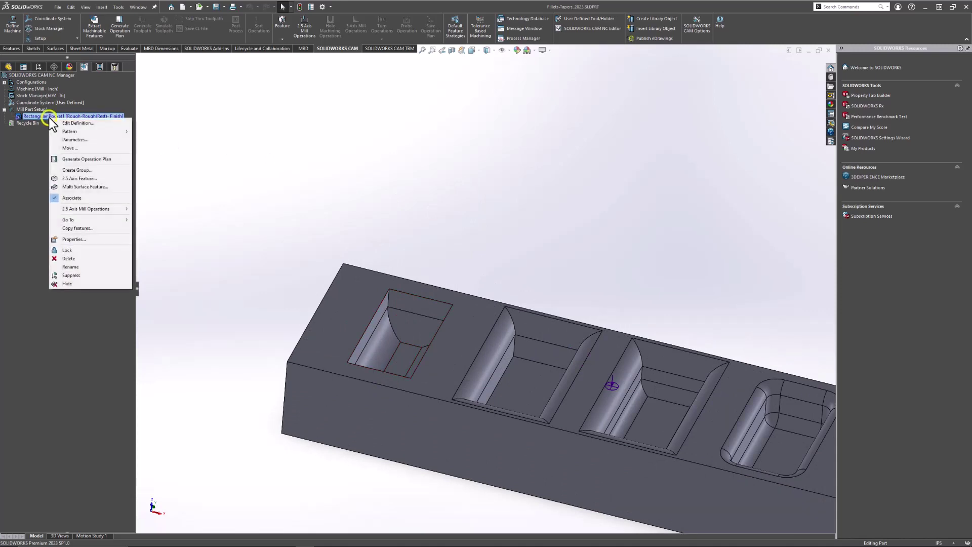
{"action": "left_click", "coordinate": [59, 123]}
{"action": "middle_click_drag", "start_coordinate": [313, 263], "coordinate": [387, 283], "text": "ctrl"}
{"action": "left_click", "coordinate": [83, 127]}
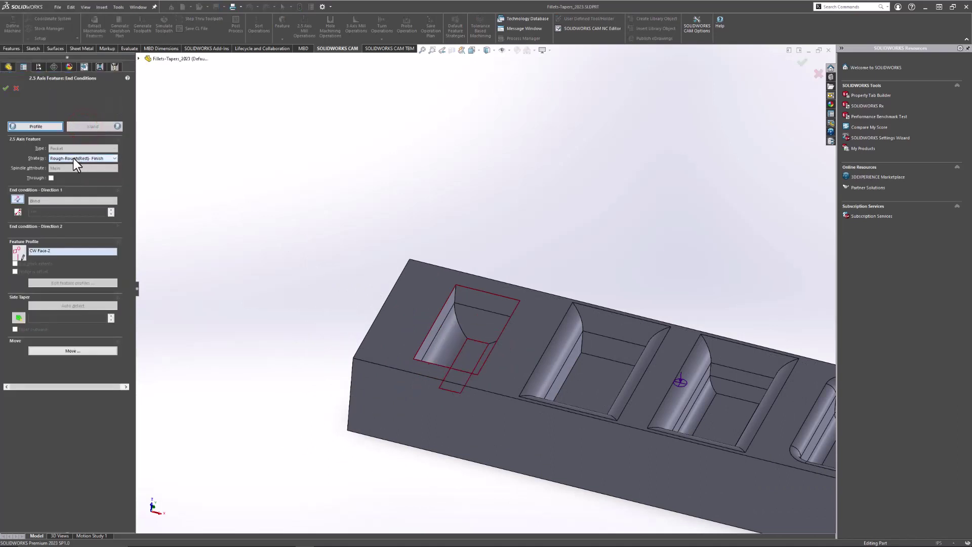
{"action": "left_click", "coordinate": [73, 159]}
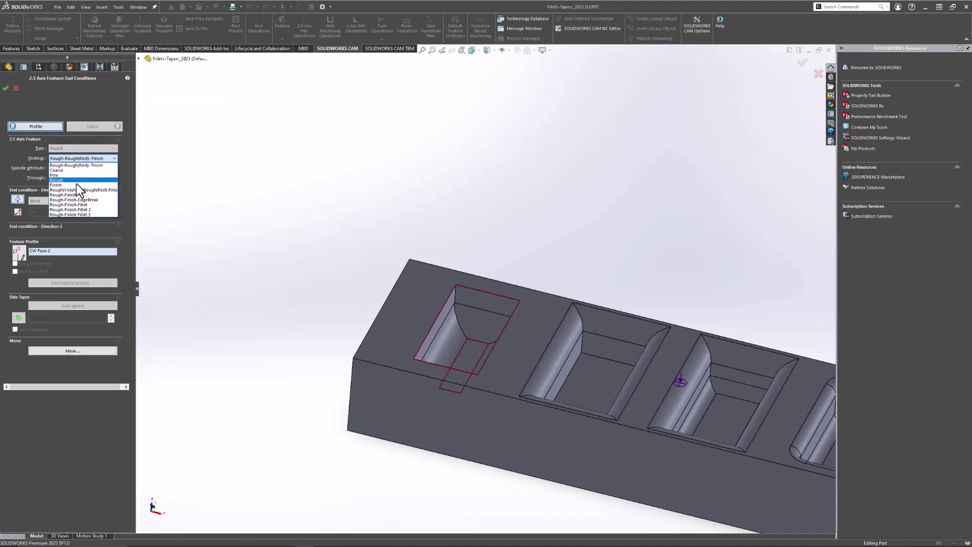
{"action": "left_click", "coordinate": [59, 205]}
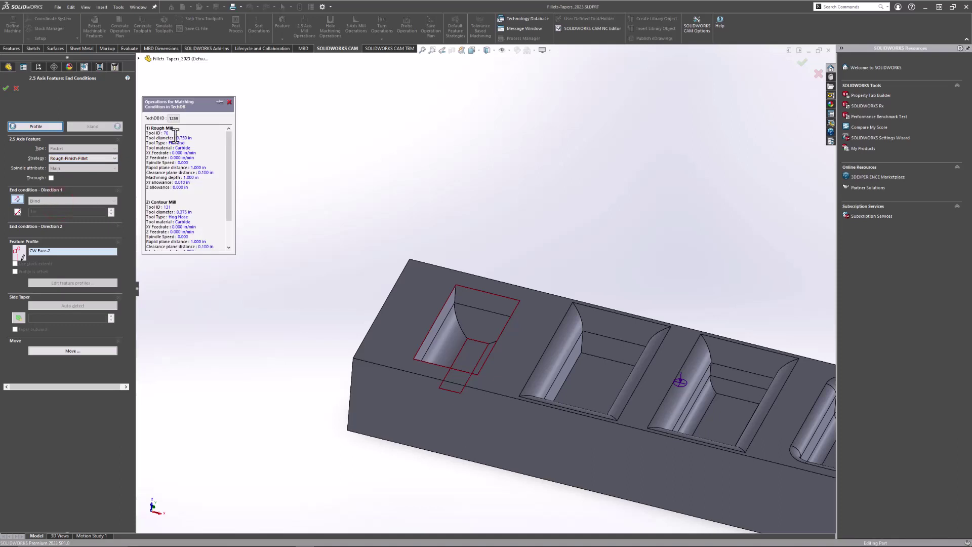
{"action": "scroll", "coordinate": [182, 205], "scroll_direction": "down", "scroll_amount": 1}
{"action": "scroll", "coordinate": [181, 179], "scroll_direction": "up", "scroll_amount": 2}
{"action": "left_click", "coordinate": [5, 88]}
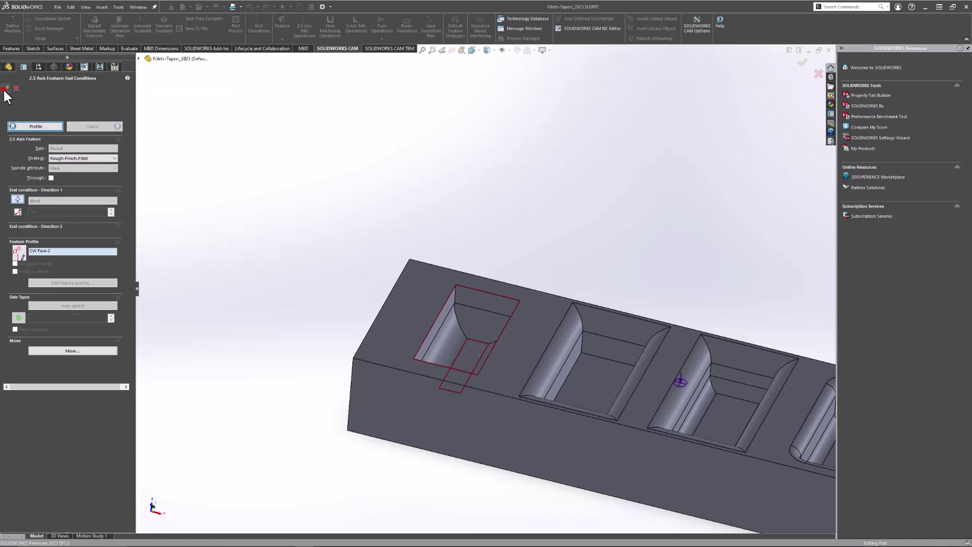
Generate the operation plan for the rectangular pocket and check its rough mill and contour mill operations
{"action": "right_click", "coordinate": [54, 116]}
{"action": "left_click", "coordinate": [86, 157]}
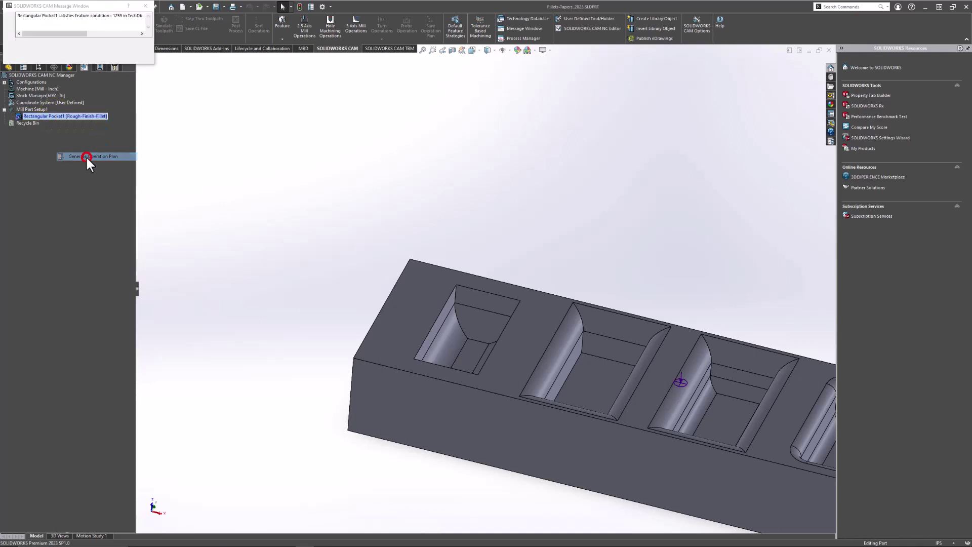
{"action": "mouse_move", "coordinate": [40, 116]}
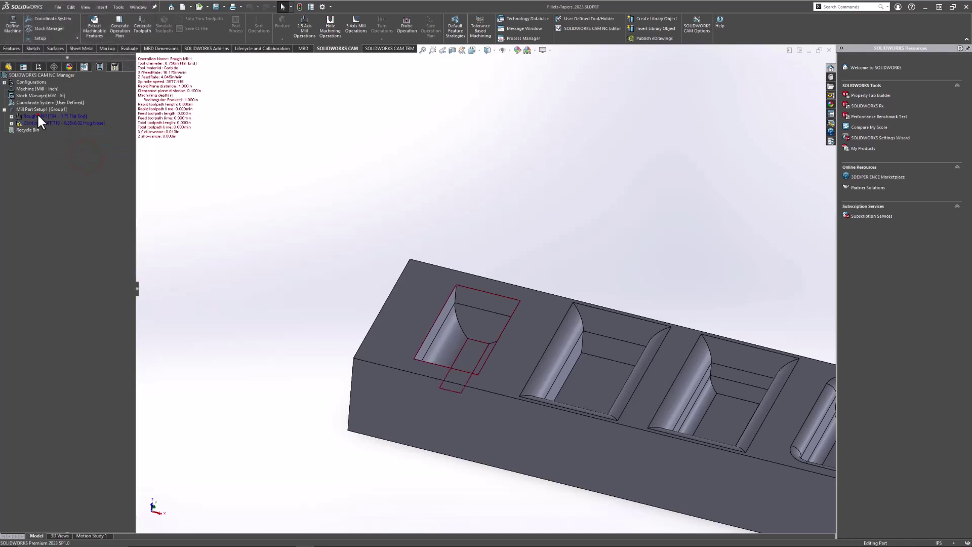
{"action": "left_click", "coordinate": [38, 122]}
{"action": "left_click", "coordinate": [306, 156]}
Generate the toolpaths for Mill Part Setup1 and inspect the rough mill and contour mill paths in the first pocket
{"action": "right_click", "coordinate": [38, 110]}
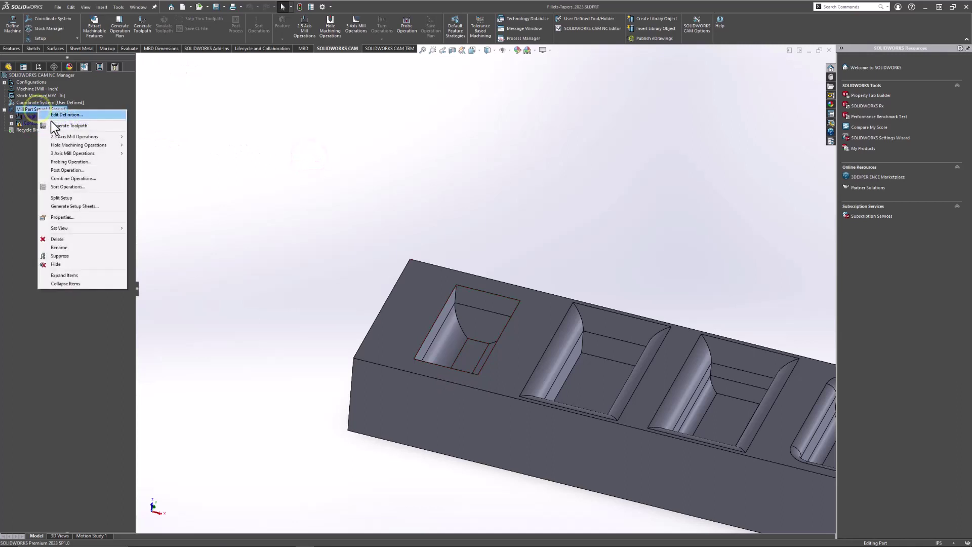
{"action": "left_click", "coordinate": [55, 125]}
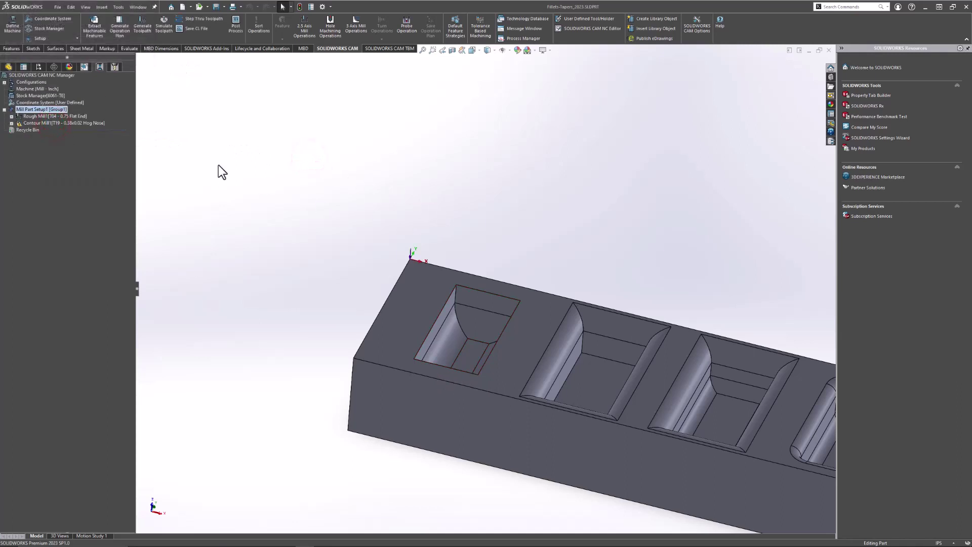
{"action": "left_click", "coordinate": [50, 115]}
{"action": "middle_click_drag", "start_coordinate": [456, 355], "coordinate": [440, 303]}
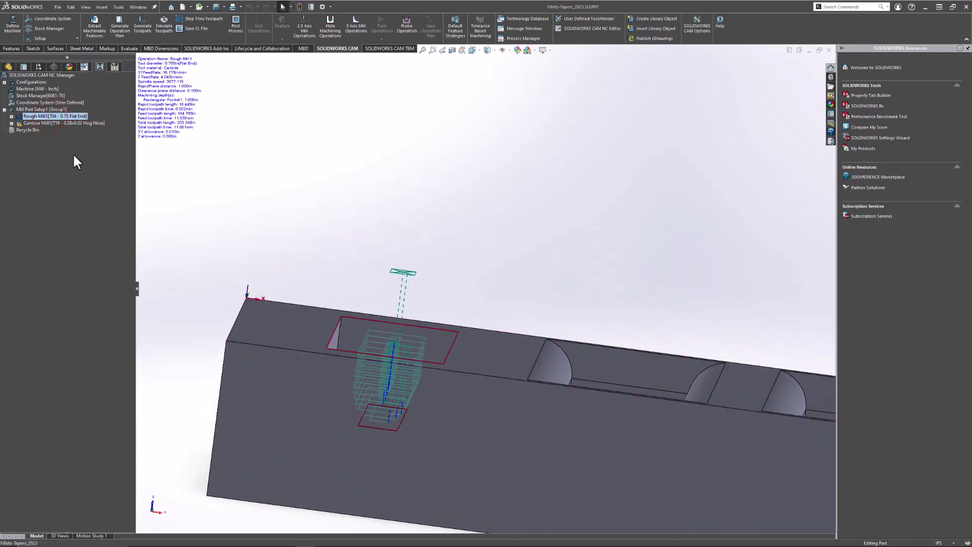
{"action": "scroll", "coordinate": [384, 383], "scroll_direction": "up", "scroll_amount": 3}
{"action": "middle_click_drag", "start_coordinate": [393, 423], "coordinate": [353, 395]}
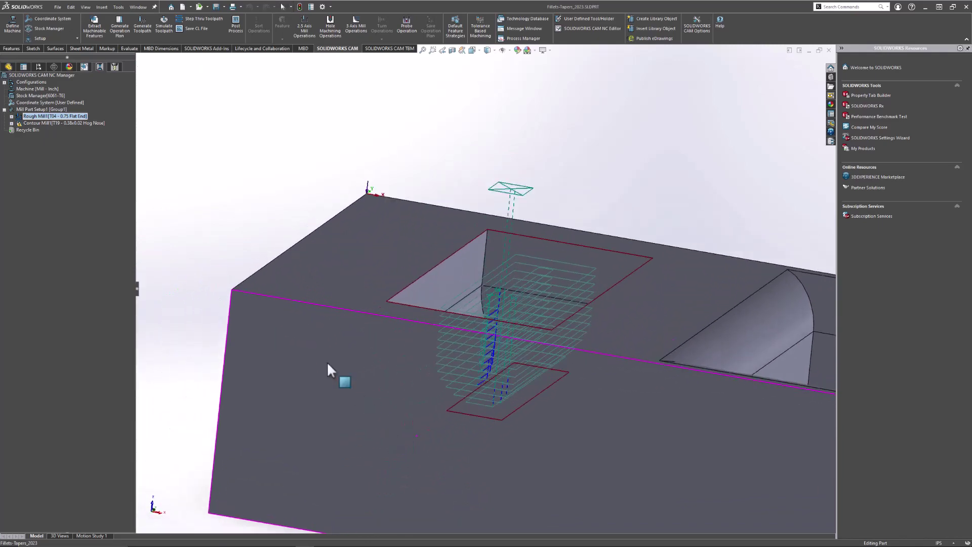
{"action": "left_click", "coordinate": [41, 124]}
{"action": "mouse_move", "coordinate": [286, 248]}
{"action": "middle_mouse_down"}
{"action": "mouse_move", "coordinate": [310, 221]}
{"action": "mouse_move", "coordinate": [334, 230]}
{"action": "mouse_move", "coordinate": [310, 217]}
{"action": "mouse_move", "coordinate": [269, 342]}
{"action": "mouse_move", "coordinate": [308, 360]}
{"action": "mouse_move", "coordinate": [271, 329]}
{"action": "mouse_move", "coordinate": [298, 290]}
{"action": "mouse_move", "coordinate": [306, 306]}
{"action": "mouse_move", "coordinate": [272, 308]}
{"action": "mouse_move", "coordinate": [294, 278]}
{"action": "mouse_move", "coordinate": [284, 262]}
{"action": "middle_mouse_up"}
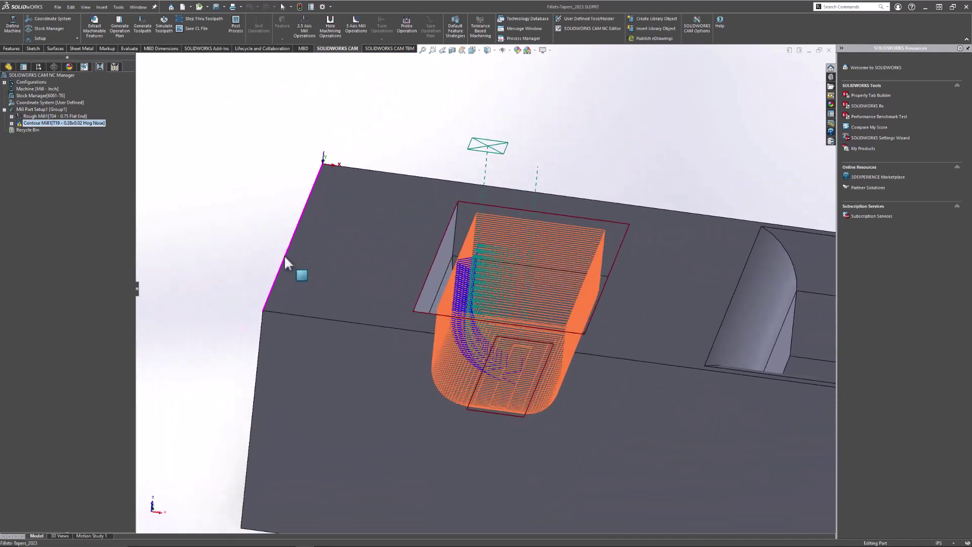
Simulate the toolpaths of Mill Part Setup1 at maximum speed, inspect the machined first pocket and close the simulation
{"action": "right_click", "coordinate": [32, 109]}
{"action": "left_click", "coordinate": [56, 132]}
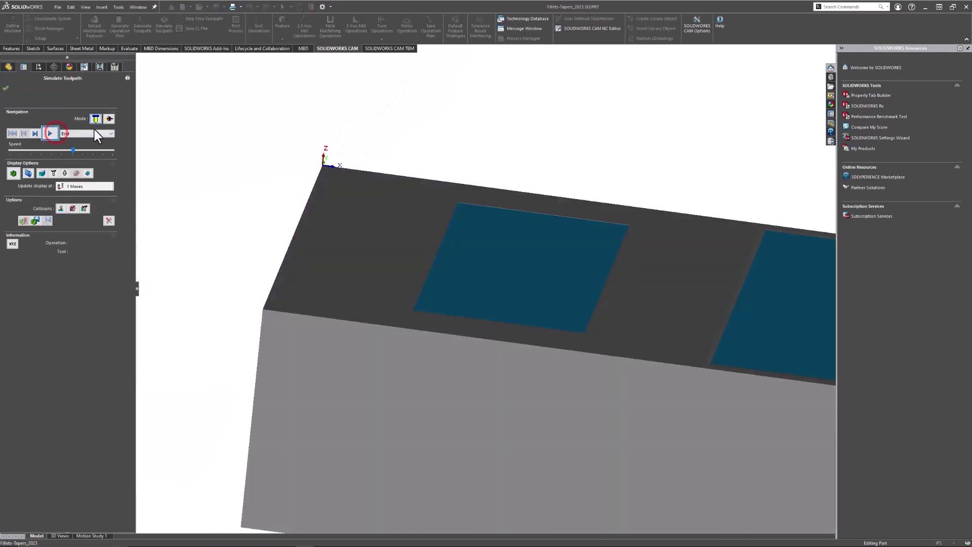
{"action": "left_click", "coordinate": [47, 134]}
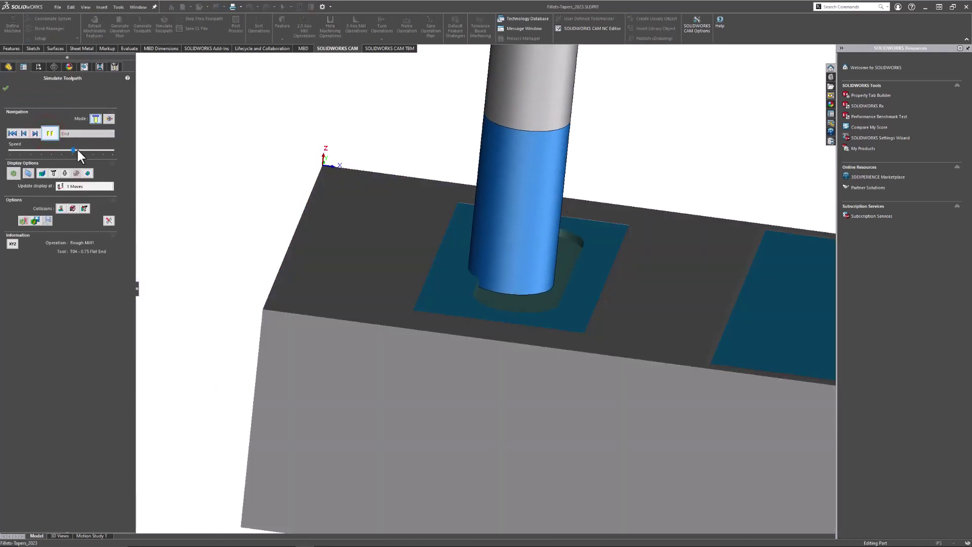
{"action": "left_click", "coordinate": [72, 150]}
{"action": "left_click_drag", "start_coordinate": [73, 150], "coordinate": [112, 151]}
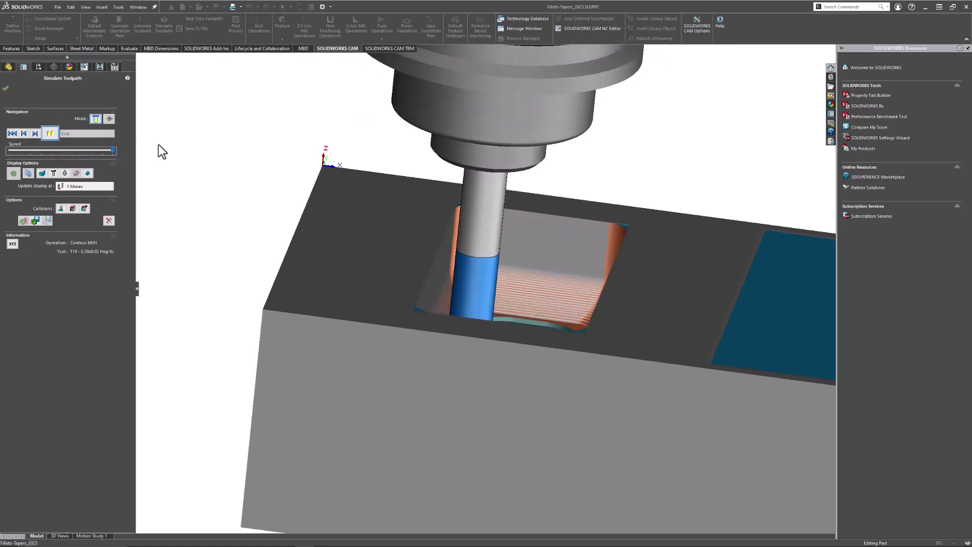
{"action": "middle_click_drag", "start_coordinate": [369, 226], "coordinate": [376, 265]}
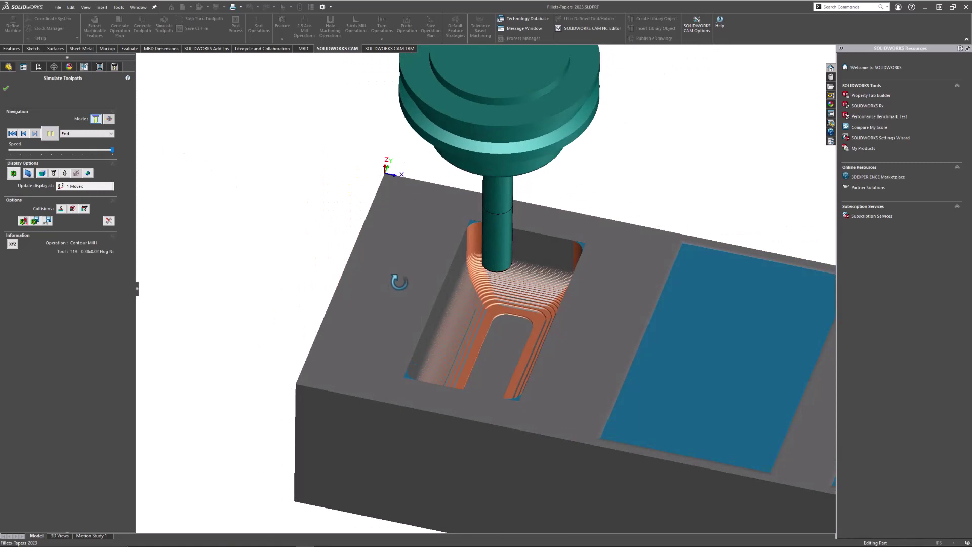
{"action": "left_click", "coordinate": [5, 88]}
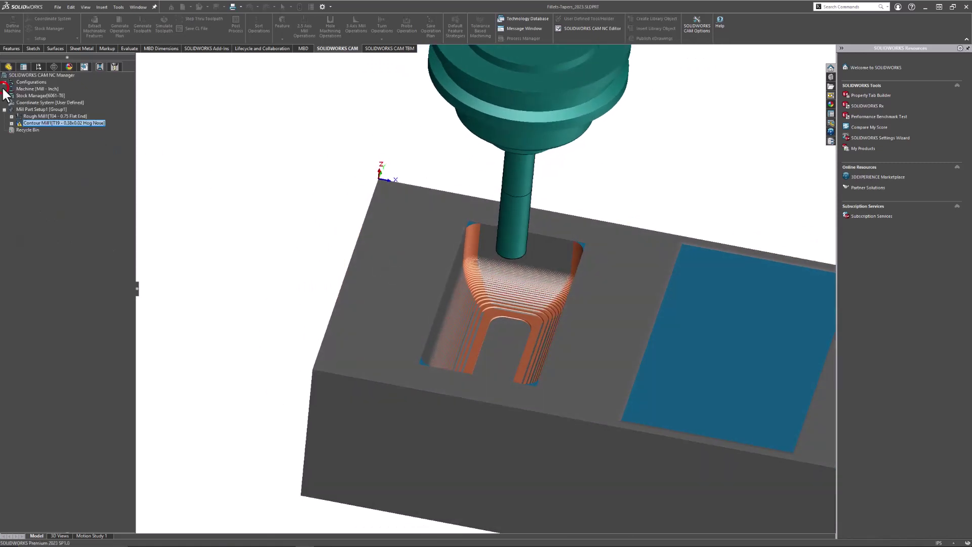
Return to the feature tree, select the fillet, wall and floor faces of the second pocket and recognize local features from them under Mill Part Setup1
{"action": "left_click", "coordinate": [84, 68]}
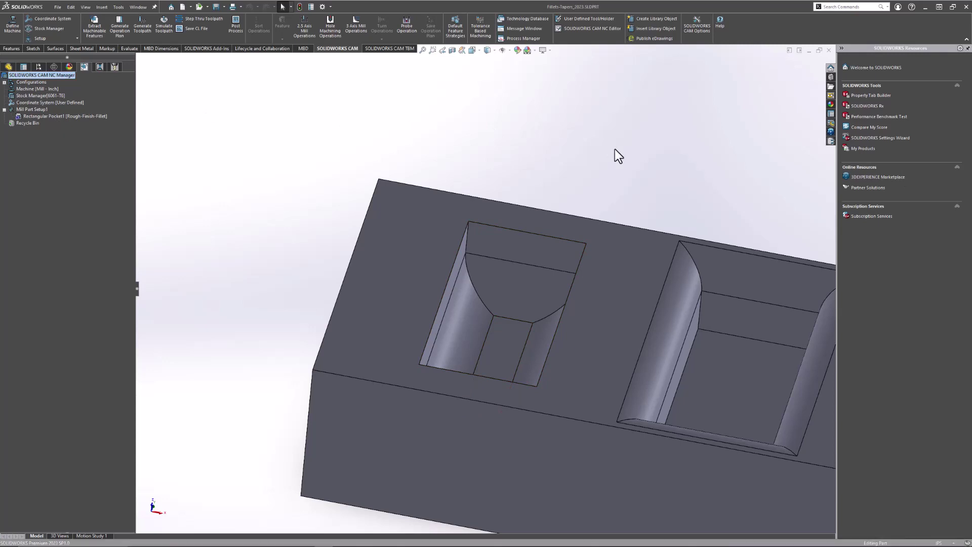
{"action": "scroll", "coordinate": [615, 149], "scroll_direction": "up", "scroll_amount": 5}
{"action": "scroll", "coordinate": [555, 332], "scroll_direction": "down", "scroll_amount": 6}
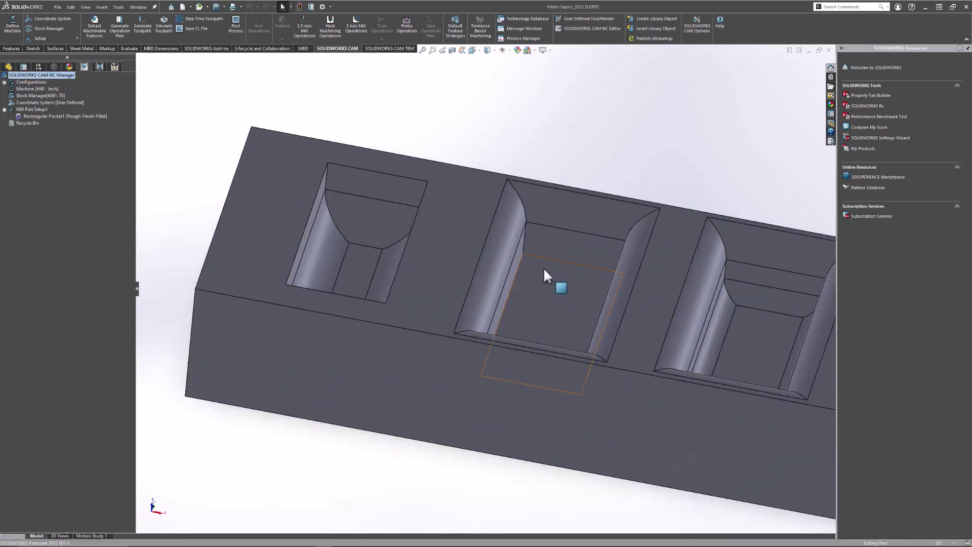
{"action": "scroll", "coordinate": [544, 269], "scroll_direction": "down", "scroll_amount": 2}
{"action": "scroll", "coordinate": [600, 279], "scroll_direction": "up", "scroll_amount": 3}
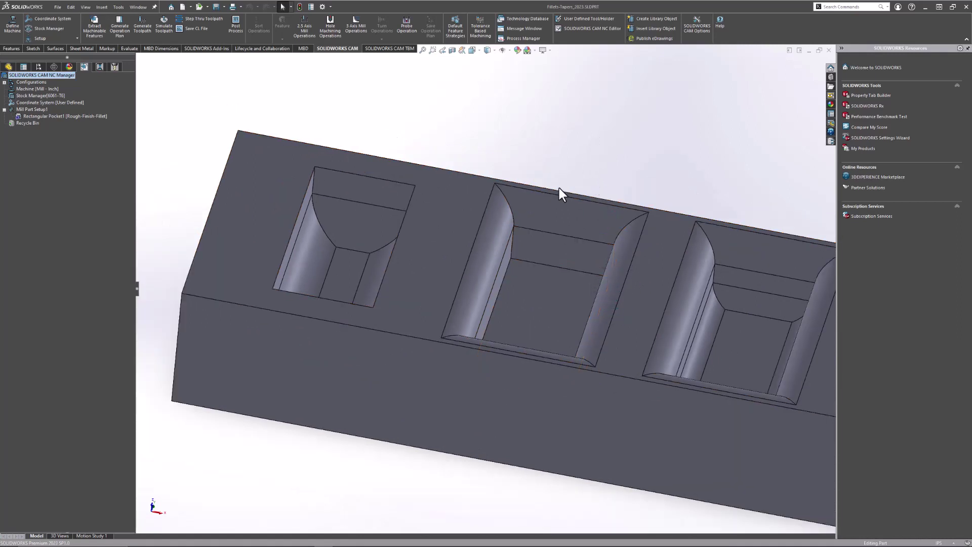
{"action": "left_click", "coordinate": [490, 238]}
{"action": "left_click", "coordinate": [549, 212], "text": "ctrl"}
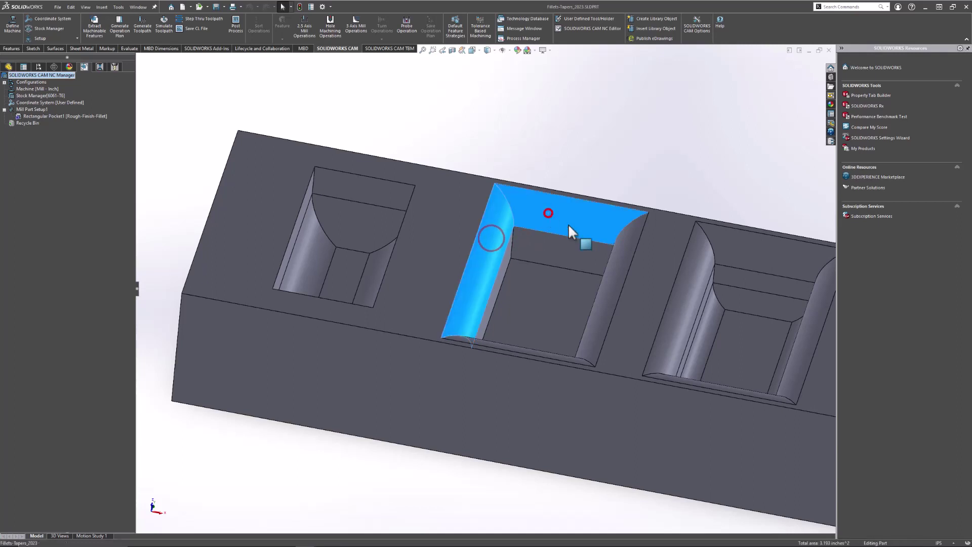
{"action": "left_click", "coordinate": [617, 267], "text": "ctrl"}
{"action": "middle_click_drag", "start_coordinate": [590, 295], "coordinate": [439, 439]}
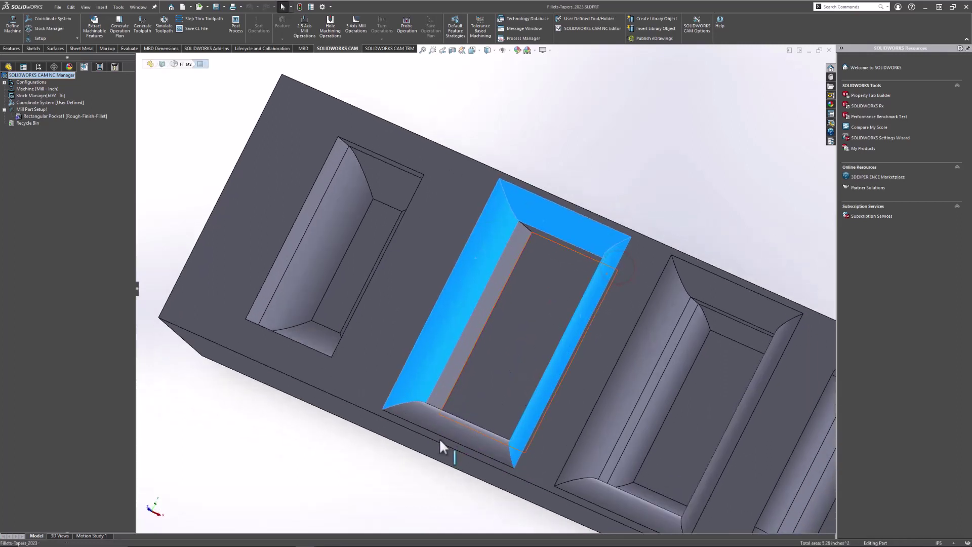
{"action": "left_click", "coordinate": [422, 420], "text": "ctrl"}
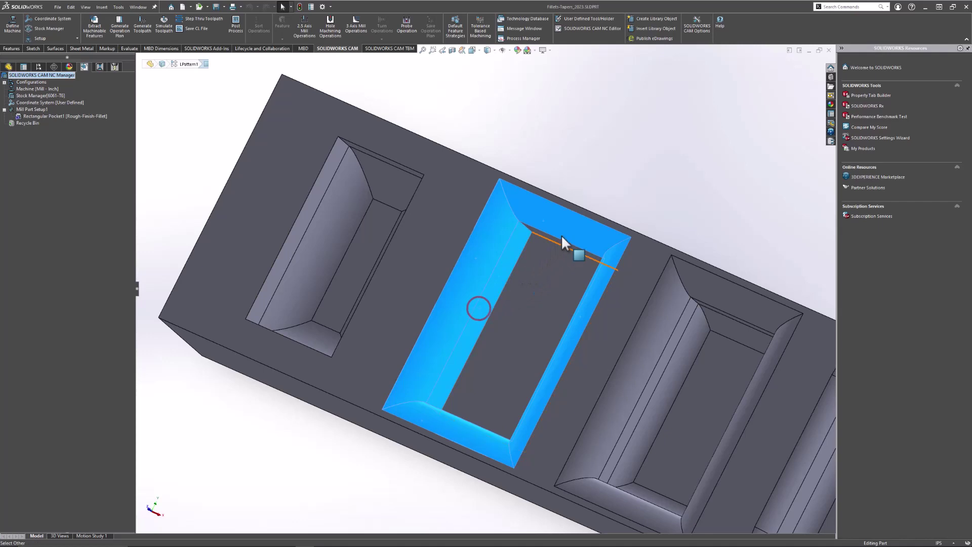
{"action": "middle_click_drag", "start_coordinate": [558, 246], "coordinate": [311, 144]}
{"action": "left_click", "coordinate": [583, 317], "text": "ctrl"}
{"action": "right_click", "coordinate": [30, 109]}
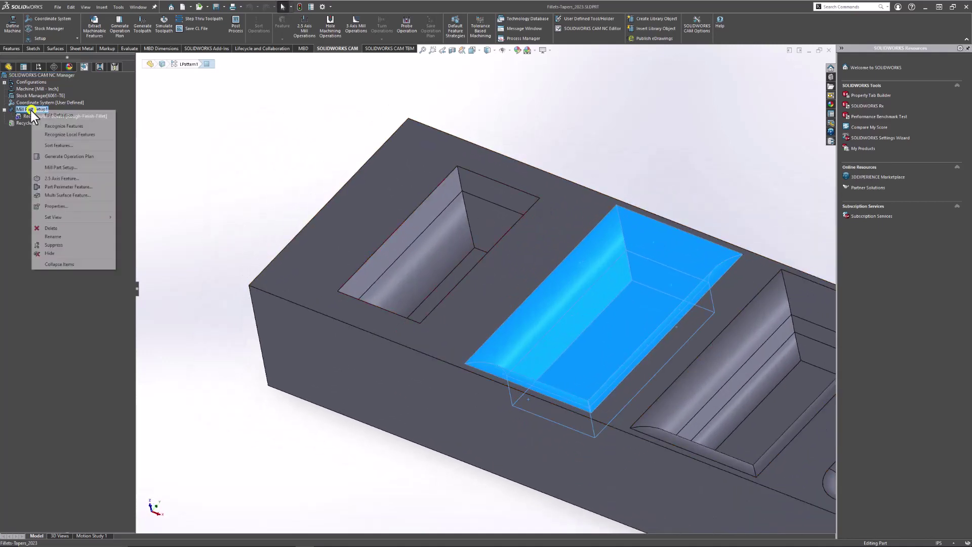
{"action": "left_click", "coordinate": [63, 135]}
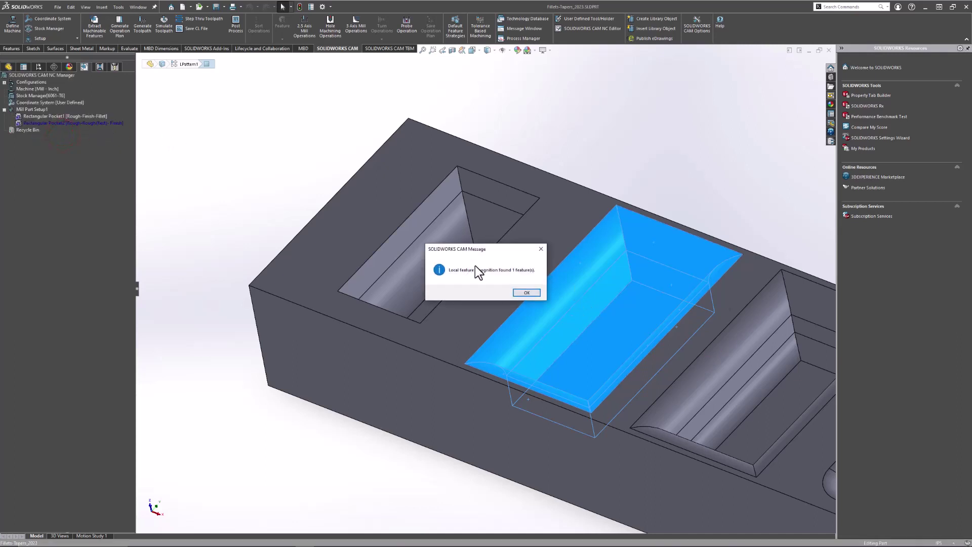
{"action": "left_click", "coordinate": [524, 293]}
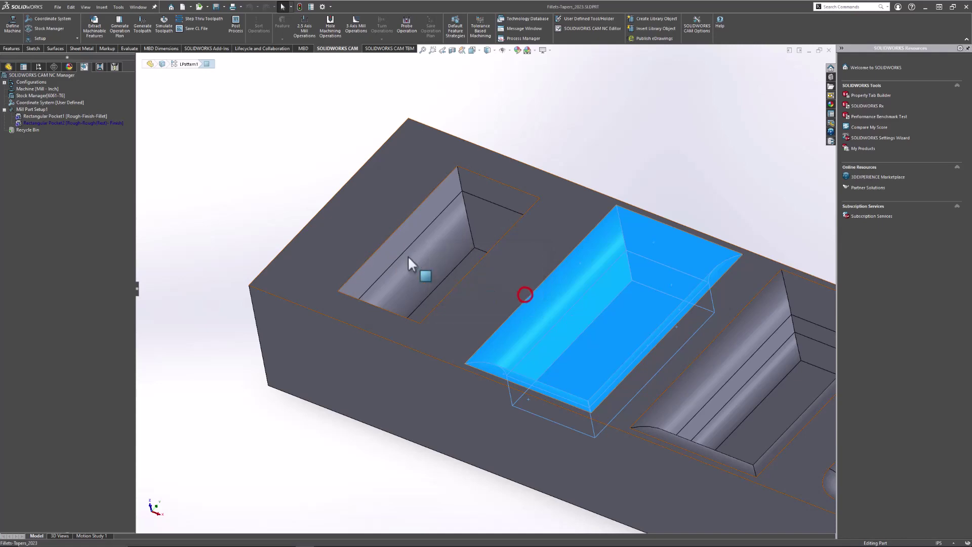
Check the profile of the second rectangular pocket feature and change its strategy to Rough-Finish-Fillet 2
{"action": "left_click", "coordinate": [50, 122]}
{"action": "mouse_move", "coordinate": [312, 153]}
{"action": "middle_mouse_down"}
{"action": "mouse_move", "coordinate": [293, 128]}
{"action": "mouse_move", "coordinate": [295, 148]}
{"action": "middle_mouse_up"}
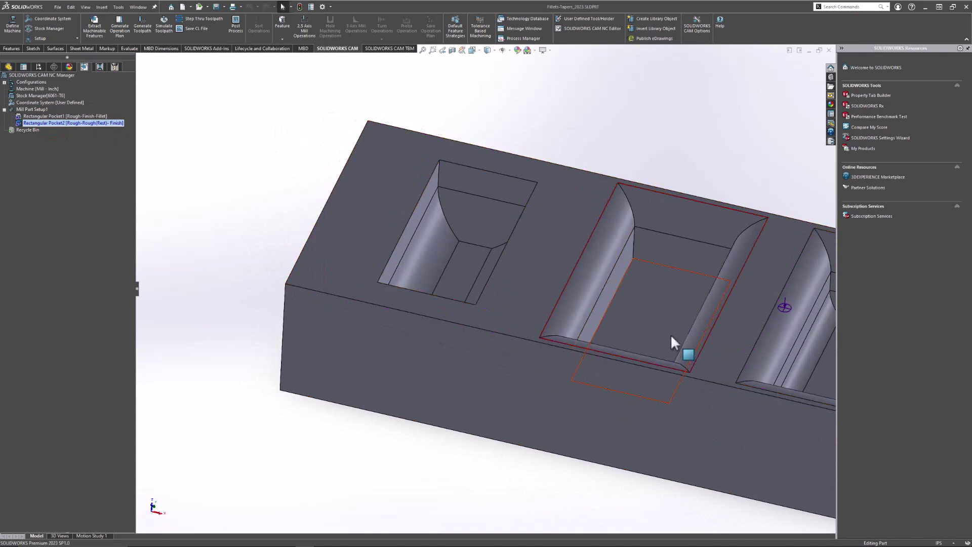
{"action": "scroll", "coordinate": [759, 182], "scroll_direction": "up", "scroll_amount": 2}
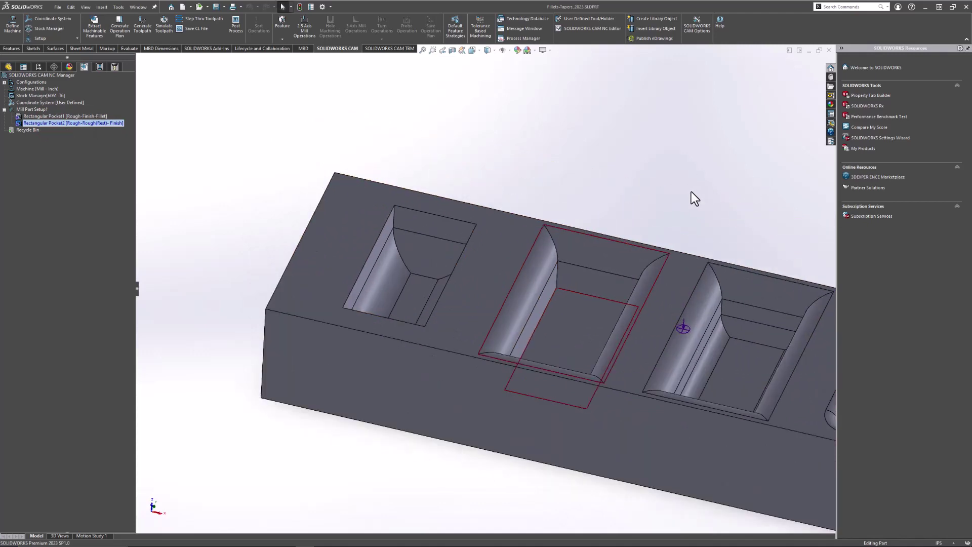
{"action": "scroll", "coordinate": [557, 182], "scroll_direction": "up", "scroll_amount": 1}
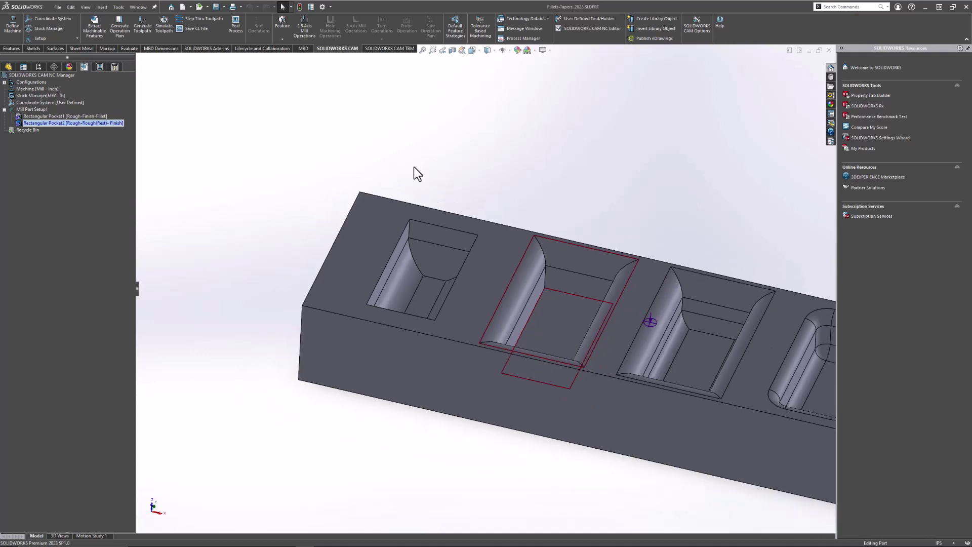
{"action": "right_click", "coordinate": [75, 122]}
{"action": "left_click", "coordinate": [87, 127]}
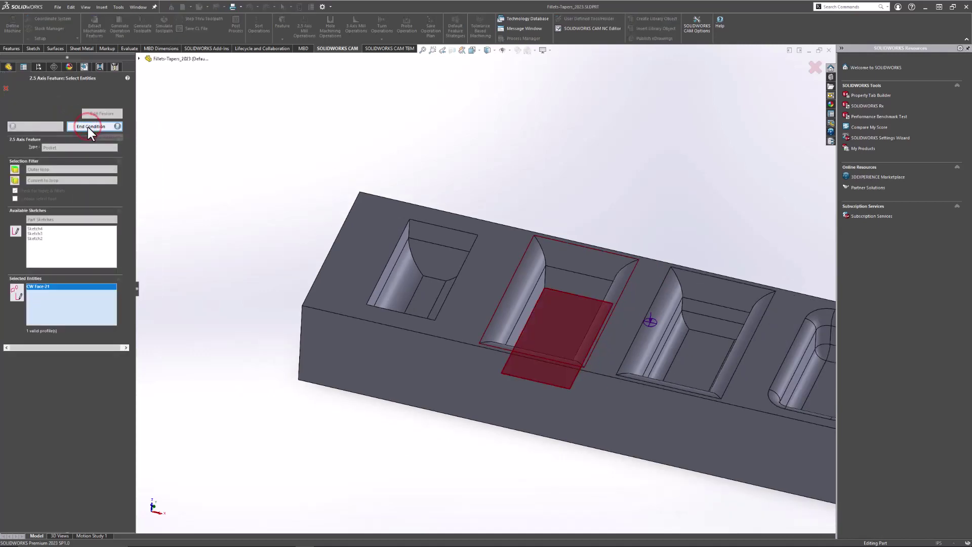
{"action": "left_click", "coordinate": [87, 127]}
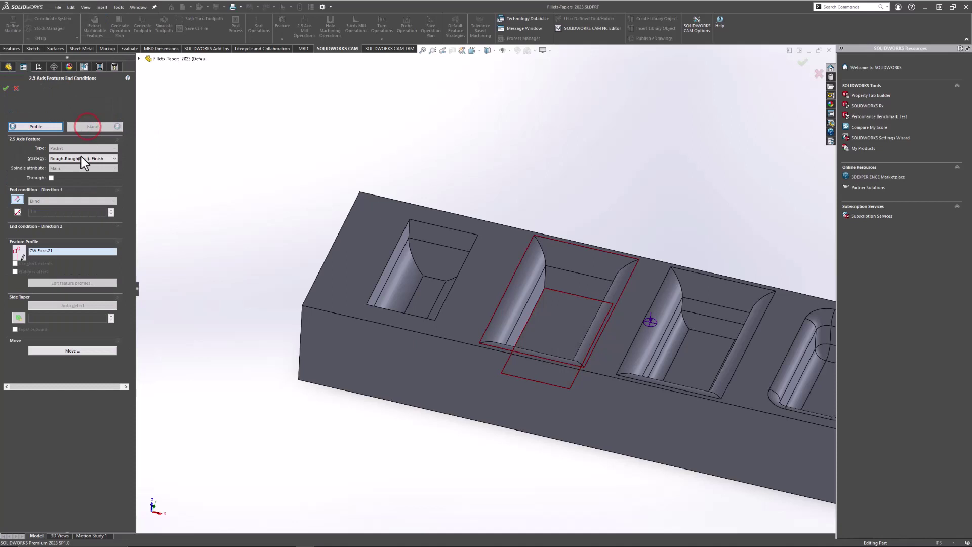
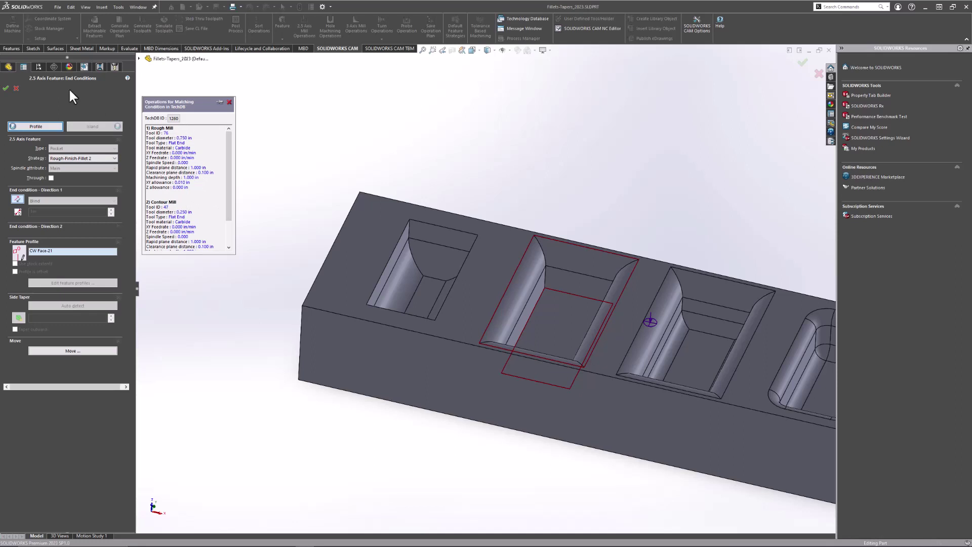
{"action": "left_click", "coordinate": [7, 90]}
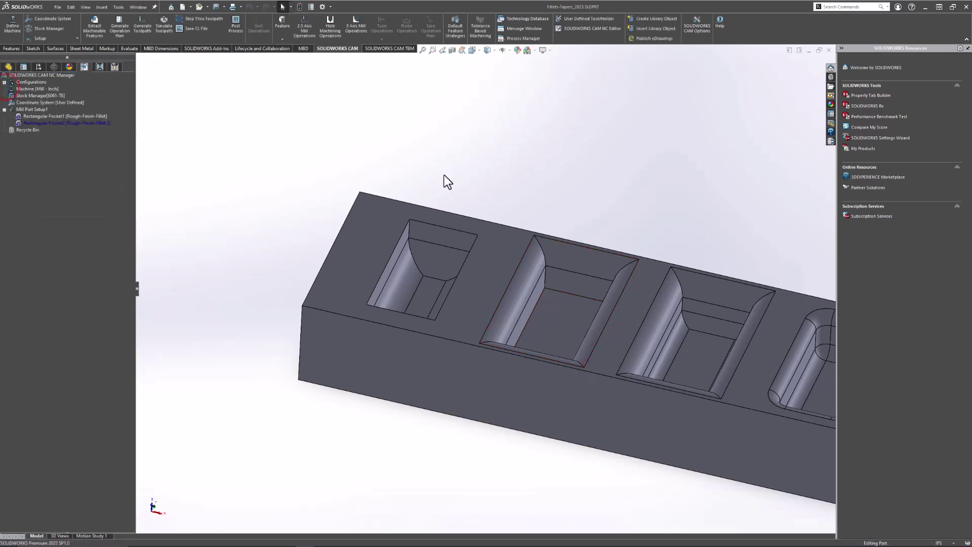
Generate the operation plan for the second rectangular pocket and the toolpaths for its rough mill and contour mill operations
{"action": "right_click", "coordinate": [54, 123]}
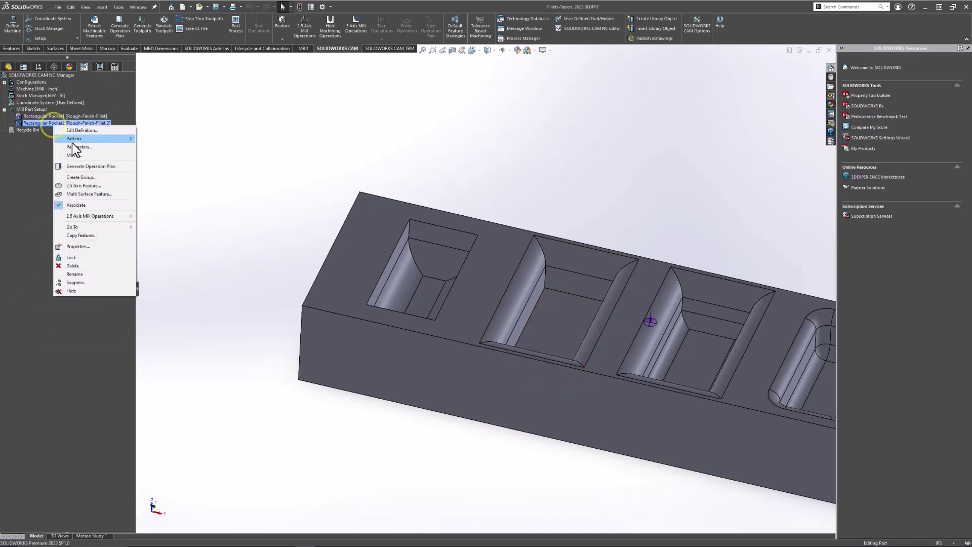
{"action": "left_click", "coordinate": [78, 165]}
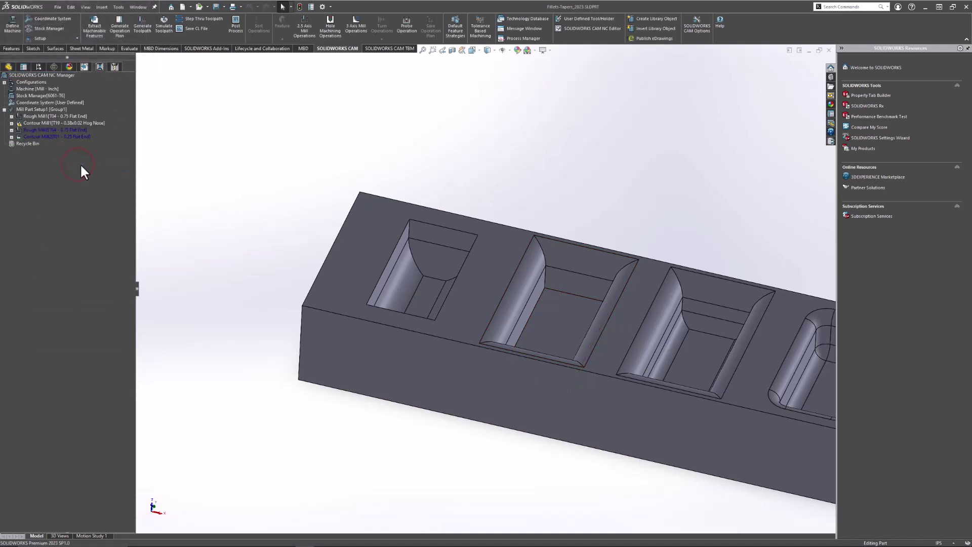
{"action": "left_click", "coordinate": [40, 130]}
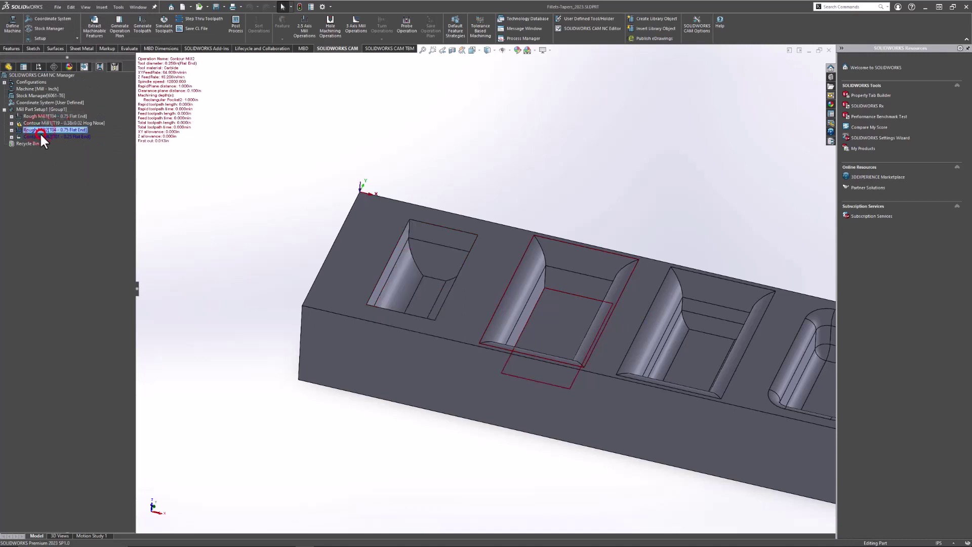
{"action": "right_click", "coordinate": [41, 134]}
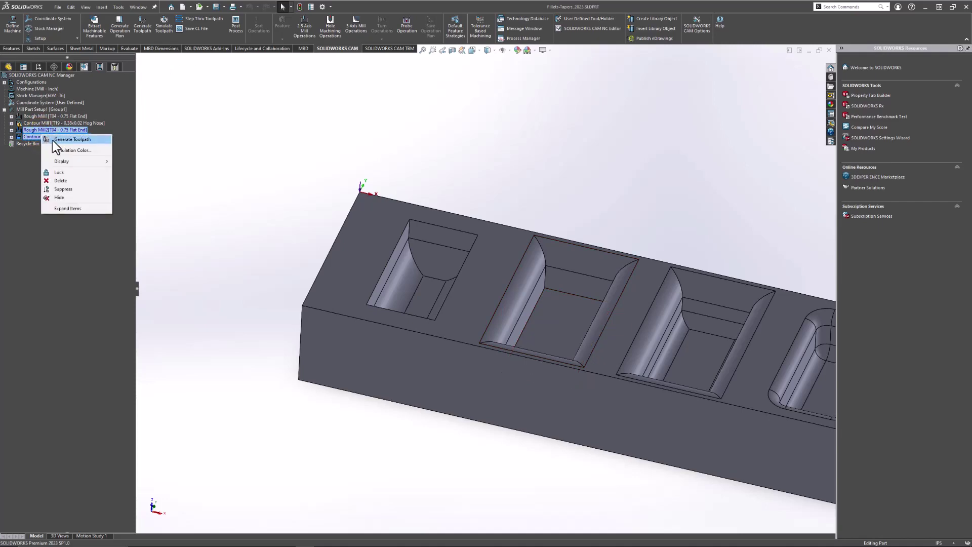
{"action": "left_click", "coordinate": [52, 139]}
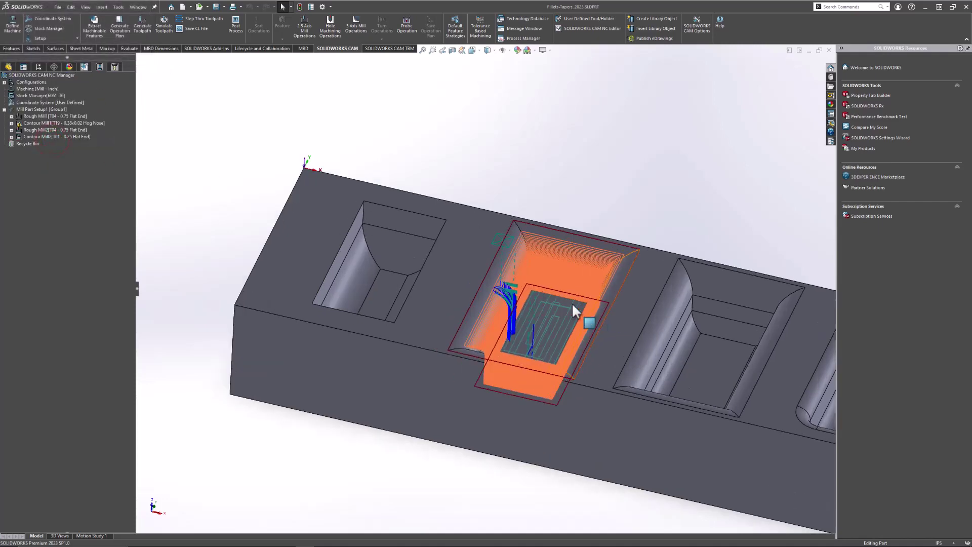
Inspect and compare the rough mill and contour mill toolpaths in the second pocket from a low side angle
{"action": "left_click", "coordinate": [47, 129]}
{"action": "middle_click_drag", "start_coordinate": [354, 329], "coordinate": [508, 249]}
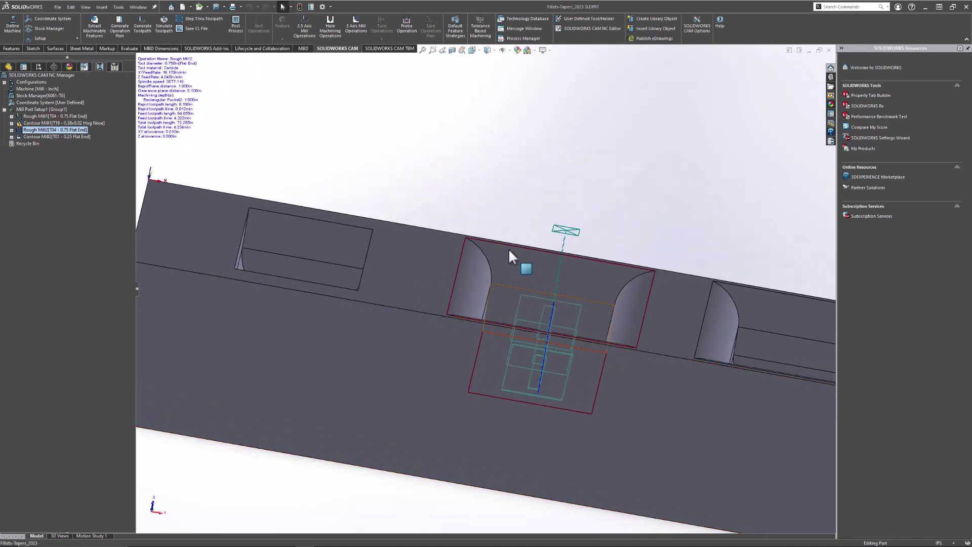
{"action": "left_click", "coordinate": [50, 137]}
{"action": "left_click", "coordinate": [41, 130]}
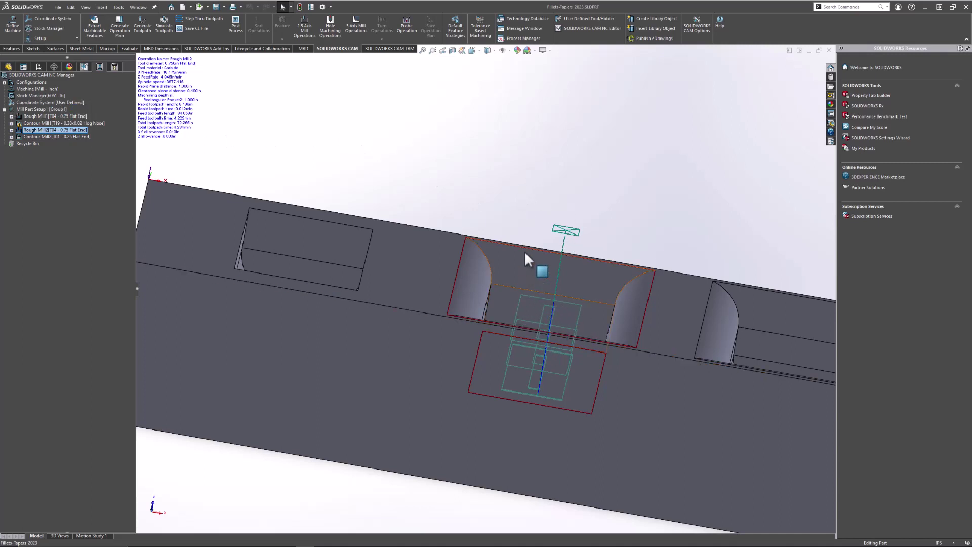
{"action": "left_click", "coordinate": [38, 137]}
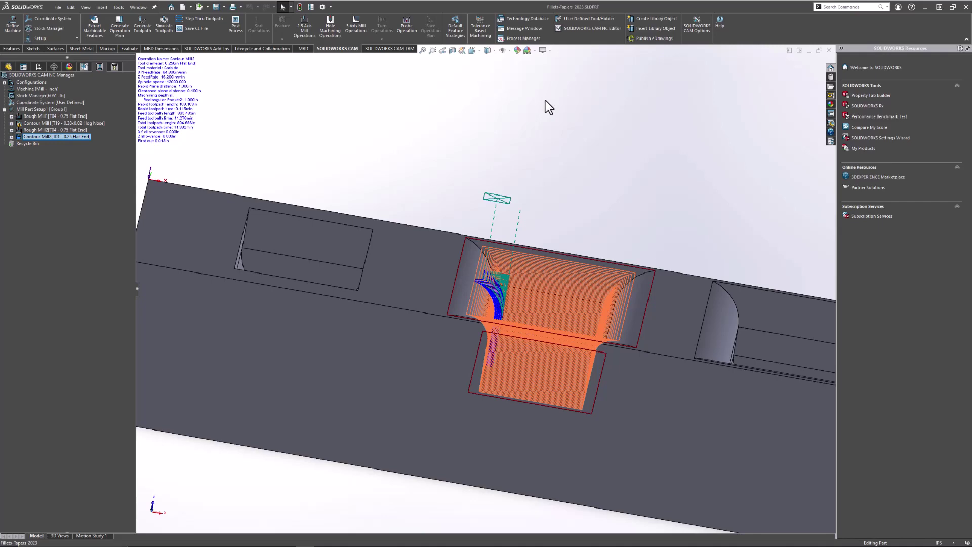
Suppress the first pocket's operations, Rough Mill1 and Contour Mill1
{"action": "left_click", "coordinate": [36, 115]}
{"action": "left_click", "coordinate": [32, 121], "text": "ctrl"}
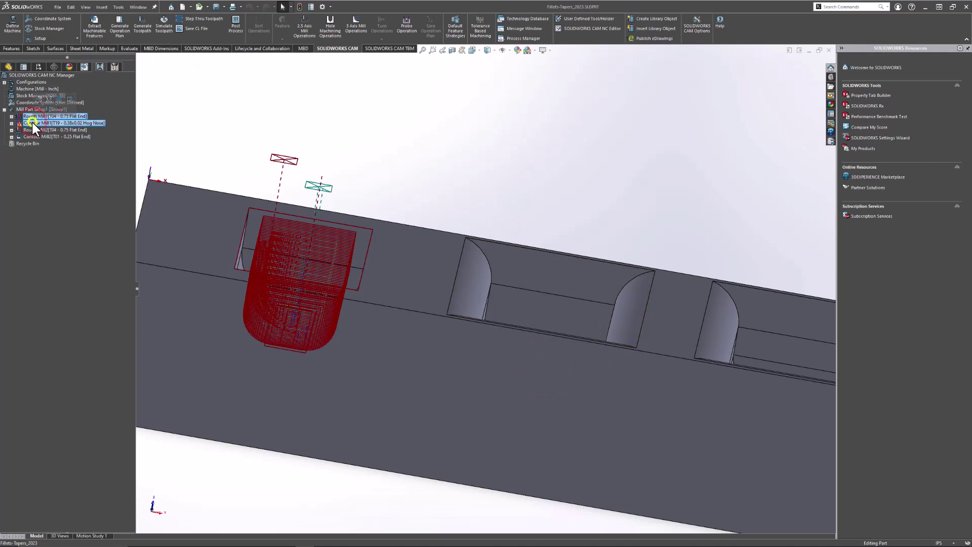
{"action": "right_click", "coordinate": [33, 122]}
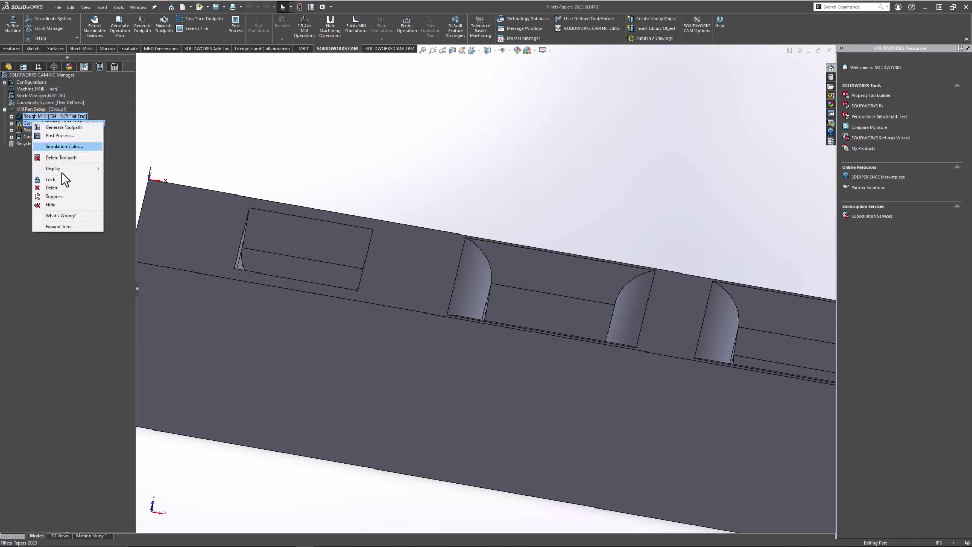
{"action": "left_click", "coordinate": [61, 196]}
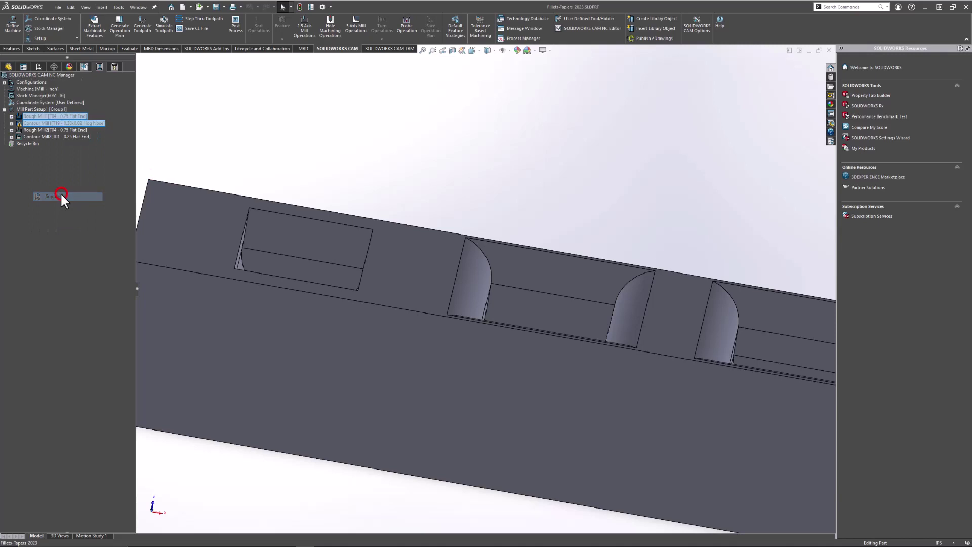
Simulate the active toolpaths of Mill Part Setup1, check the machined second pocket from above, and close the simulation
{"action": "left_click", "coordinate": [35, 108]}
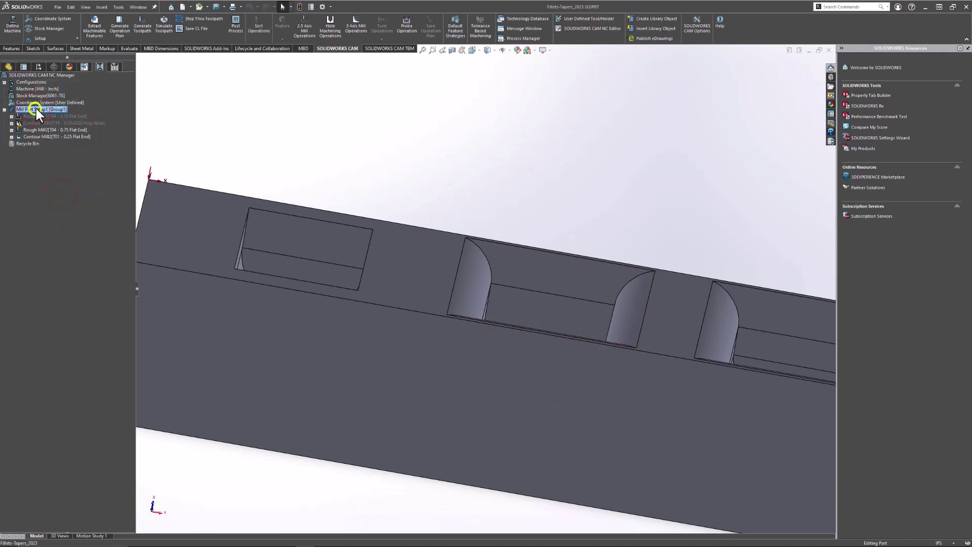
{"action": "right_click", "coordinate": [35, 108]}
{"action": "left_click", "coordinate": [57, 132]}
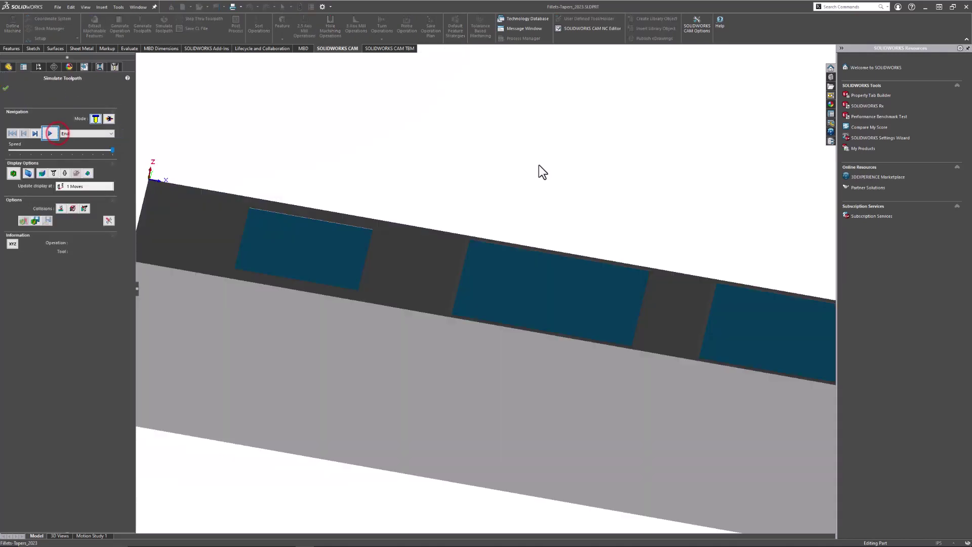
{"action": "left_click", "coordinate": [50, 134]}
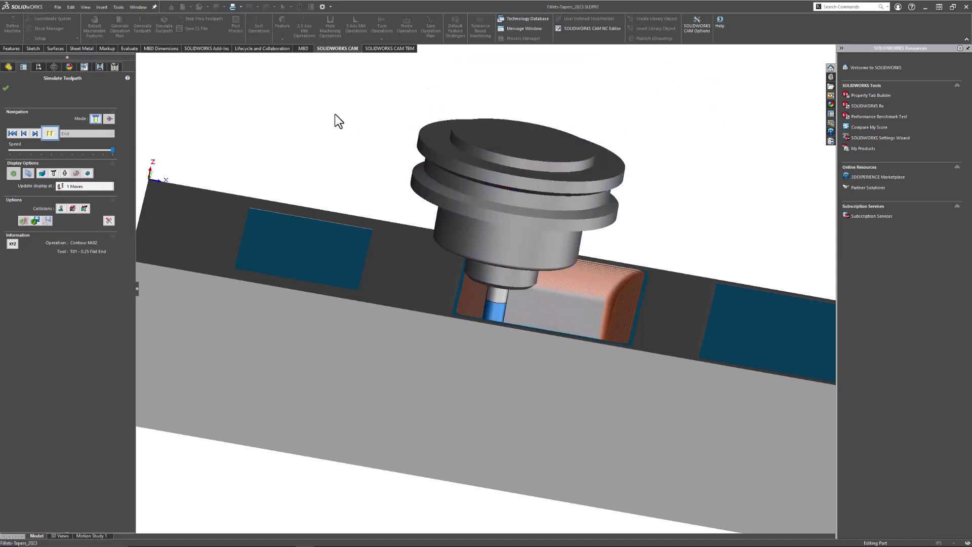
{"action": "middle_click_drag", "start_coordinate": [794, 207], "coordinate": [714, 226]}
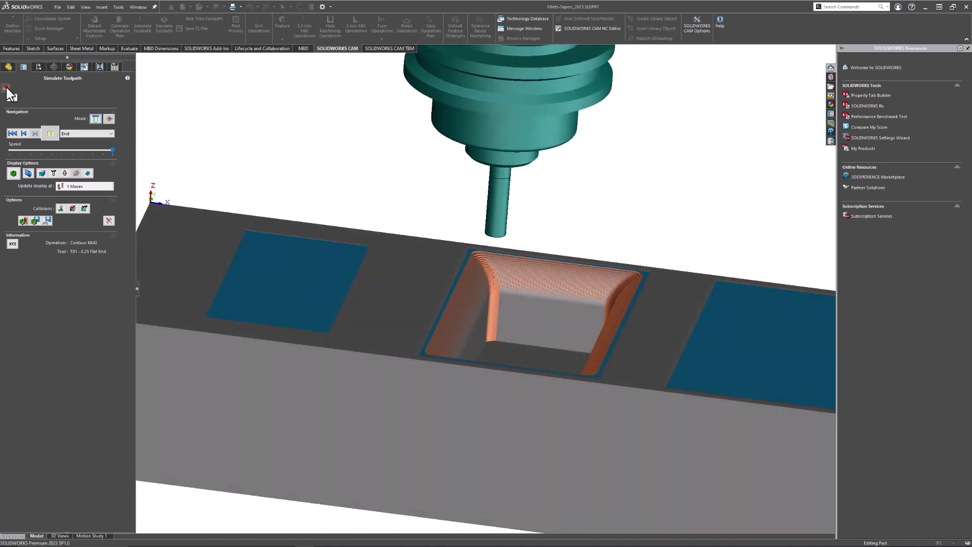
{"action": "left_click", "coordinate": [6, 88]}
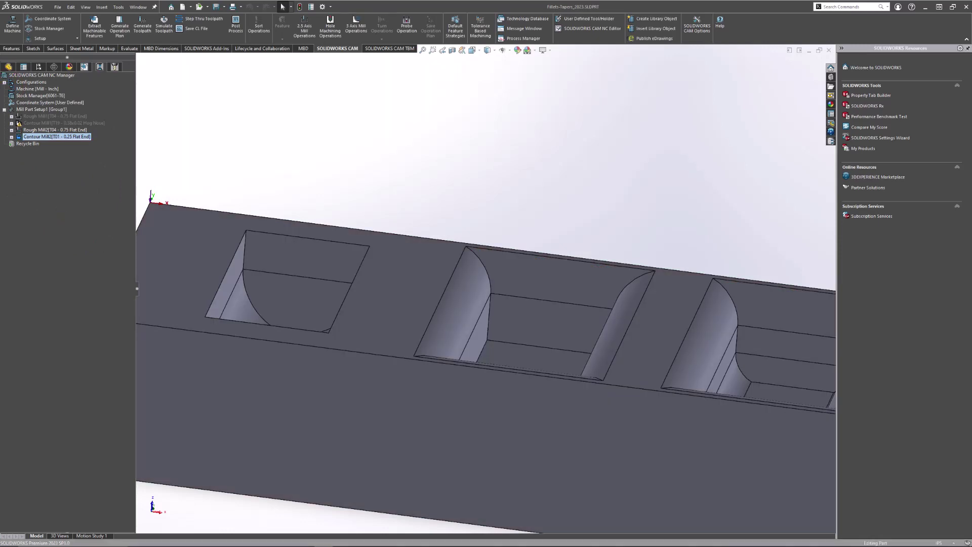
Select the four upper fillet faces around the rim of the third pocket
{"action": "scroll", "coordinate": [609, 151], "scroll_direction": "up", "scroll_amount": 5}
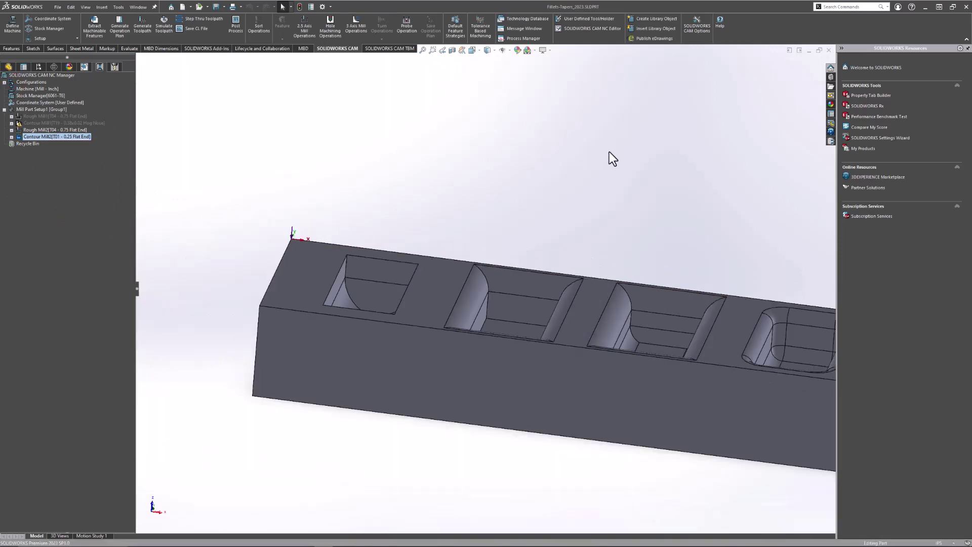
{"action": "scroll", "coordinate": [561, 298], "scroll_direction": "down", "scroll_amount": 5}
{"action": "middle_click_drag", "start_coordinate": [566, 267], "coordinate": [568, 290]}
{"action": "scroll", "coordinate": [567, 287], "scroll_direction": "down", "scroll_amount": 3}
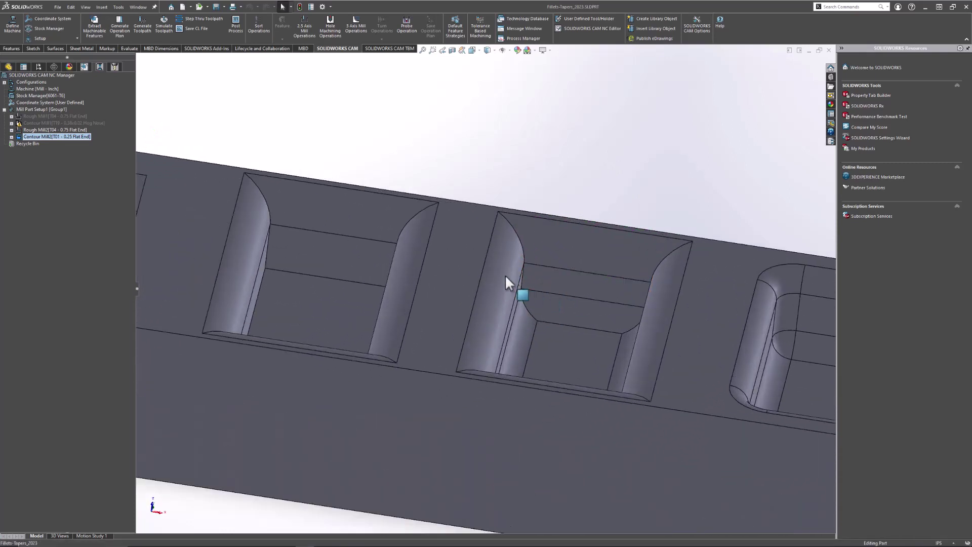
{"action": "middle_click_drag", "start_coordinate": [594, 369], "coordinate": [575, 382]}
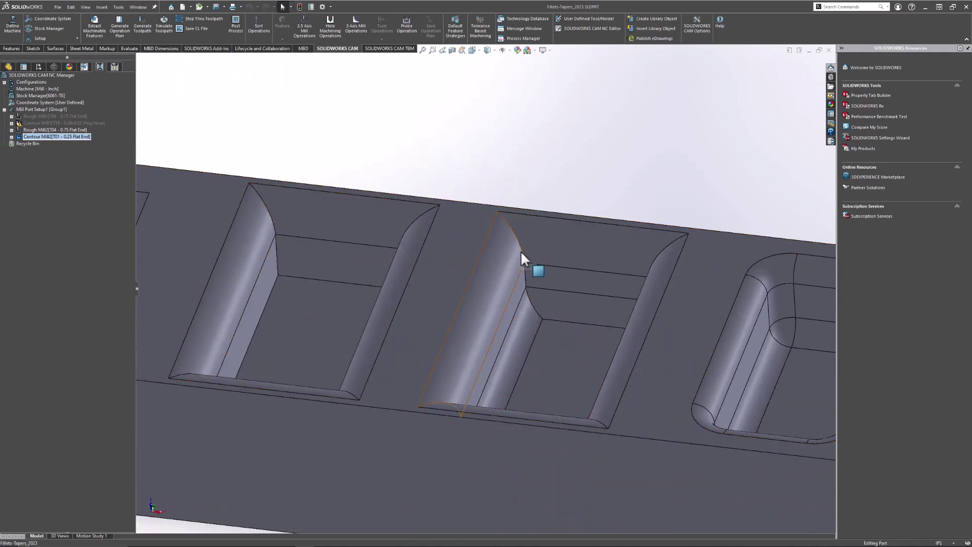
{"action": "left_click", "coordinate": [484, 287]}
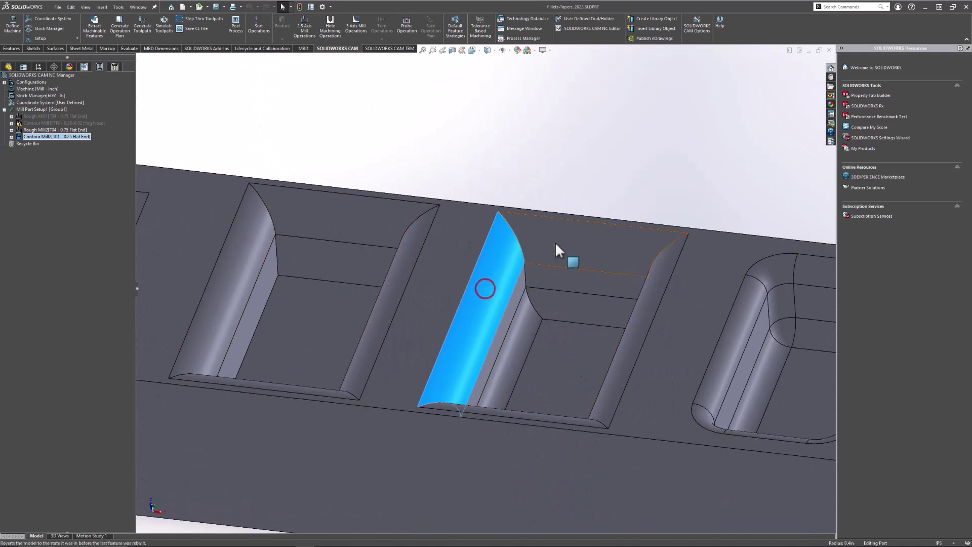
{"action": "left_click", "coordinate": [564, 241], "text": "ctrl"}
{"action": "middle_click_drag", "start_coordinate": [564, 241], "coordinate": [664, 296]}
{"action": "left_click", "coordinate": [664, 295], "text": "ctrl"}
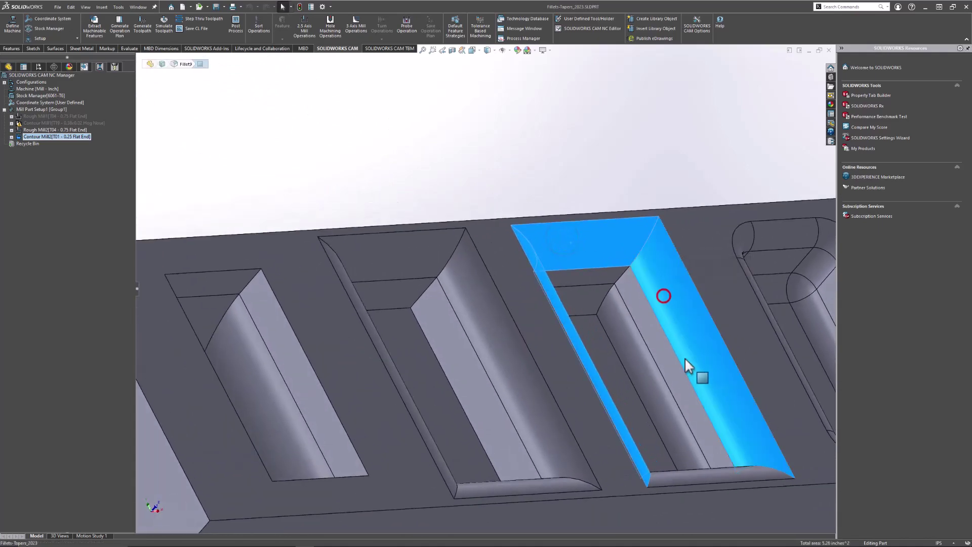
{"action": "scroll", "coordinate": [658, 369], "scroll_direction": "up", "scroll_amount": 5}
{"action": "middle_click_drag", "start_coordinate": [634, 385], "coordinate": [530, 352]}
{"action": "scroll", "coordinate": [529, 352], "scroll_direction": "down", "scroll_amount": 3}
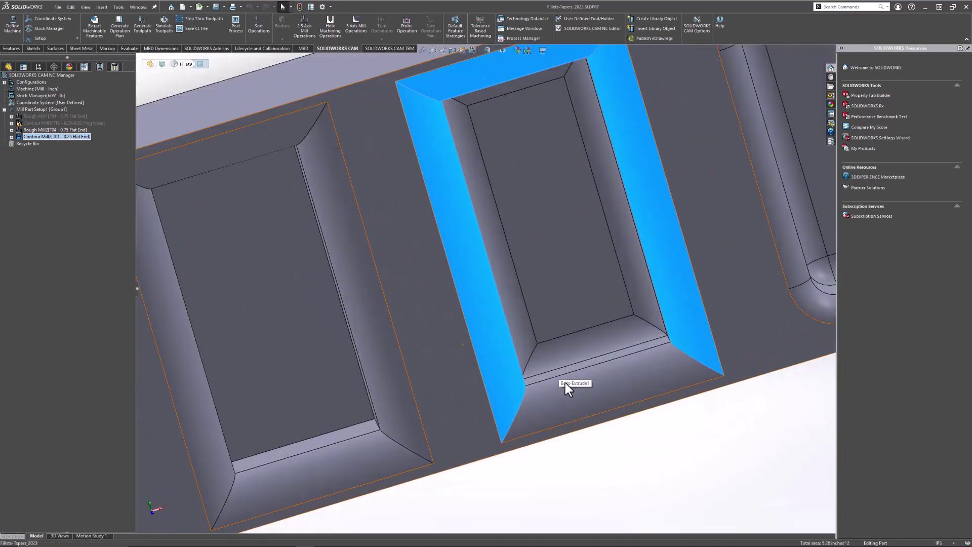
{"action": "left_click", "coordinate": [564, 396], "text": "ctrl"}
Add the third pocket's straight wall faces, lower fillet faces and floor face to the selection
{"action": "mouse_move", "coordinate": [564, 397]}
{"action": "middle_mouse_down"}
{"action": "mouse_move", "coordinate": [496, 262]}
{"action": "mouse_move", "coordinate": [510, 340]}
{"action": "mouse_move", "coordinate": [521, 273]}
{"action": "middle_mouse_up"}
{"action": "middle_click", "coordinate": [579, 230]}
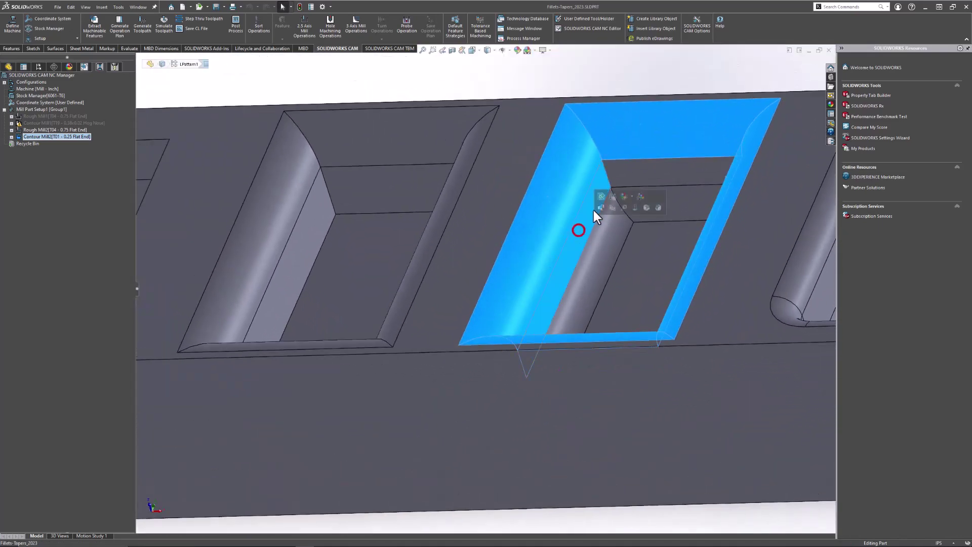
{"action": "mouse_move", "coordinate": [639, 170]}
{"action": "middle_mouse_down"}
{"action": "mouse_move", "coordinate": [716, 214]}
{"action": "mouse_move", "coordinate": [773, 230]}
{"action": "mouse_move", "coordinate": [666, 354]}
{"action": "mouse_move", "coordinate": [637, 475]}
{"action": "middle_mouse_up"}
{"action": "middle_click", "coordinate": [777, 219]}
{"action": "scroll", "coordinate": [701, 425], "scroll_direction": "up", "scroll_amount": 3}
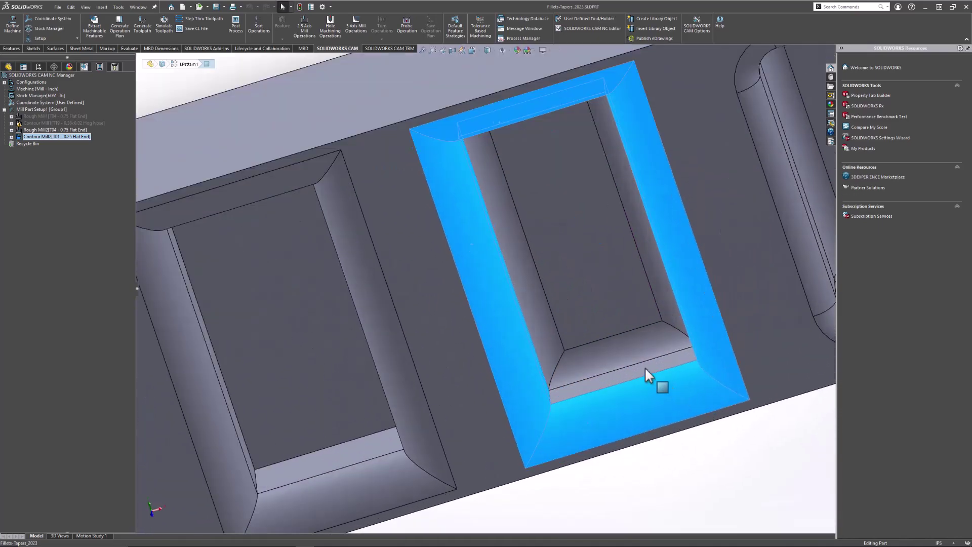
{"action": "left_click", "coordinate": [622, 375], "text": "ctrl"}
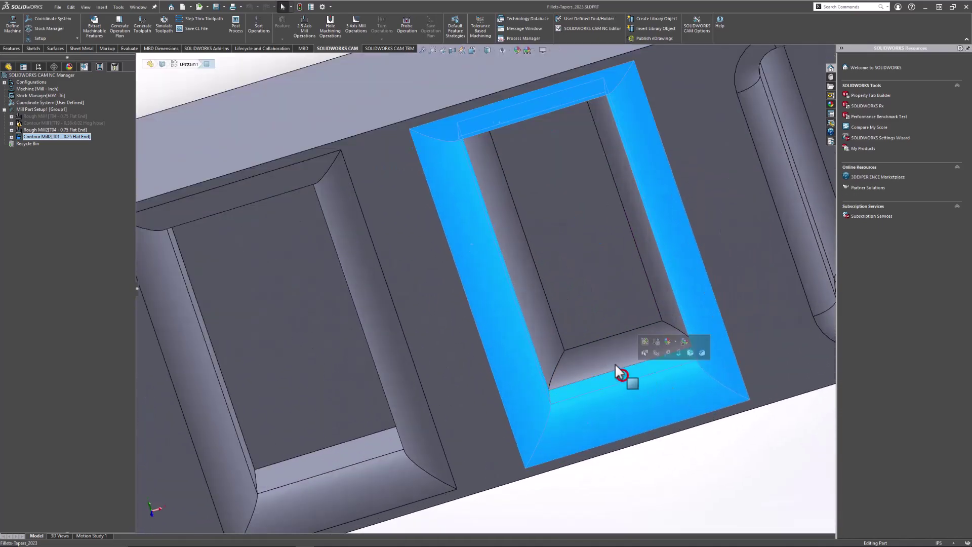
{"action": "left_click", "coordinate": [539, 330], "text": "ctrl"}
{"action": "left_click", "coordinate": [575, 284], "text": "ctrl"}
{"action": "middle_click_drag", "start_coordinate": [603, 187], "coordinate": [603, 99]}
{"action": "scroll", "coordinate": [603, 99], "scroll_direction": "down", "scroll_amount": 5}
{"action": "middle_click_drag", "start_coordinate": [582, 199], "coordinate": [532, 178]}
Recognize local features in Mill Part Setup1 from the selected third-pocket faces, then clear the face selection
{"action": "mouse_move", "coordinate": [46, 126]}
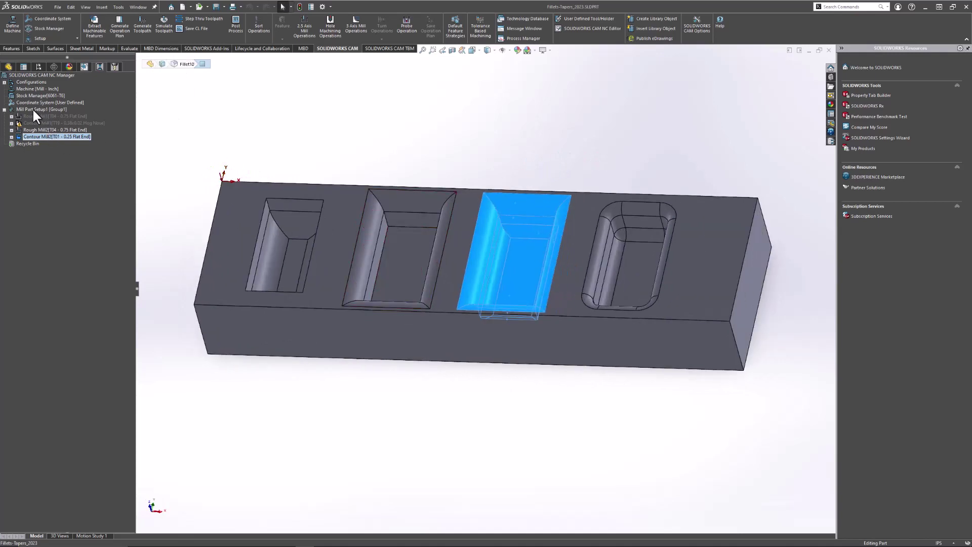
{"action": "left_click", "coordinate": [84, 67]}
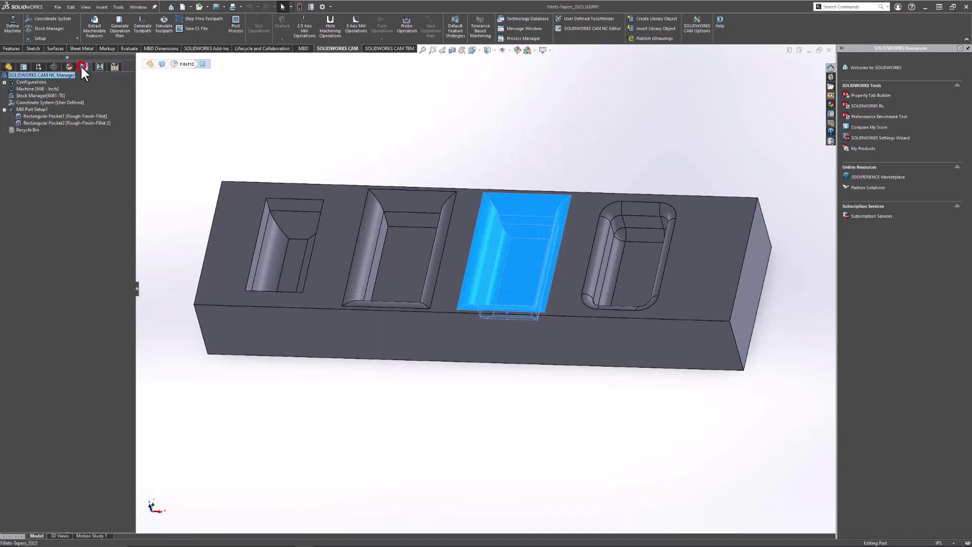
{"action": "right_click", "coordinate": [29, 109]}
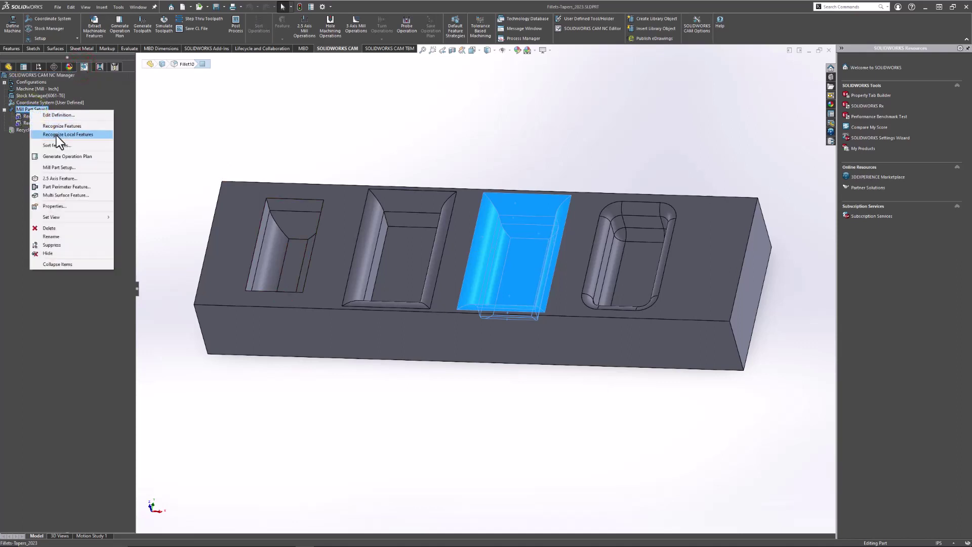
{"action": "left_click", "coordinate": [57, 135]}
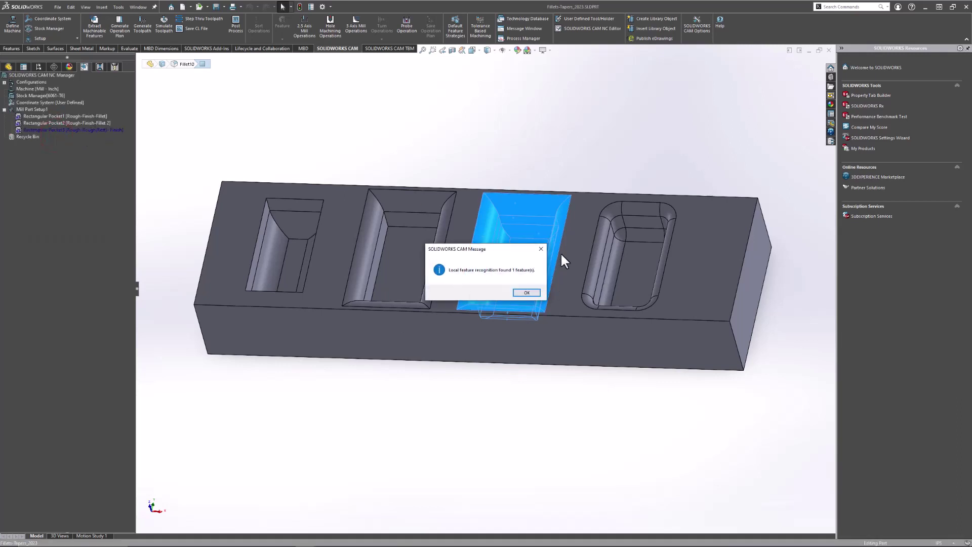
{"action": "left_click", "coordinate": [528, 293]}
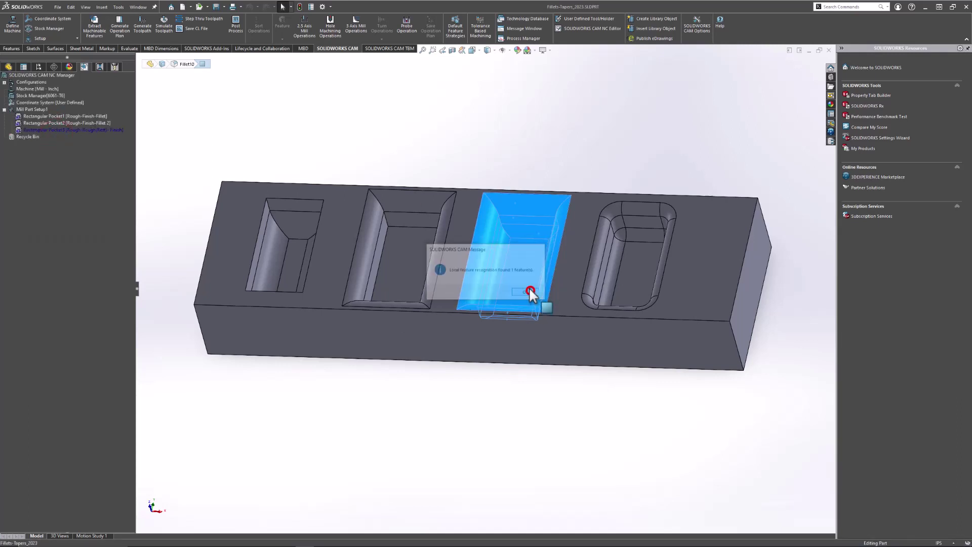
{"action": "left_click", "coordinate": [462, 117]}
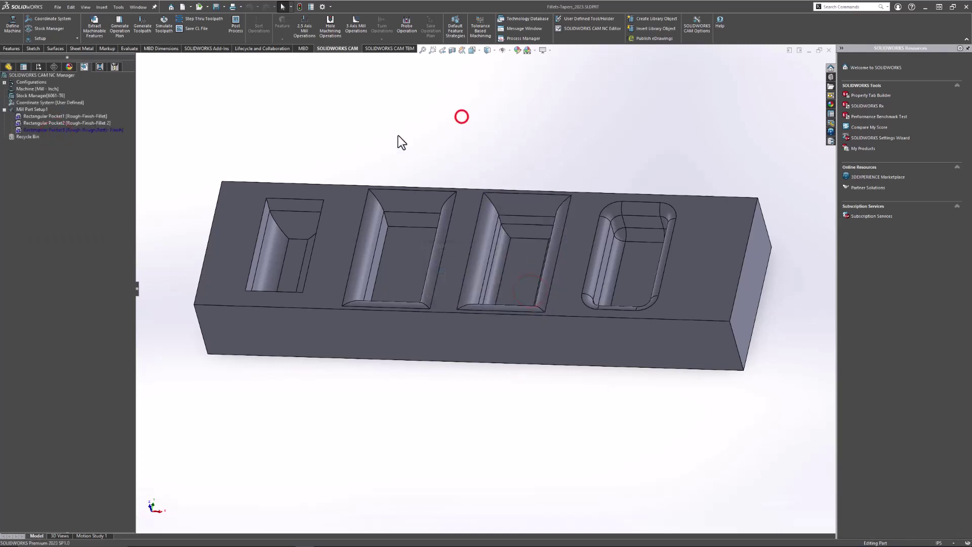
Check the third rectangular pocket feature's profile and change its strategy to Rough-Finish Fillet 3
{"action": "left_click", "coordinate": [43, 130]}
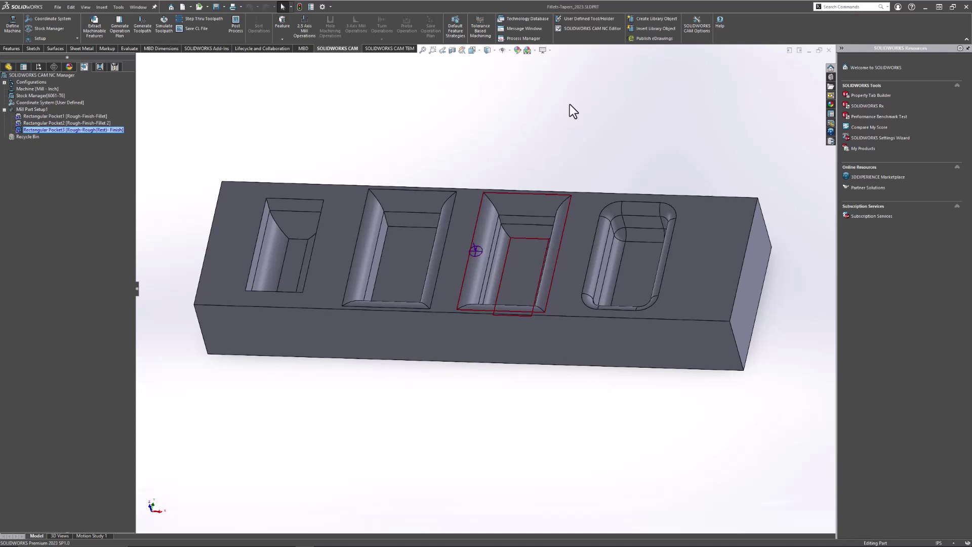
{"action": "right_click", "coordinate": [75, 130]}
{"action": "left_click", "coordinate": [93, 136]}
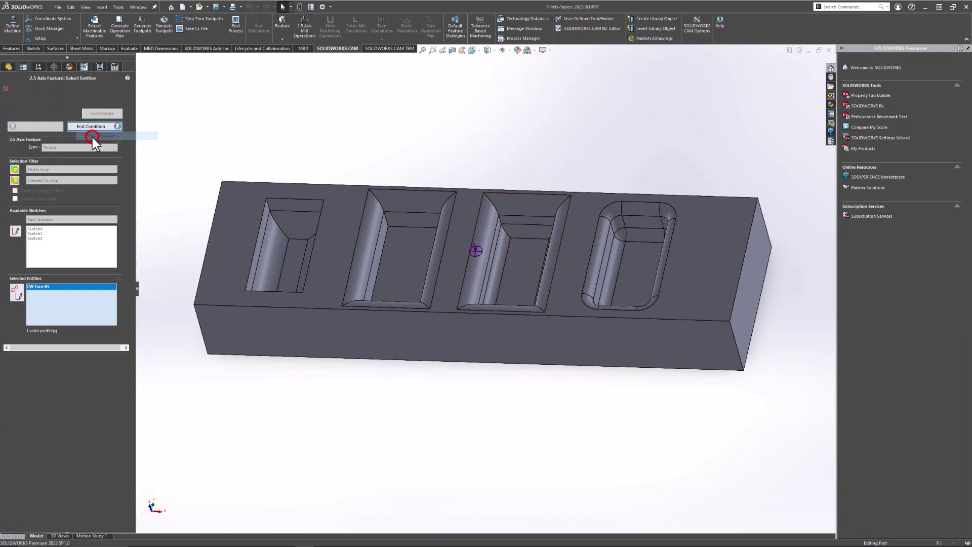
{"action": "left_click", "coordinate": [86, 126]}
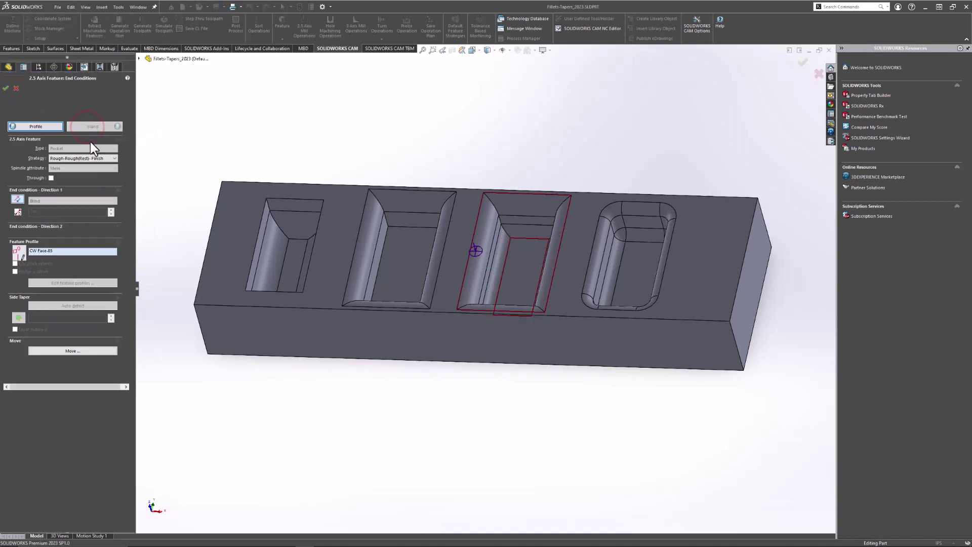
{"action": "left_click", "coordinate": [74, 159]}
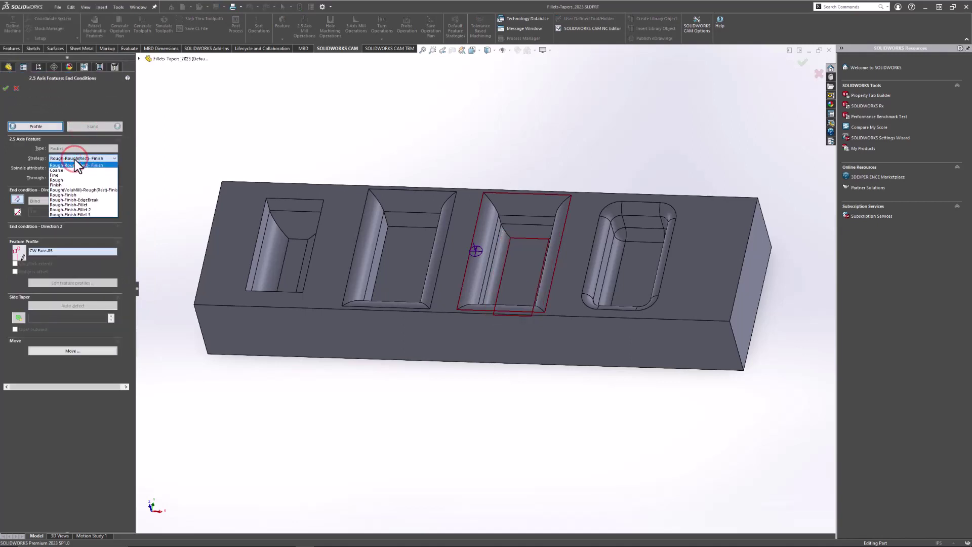
{"action": "left_click", "coordinate": [69, 215]}
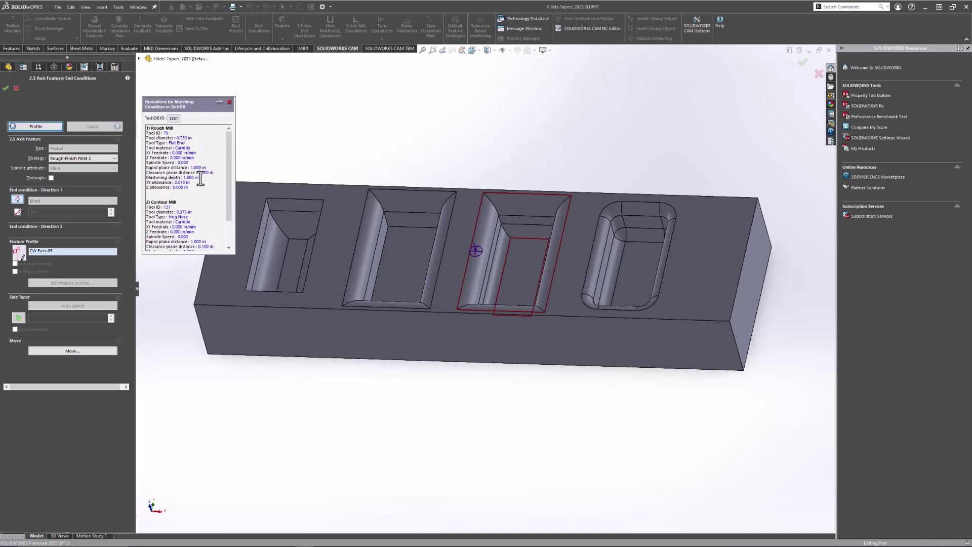
{"action": "left_click", "coordinate": [4, 88]}
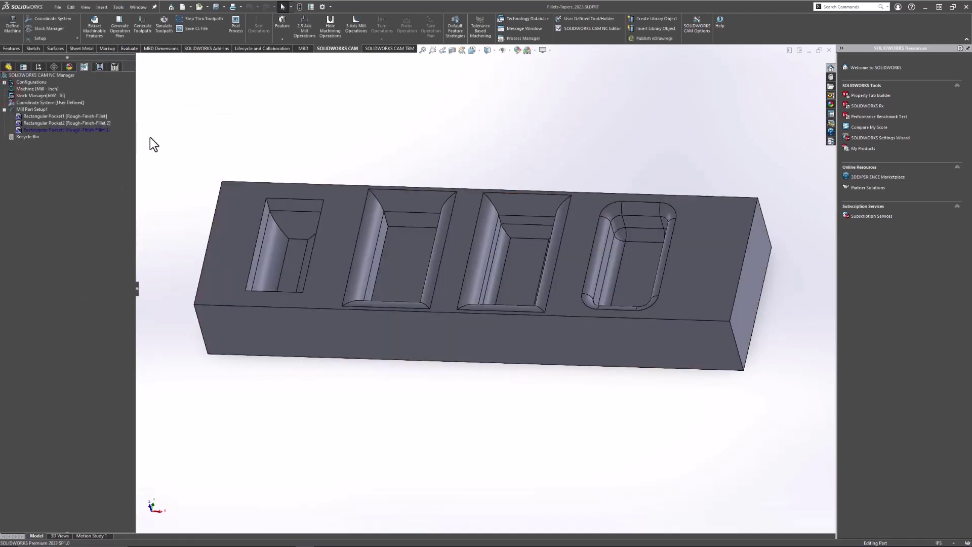
Generate the operation plan for the third rectangular pocket and the toolpaths for its rough mill and contour mill operations
{"action": "right_click", "coordinate": [56, 130]}
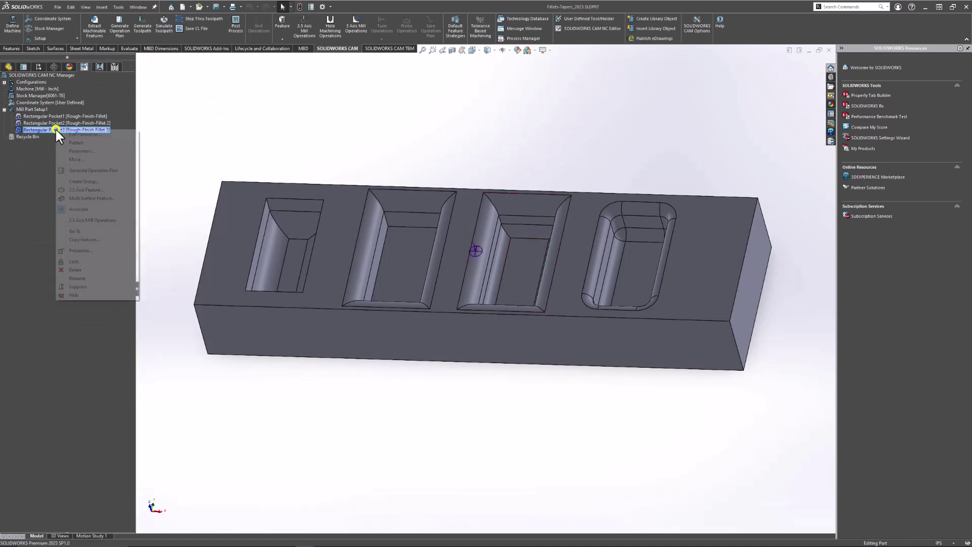
{"action": "left_click", "coordinate": [90, 170]}
{"action": "mouse_move", "coordinate": [49, 140]}
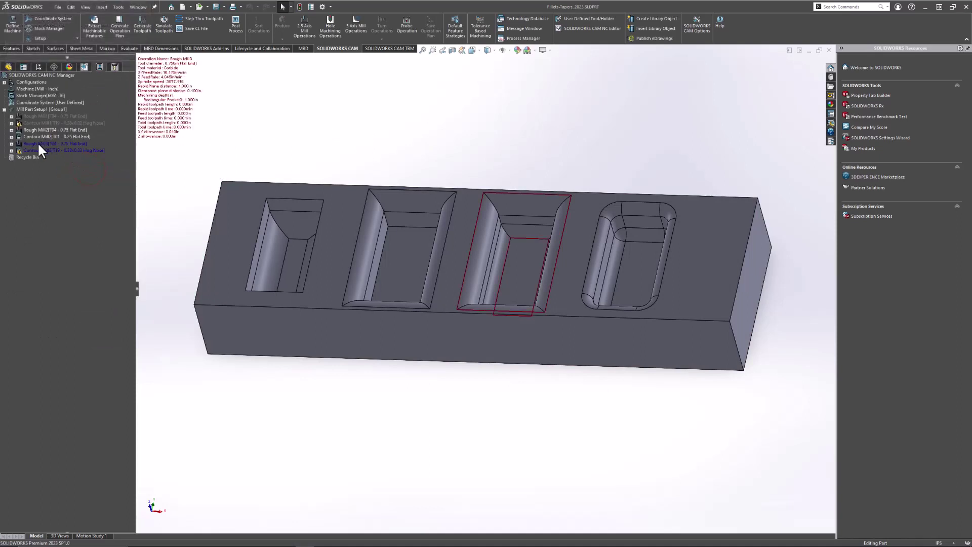
{"action": "left_click", "coordinate": [37, 143]}
{"action": "left_click", "coordinate": [40, 150], "text": "ctrl"}
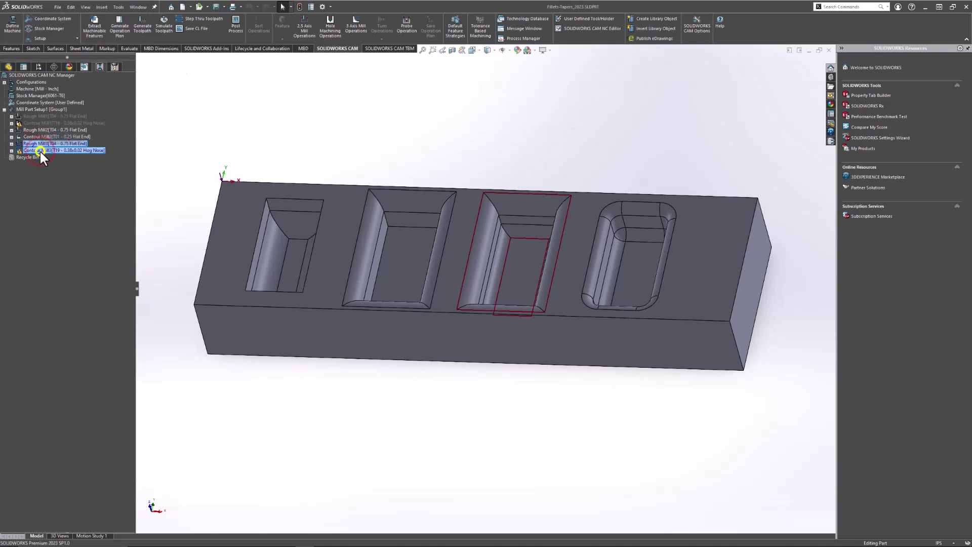
{"action": "right_click", "coordinate": [39, 150]}
{"action": "left_click", "coordinate": [62, 156]}
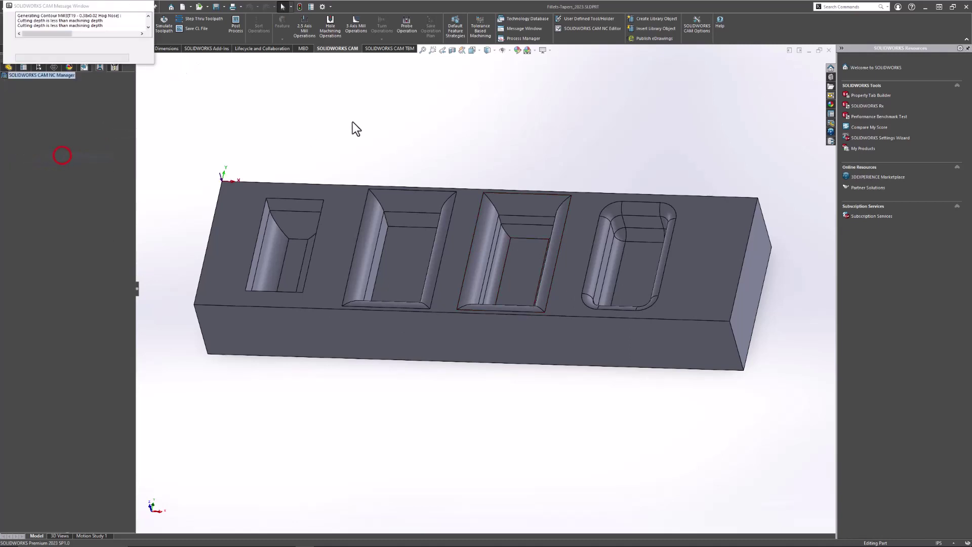
Inspect the third pocket's rough mill depth passes and contour mill toolpath from a low side angle
{"action": "scroll", "coordinate": [549, 218], "scroll_direction": "down", "scroll_amount": 3}
{"action": "scroll", "coordinate": [552, 228], "scroll_direction": "up", "scroll_amount": 5}
{"action": "middle_click_drag", "start_coordinate": [549, 354], "coordinate": [517, 301]}
{"action": "scroll", "coordinate": [515, 296], "scroll_direction": "down", "scroll_amount": 3}
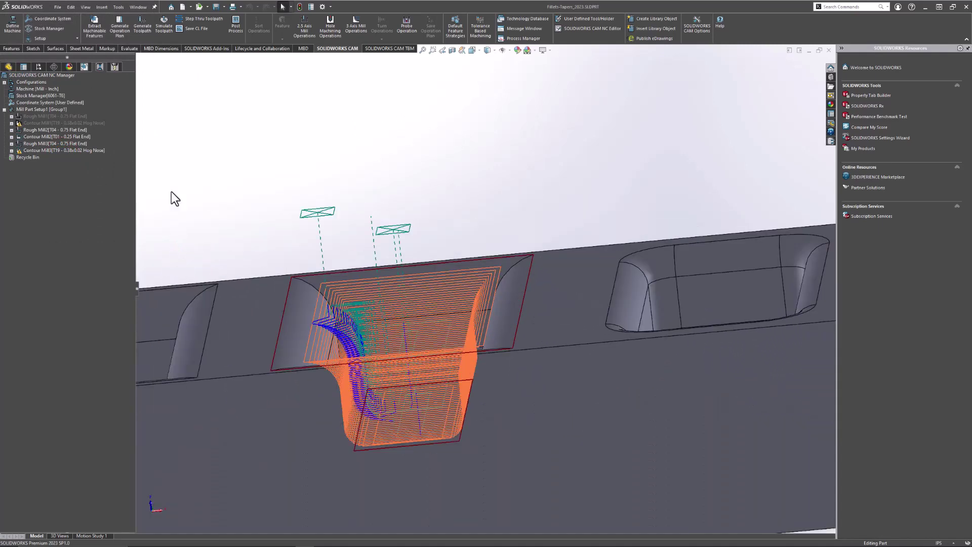
{"action": "left_click", "coordinate": [32, 143]}
{"action": "scroll", "coordinate": [314, 167], "scroll_direction": "up", "scroll_amount": 2}
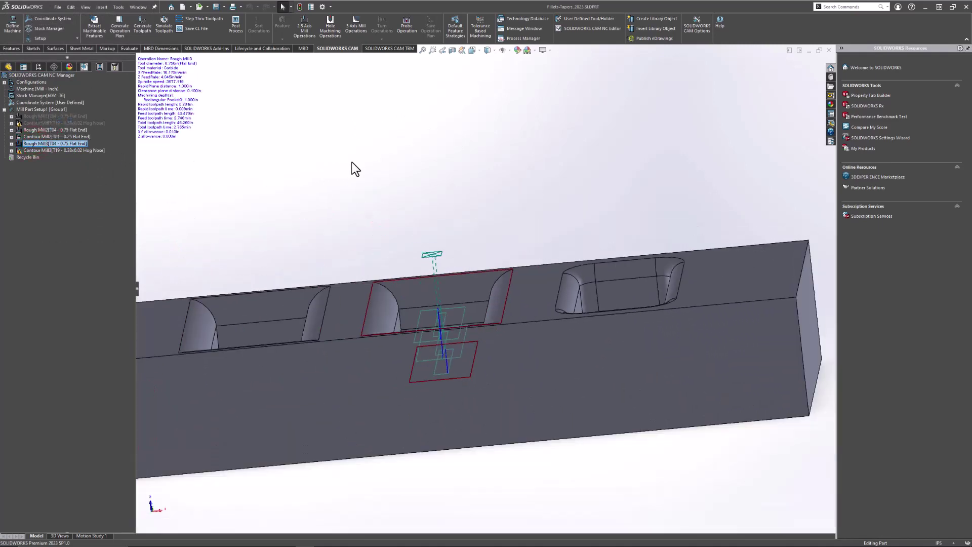
{"action": "middle_click_drag", "start_coordinate": [421, 180], "coordinate": [436, 152]}
{"action": "scroll", "coordinate": [382, 372], "scroll_direction": "down", "scroll_amount": 3}
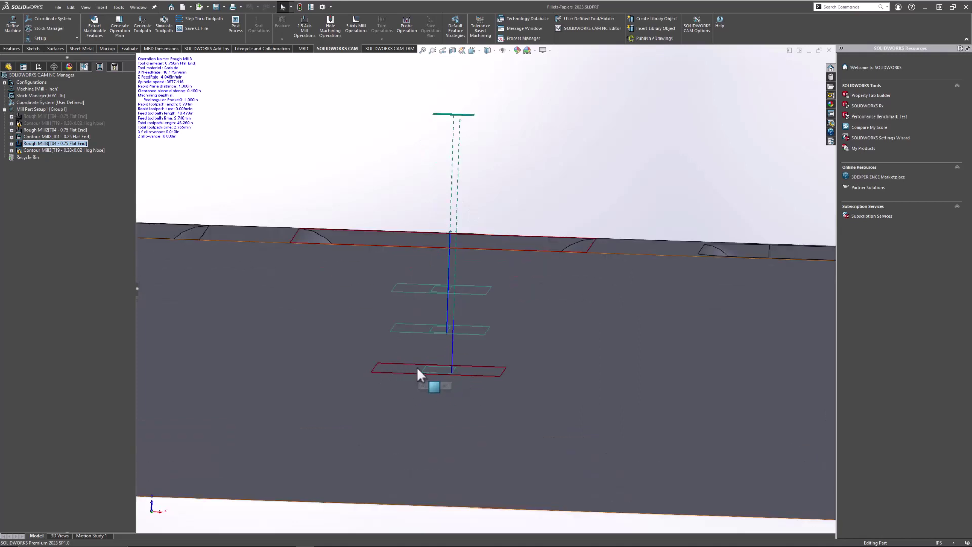
{"action": "scroll", "coordinate": [430, 287], "scroll_direction": "up", "scroll_amount": 4}
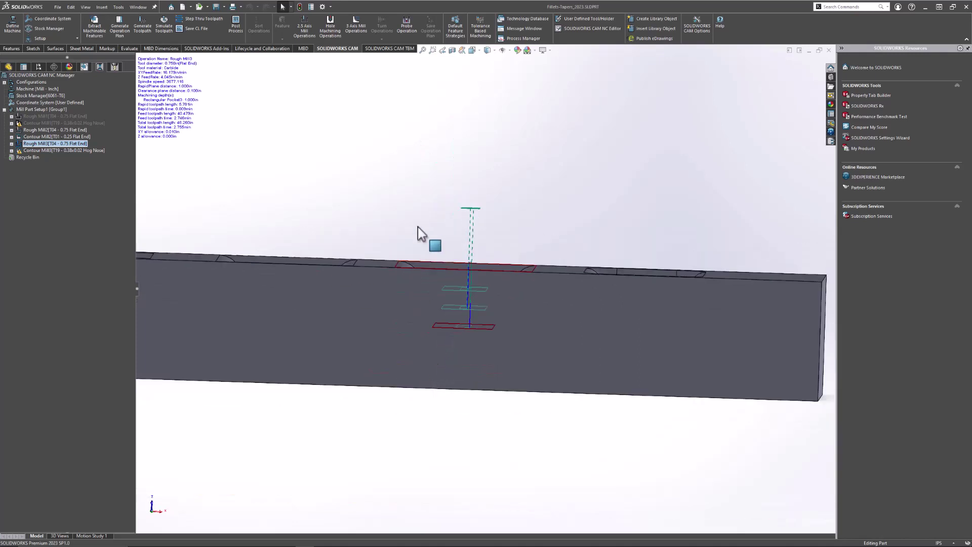
{"action": "left_click", "coordinate": [38, 150]}
{"action": "middle_click_drag", "start_coordinate": [532, 180], "coordinate": [529, 213]}
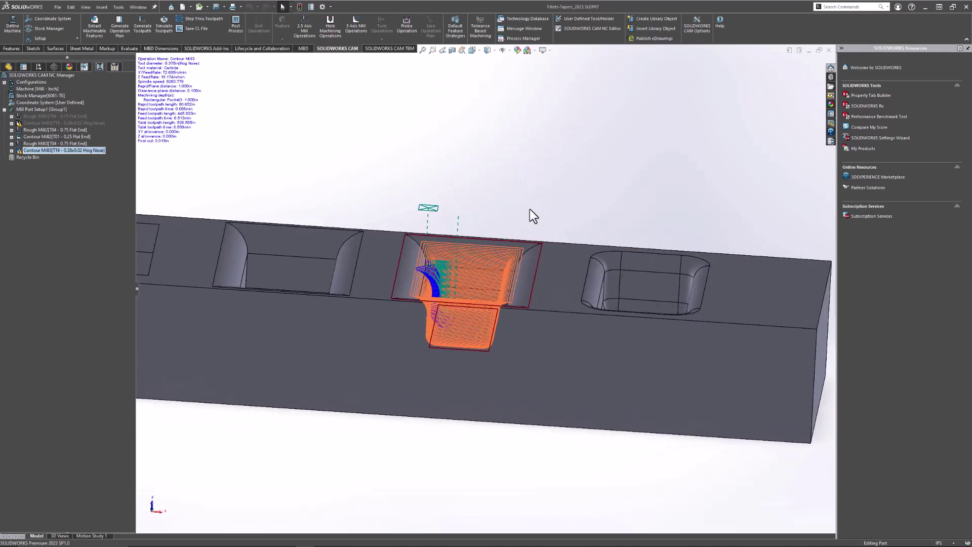
Suppress the second pocket's rough mill and contour mill operations, and preview the third pocket's two toolpaths
{"action": "left_click", "coordinate": [32, 129]}
{"action": "left_click", "coordinate": [28, 135], "text": "ctrl"}
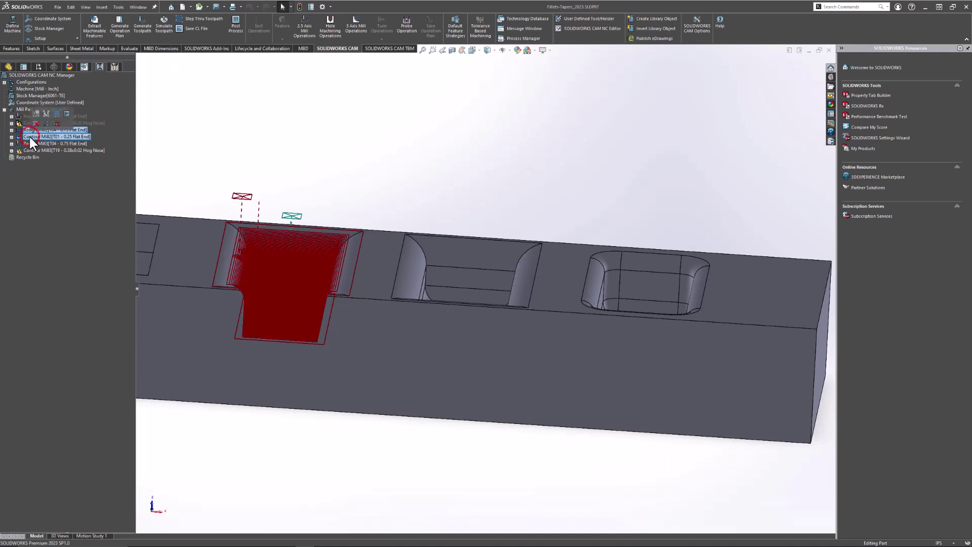
{"action": "right_click", "coordinate": [29, 136]}
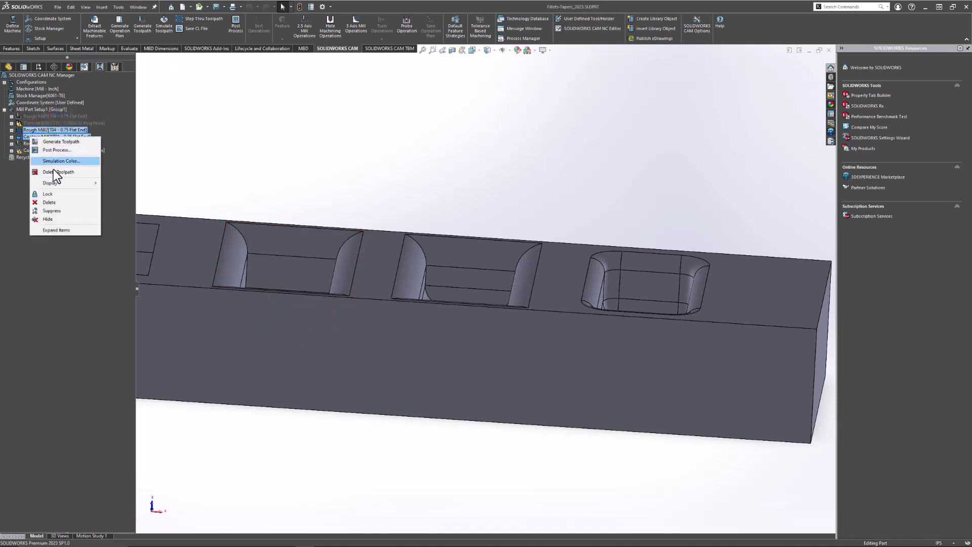
{"action": "left_click", "coordinate": [54, 211]}
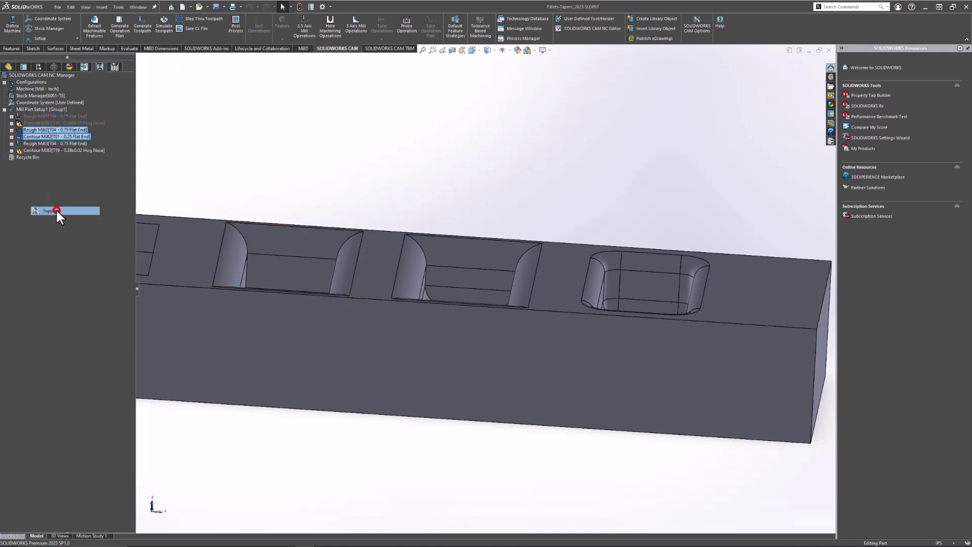
{"action": "left_click", "coordinate": [33, 143]}
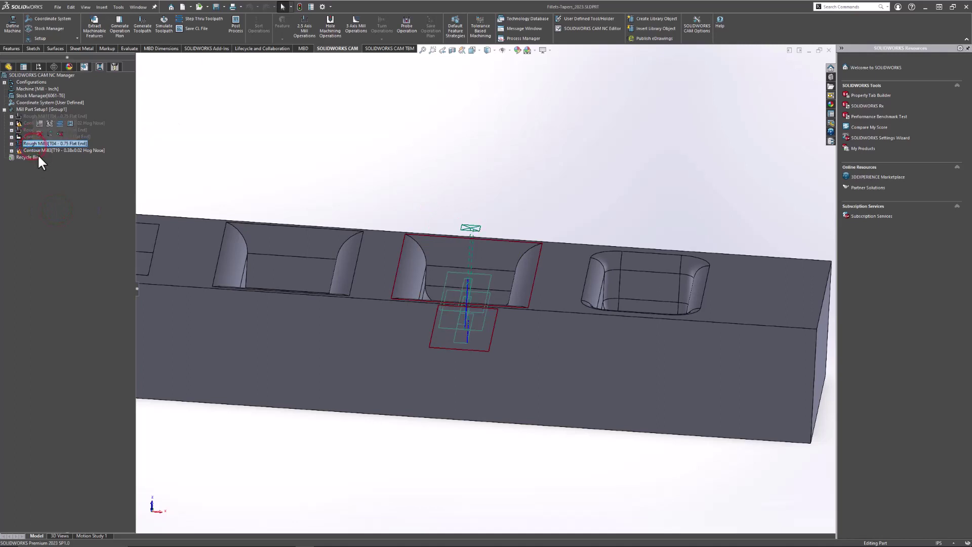
{"action": "left_click", "coordinate": [38, 150]}
{"action": "left_click", "coordinate": [317, 185]}
Simulate the Mill Part Setup1 toolpaths, inspect the machined third pocket up close, and close the simulation
{"action": "right_click", "coordinate": [37, 109]}
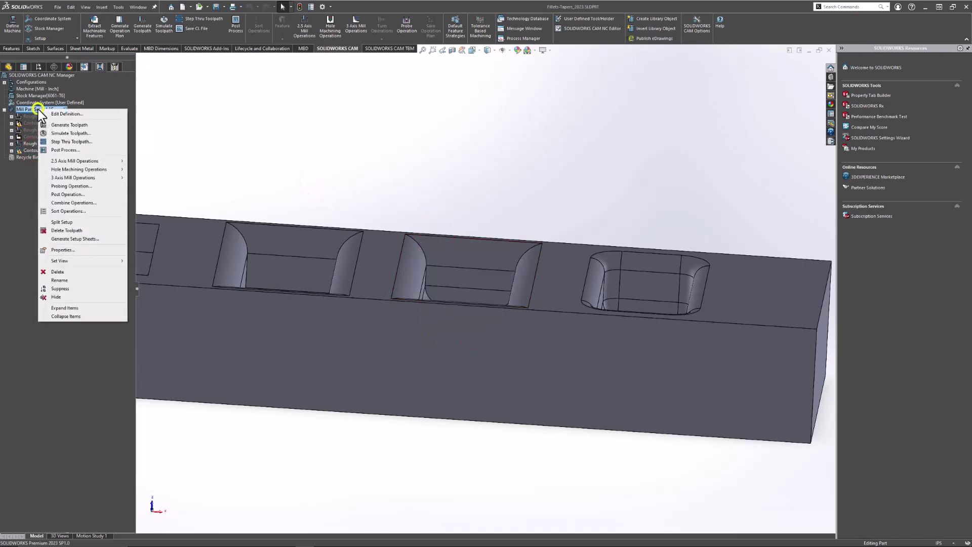
{"action": "left_click", "coordinate": [51, 133]}
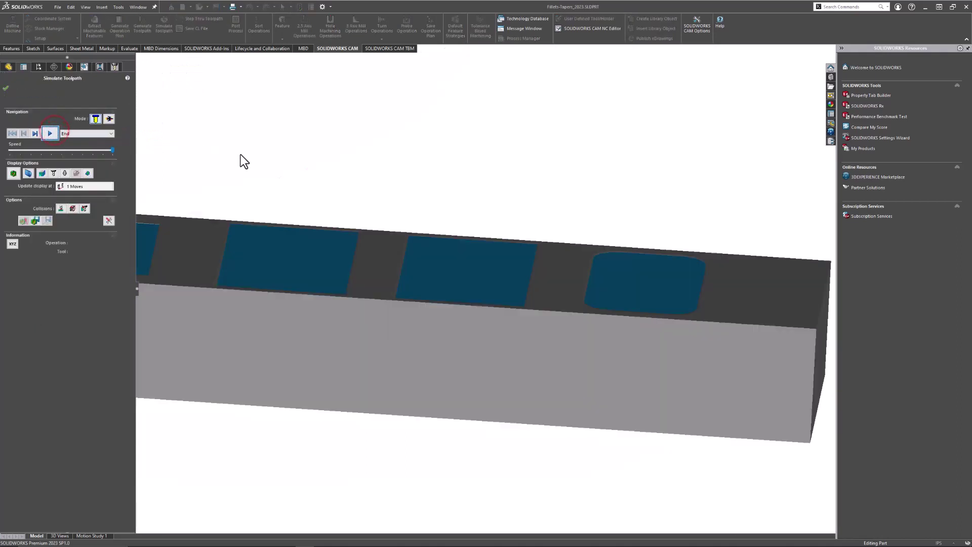
{"action": "left_click", "coordinate": [51, 135]}
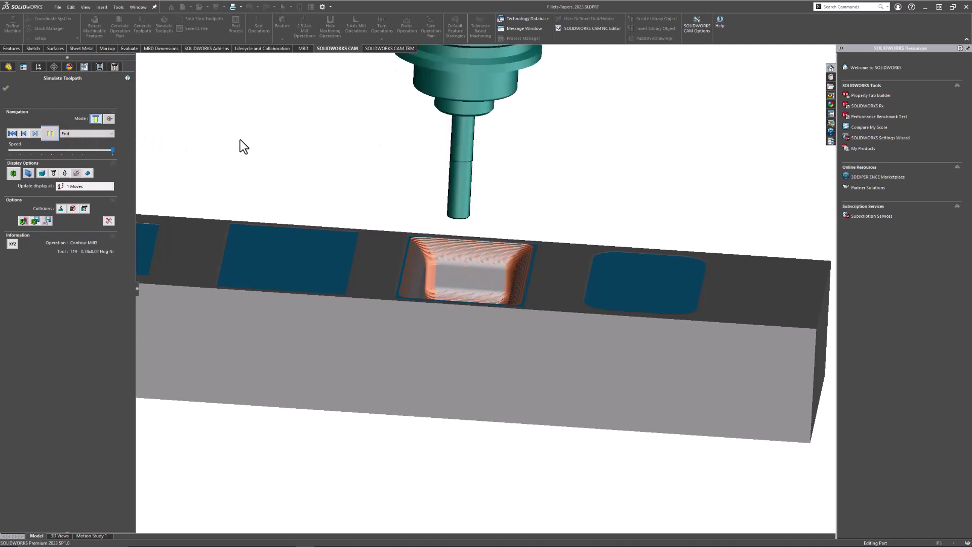
{"action": "scroll", "coordinate": [494, 257], "scroll_direction": "up", "scroll_amount": 3}
{"action": "middle_click_drag", "start_coordinate": [495, 257], "coordinate": [470, 295]}
{"action": "scroll", "coordinate": [469, 296], "scroll_direction": "down", "scroll_amount": 6}
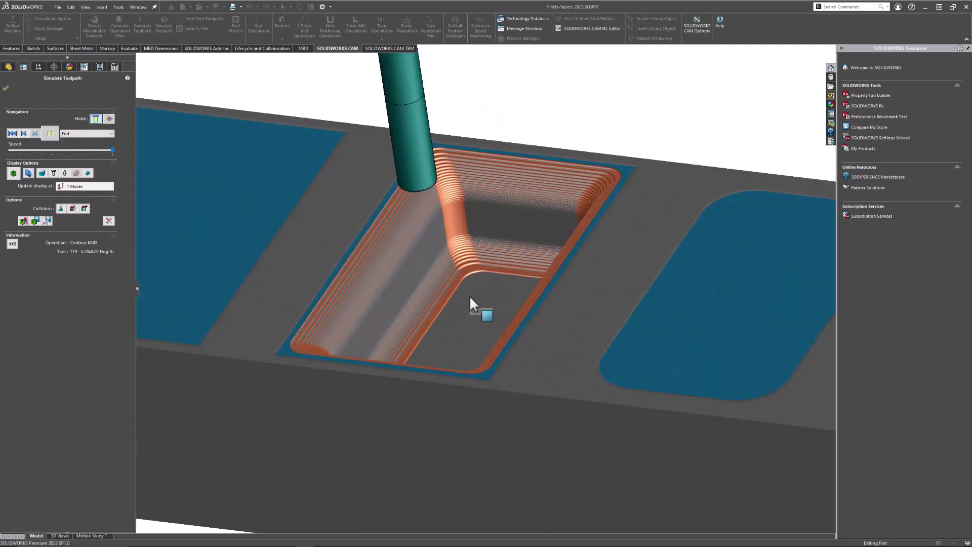
{"action": "middle_click_drag", "start_coordinate": [445, 244], "coordinate": [433, 221]}
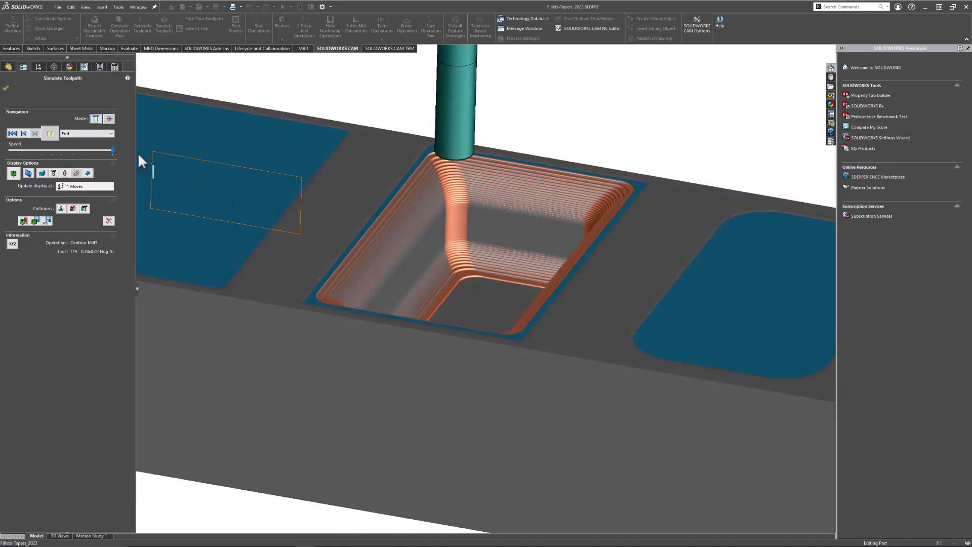
{"action": "left_click", "coordinate": [5, 89]}
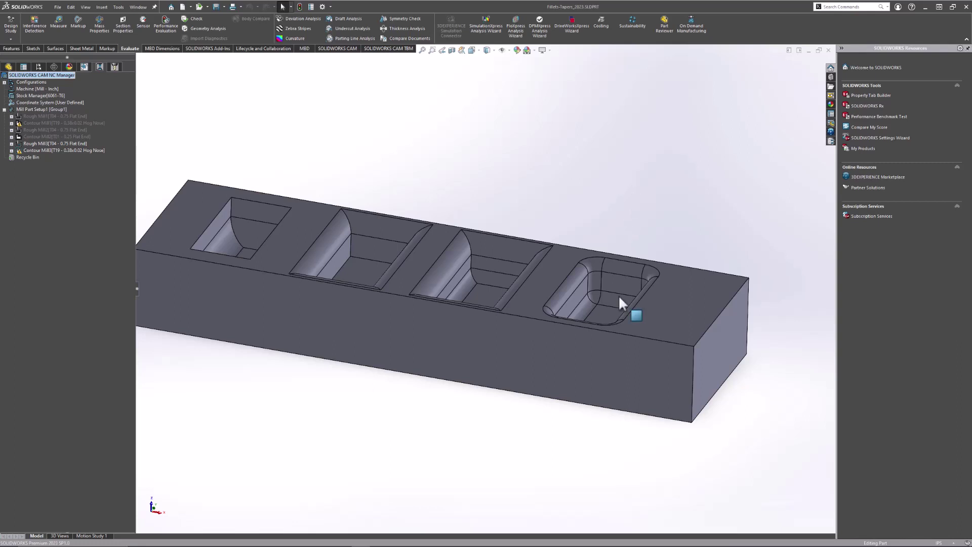
Examine the fourth pocket's rounded corners and its top and bottom fillets in comparison with the other three pockets
{"action": "scroll", "coordinate": [621, 273], "scroll_direction": "down", "scroll_amount": 3}
{"action": "scroll", "coordinate": [525, 252], "scroll_direction": "up", "scroll_amount": 3}
{"action": "scroll", "coordinate": [516, 245], "scroll_direction": "down", "scroll_amount": 1}
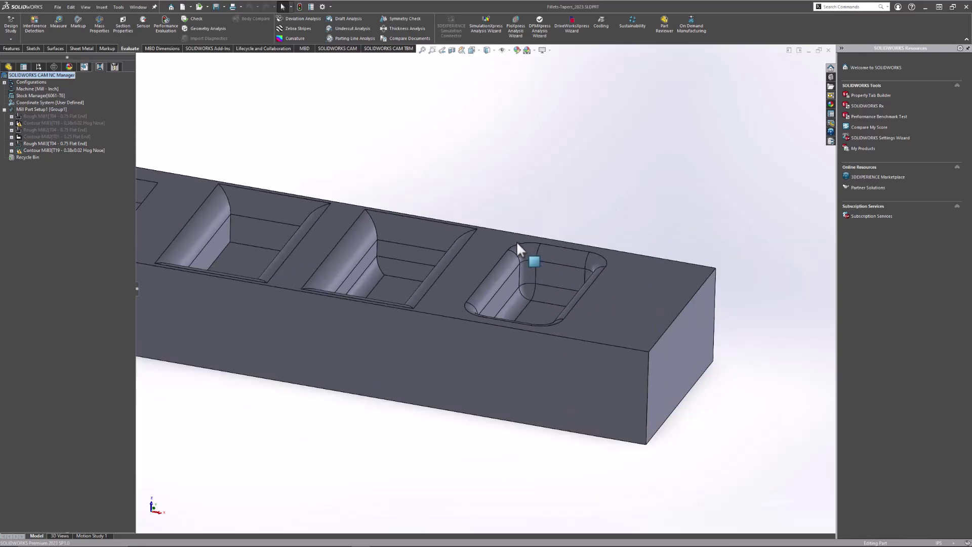
{"action": "scroll", "coordinate": [495, 253], "scroll_direction": "up", "scroll_amount": 2}
{"action": "scroll", "coordinate": [492, 244], "scroll_direction": "down", "scroll_amount": 2}
{"action": "scroll", "coordinate": [470, 213], "scroll_direction": "up", "scroll_amount": 1}
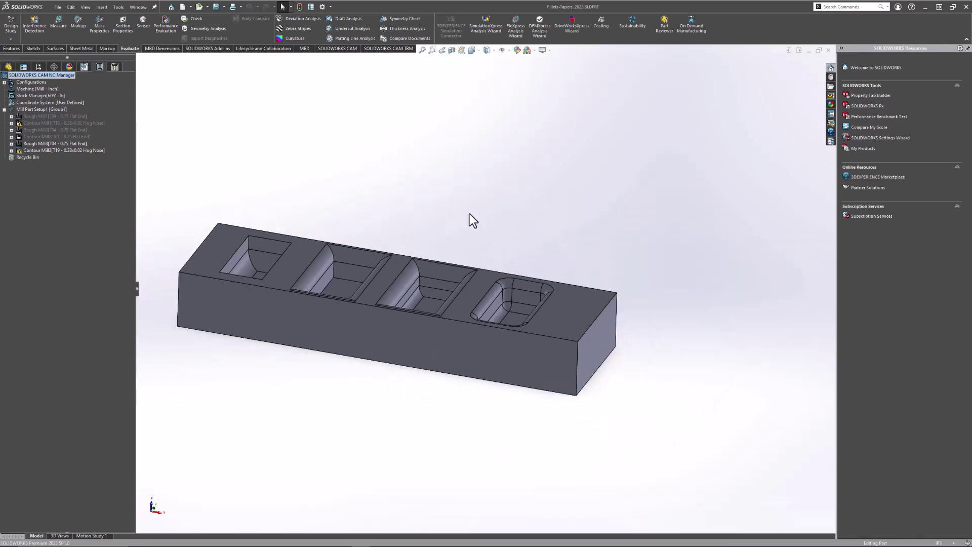
{"action": "mouse_move", "coordinate": [465, 231]}
{"action": "middle_mouse_down"}
{"action": "mouse_move", "coordinate": [469, 223]}
{"action": "mouse_move", "coordinate": [466, 265]}
{"action": "mouse_move", "coordinate": [484, 235]}
{"action": "mouse_move", "coordinate": [461, 229]}
{"action": "middle_mouse_up"}
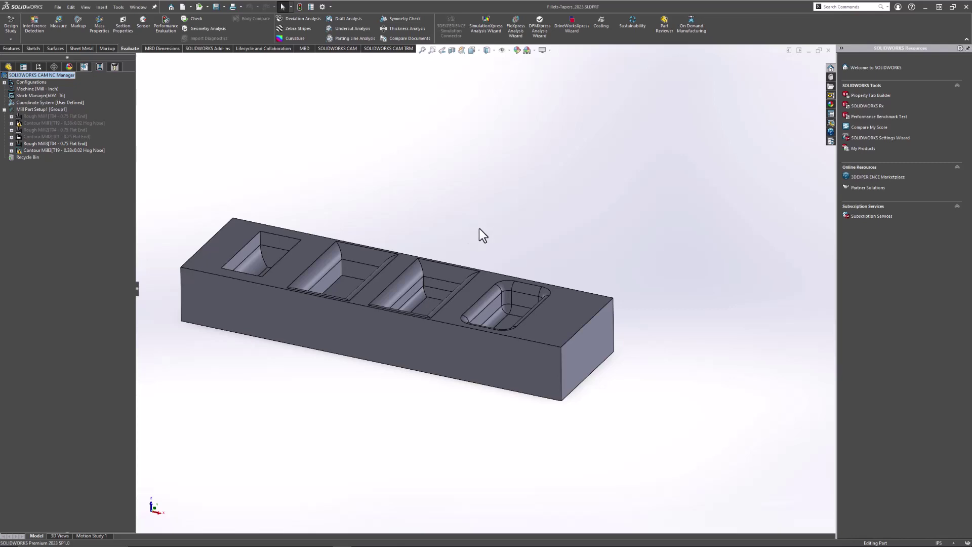
{"action": "scroll", "coordinate": [478, 326], "scroll_direction": "down", "scroll_amount": 5}
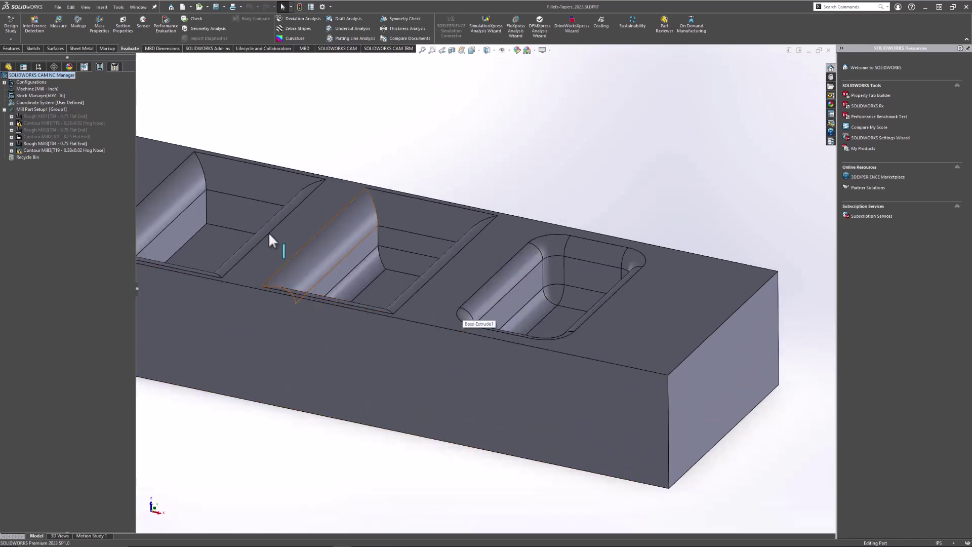
{"action": "scroll", "coordinate": [442, 187], "scroll_direction": "up", "scroll_amount": 4}
{"action": "middle_click_drag", "start_coordinate": [444, 183], "coordinate": [458, 201]}
{"action": "scroll", "coordinate": [524, 306], "scroll_direction": "down", "scroll_amount": 5}
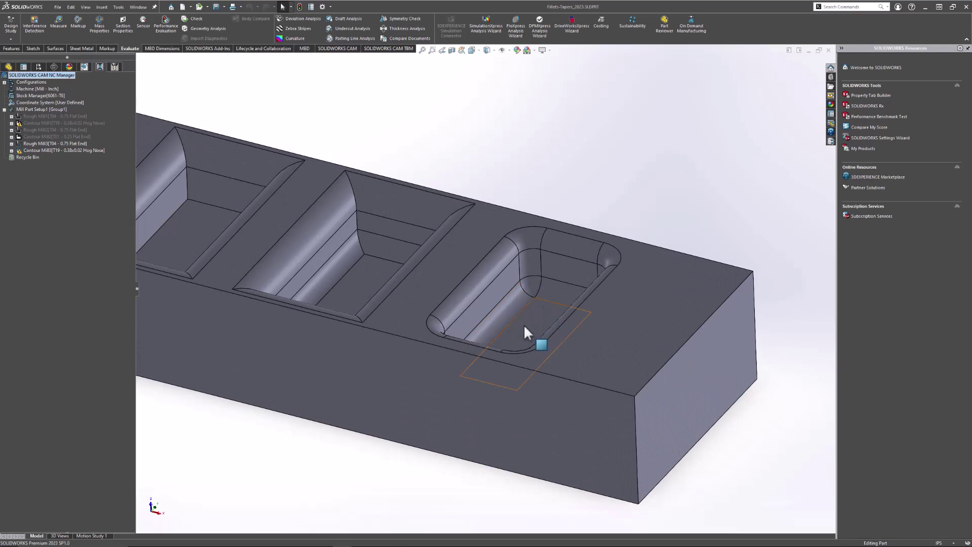
{"action": "scroll", "coordinate": [590, 218], "scroll_direction": "up", "scroll_amount": 3}
{"action": "mouse_move", "coordinate": [585, 217]}
{"action": "middle_mouse_down"}
{"action": "mouse_move", "coordinate": [614, 197]}
{"action": "mouse_move", "coordinate": [579, 211]}
{"action": "mouse_move", "coordinate": [605, 190]}
{"action": "mouse_move", "coordinate": [570, 185]}
{"action": "mouse_move", "coordinate": [587, 199]}
{"action": "mouse_move", "coordinate": [607, 186]}
{"action": "mouse_move", "coordinate": [587, 217]}
{"action": "mouse_move", "coordinate": [568, 221]}
{"action": "mouse_move", "coordinate": [593, 212]}
{"action": "middle_mouse_up"}
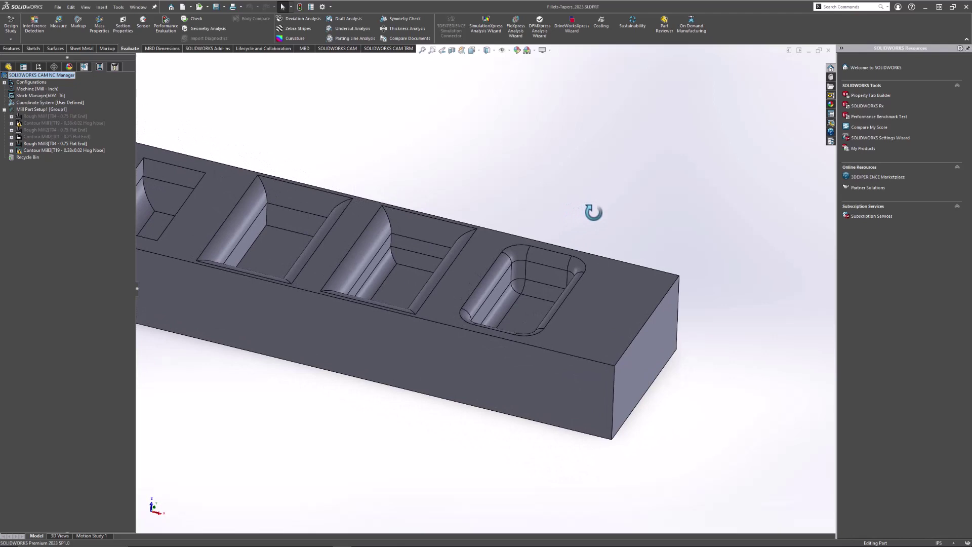
{"action": "scroll", "coordinate": [583, 218], "scroll_direction": "up", "scroll_amount": 5}
{"action": "scroll", "coordinate": [571, 223], "scroll_direction": "down", "scroll_amount": 5}
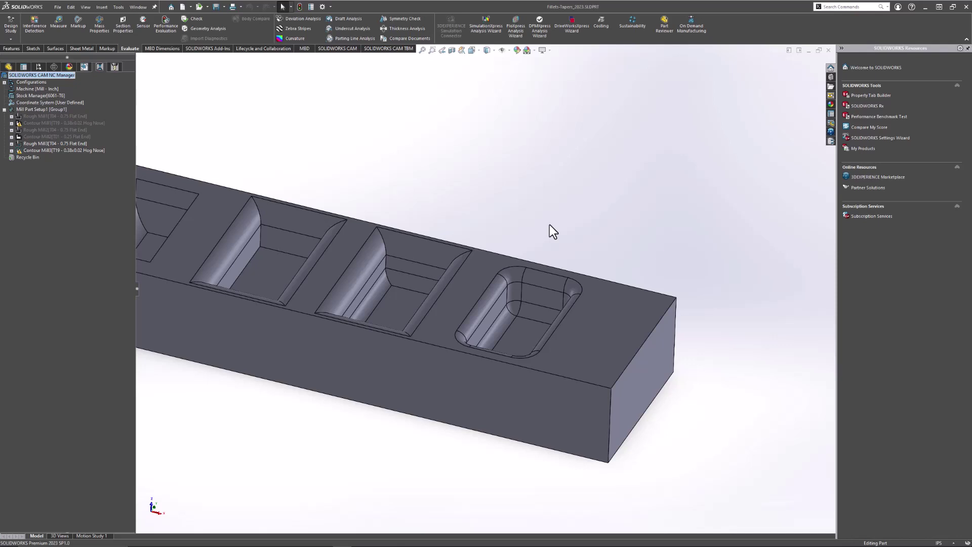
Start a Multi Surface Feature in Mill Part Setup1 with the feature type Faces or Surfaces
{"action": "left_click", "coordinate": [83, 67]}
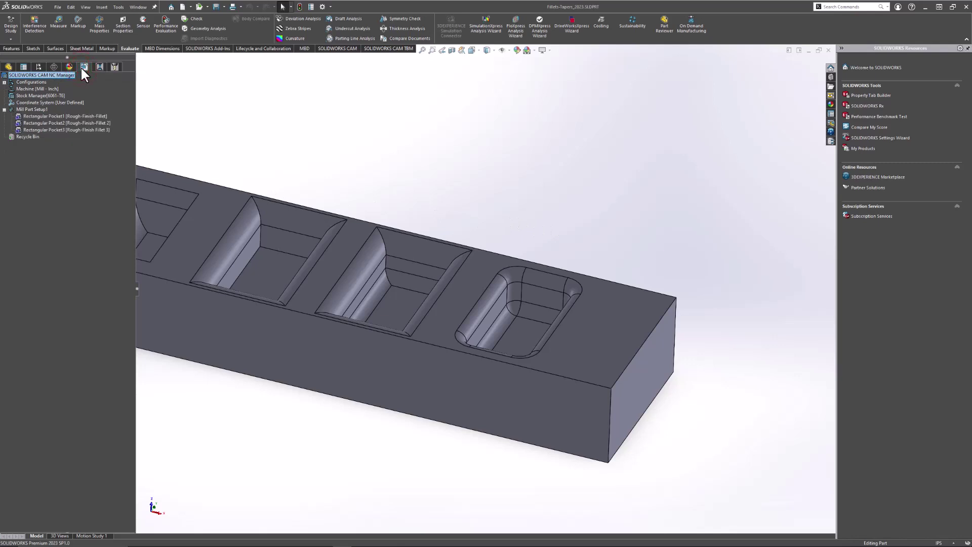
{"action": "right_click", "coordinate": [28, 109]}
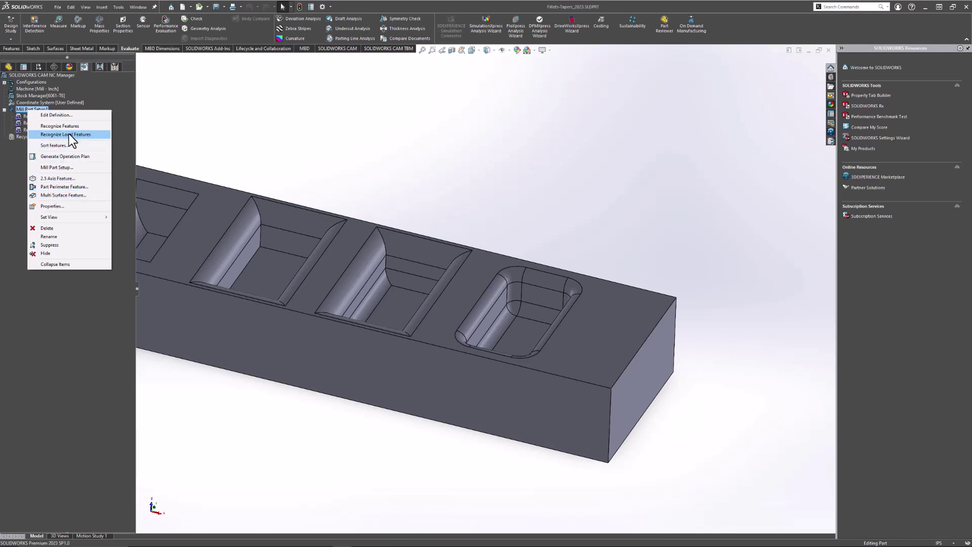
{"action": "left_click", "coordinate": [56, 196]}
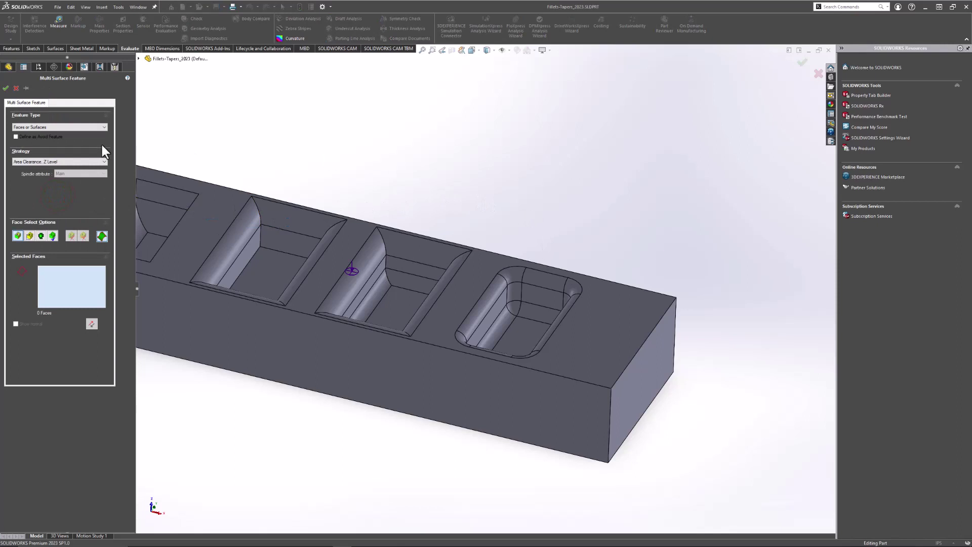
{"action": "left_click", "coordinate": [34, 127]}
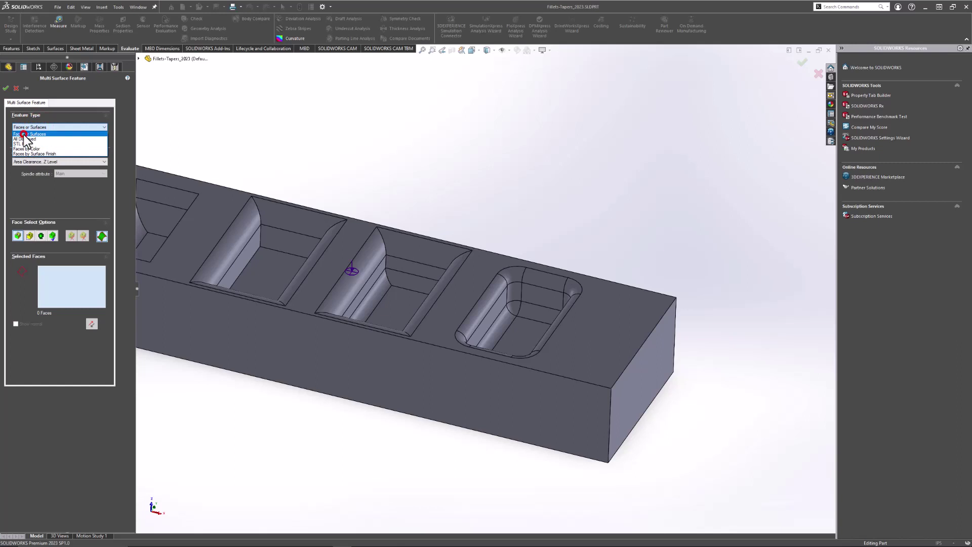
{"action": "left_click", "coordinate": [24, 134]}
Select all the top fillet faces around the fourth pocket's rim for the multi surface feature
{"action": "scroll", "coordinate": [501, 276], "scroll_direction": "down", "scroll_amount": 2}
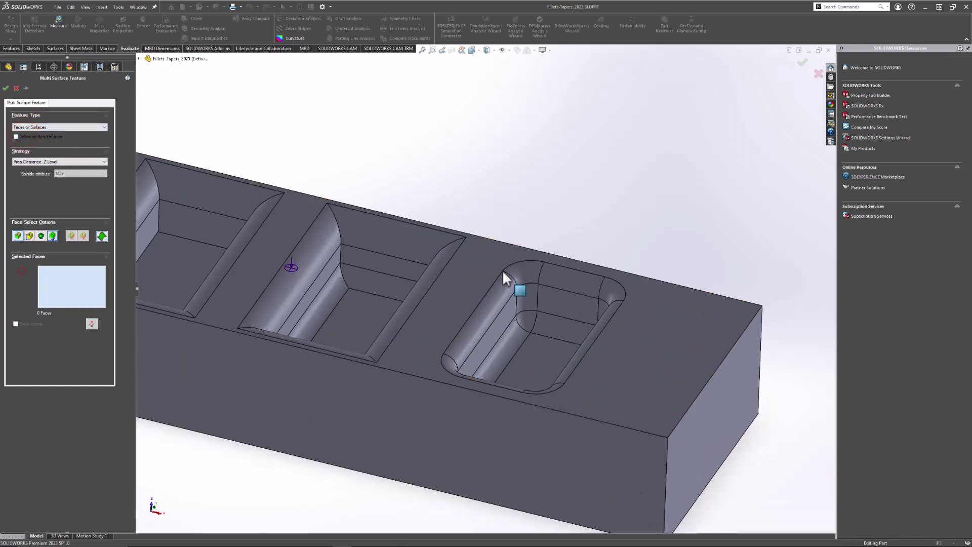
{"action": "left_click", "coordinate": [493, 300]}
{"action": "left_click", "coordinate": [527, 265]}
{"action": "left_click", "coordinate": [557, 277]}
{"action": "left_click", "coordinate": [618, 285]}
{"action": "left_click", "coordinate": [602, 318]}
{"action": "middle_click_drag", "start_coordinate": [603, 318], "coordinate": [505, 386]}
{"action": "left_click", "coordinate": [519, 378]}
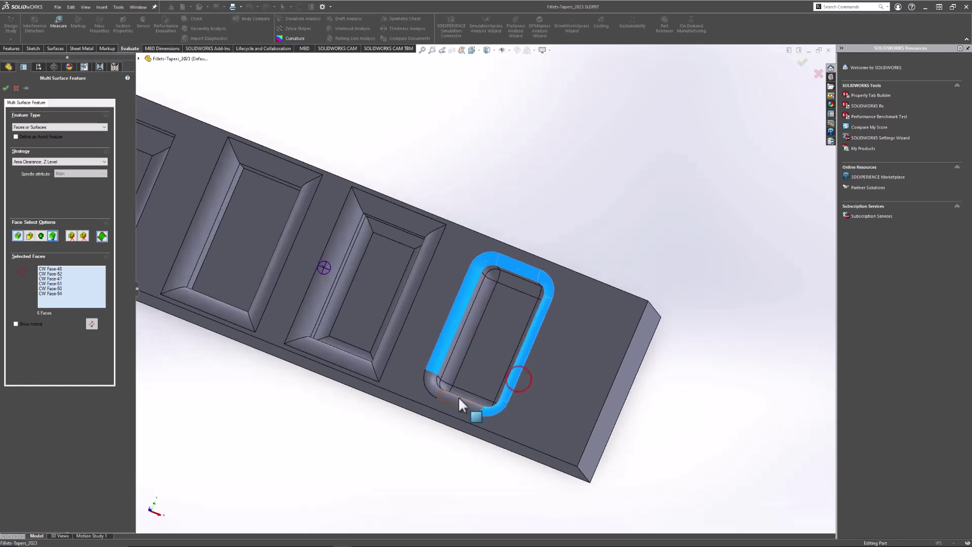
{"action": "scroll", "coordinate": [458, 392], "scroll_direction": "down", "scroll_amount": 3}
{"action": "left_click", "coordinate": [449, 370]}
{"action": "left_click", "coordinate": [413, 358]}
Add the fourth pocket's side wall, corner, bottom fillet and floor faces to the multi surface selection
{"action": "left_click", "coordinate": [425, 307]}
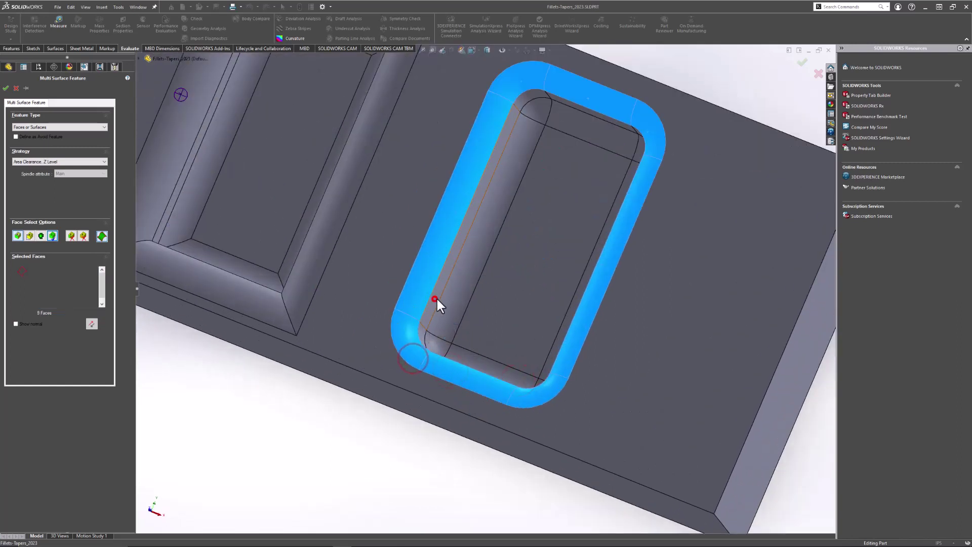
{"action": "left_click", "coordinate": [533, 103]}
{"action": "left_click", "coordinate": [538, 100]}
{"action": "left_click", "coordinate": [607, 137]}
{"action": "left_click", "coordinate": [578, 171]}
{"action": "middle_click_drag", "start_coordinate": [578, 171], "coordinate": [603, 101]}
{"action": "left_click", "coordinate": [652, 110]}
{"action": "left_click", "coordinate": [637, 146]}
{"action": "left_click", "coordinate": [634, 186]}
{"action": "left_click", "coordinate": [575, 200]}
{"action": "middle_click_drag", "start_coordinate": [575, 201], "coordinate": [581, 402]}
{"action": "scroll", "coordinate": [488, 326], "scroll_direction": "down", "scroll_amount": 3}
{"action": "left_click", "coordinate": [494, 304]}
{"action": "left_click", "coordinate": [493, 303]}
{"action": "left_click", "coordinate": [445, 315]}
{"action": "left_click", "coordinate": [580, 402]}
{"action": "left_click", "coordinate": [572, 375]}
{"action": "left_click", "coordinate": [655, 345]}
{"action": "scroll", "coordinate": [655, 345], "scroll_direction": "up", "scroll_amount": 3}
{"action": "middle_click_drag", "start_coordinate": [656, 346], "coordinate": [568, 113]}
{"action": "scroll", "coordinate": [507, 245], "scroll_direction": "up", "scroll_amount": 3}
{"action": "scroll", "coordinate": [466, 297], "scroll_direction": "down", "scroll_amount": 3}
{"action": "middle_click_drag", "start_coordinate": [466, 297], "coordinate": [434, 234]}
{"action": "scroll", "coordinate": [434, 236], "scroll_direction": "down", "scroll_amount": 2}
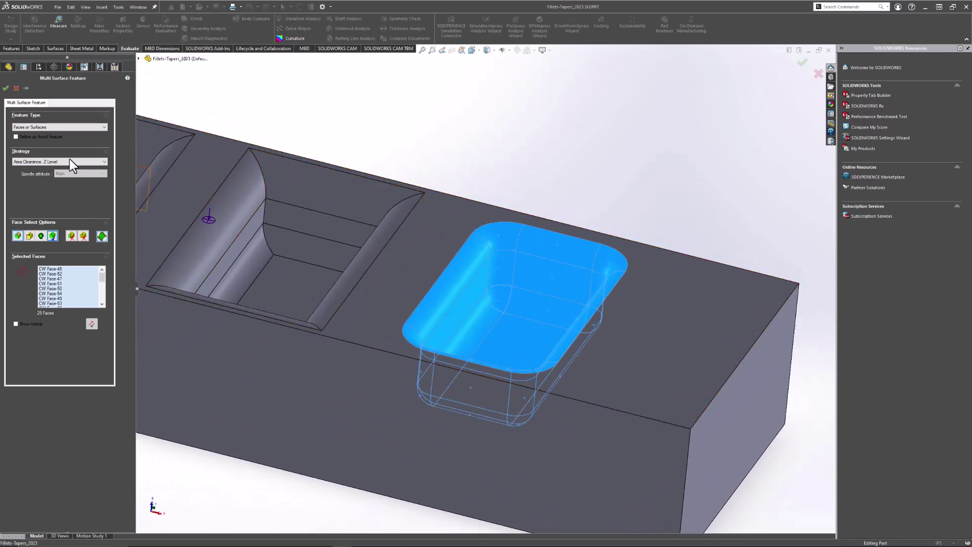
Set the strategy to Area Clearance-Z Level-Fillet 4, review its matching operations, and create the multi surface feature
{"action": "left_click", "coordinate": [43, 162]}
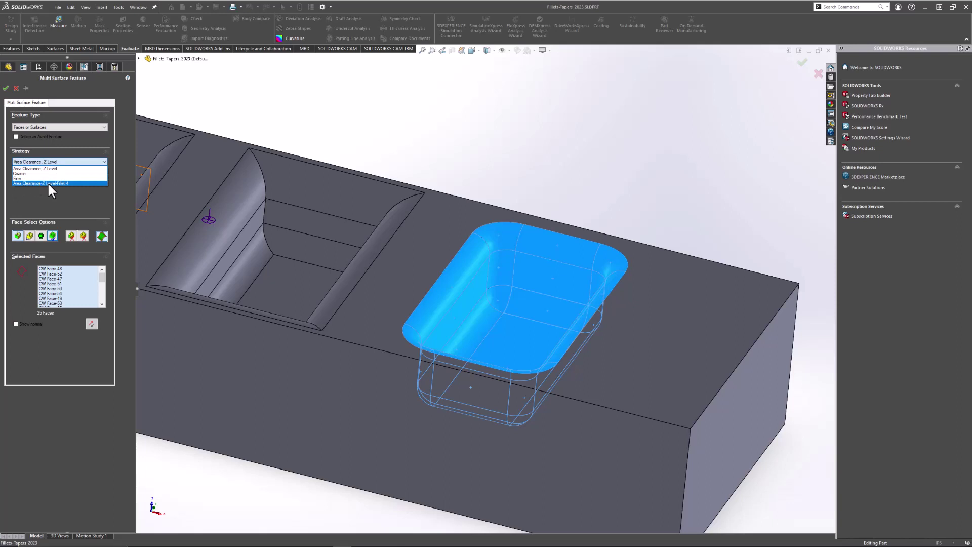
{"action": "left_click", "coordinate": [48, 181]}
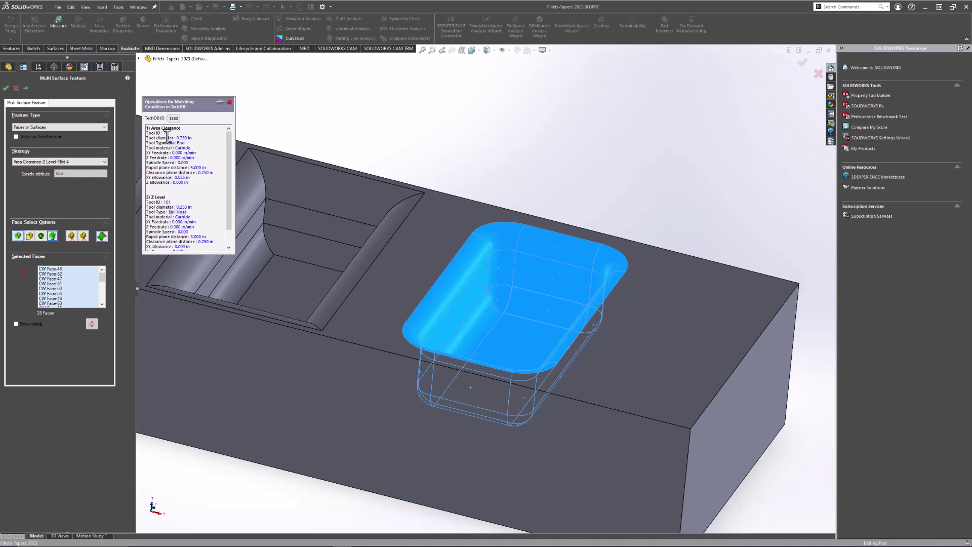
{"action": "scroll", "coordinate": [173, 186], "scroll_direction": "down", "scroll_amount": 1}
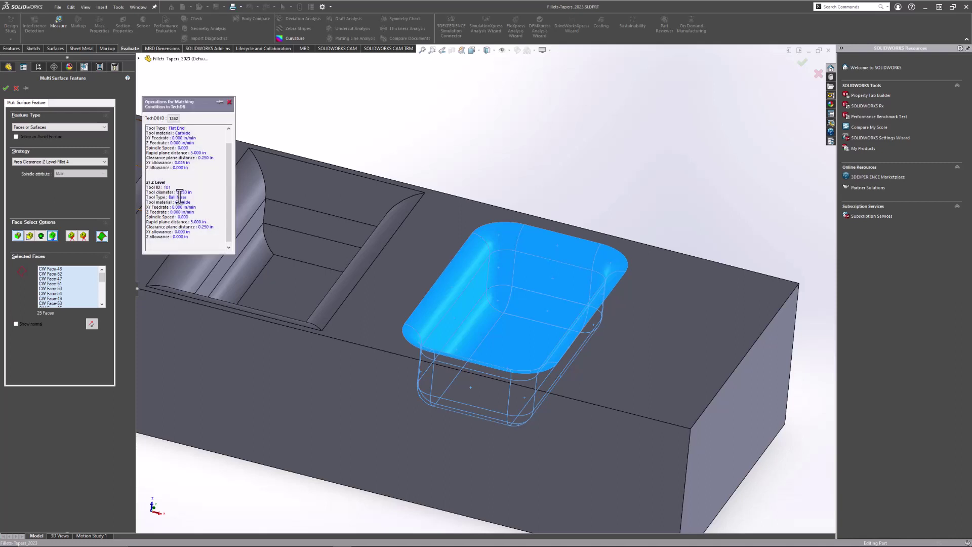
{"action": "left_click", "coordinate": [6, 88]}
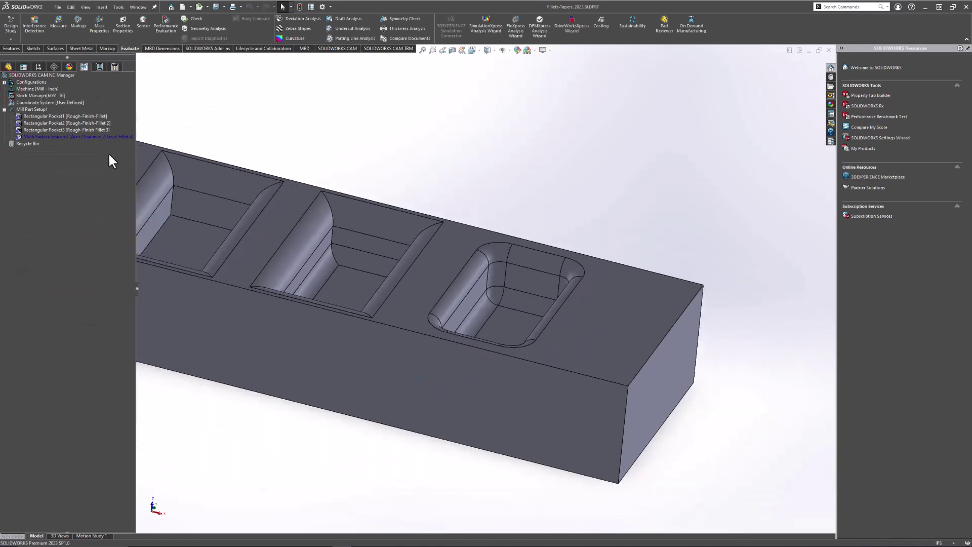
Check the multi surface feature's highlighted faces on the fourth pocket and generate its operation plan
{"action": "left_click", "coordinate": [37, 136]}
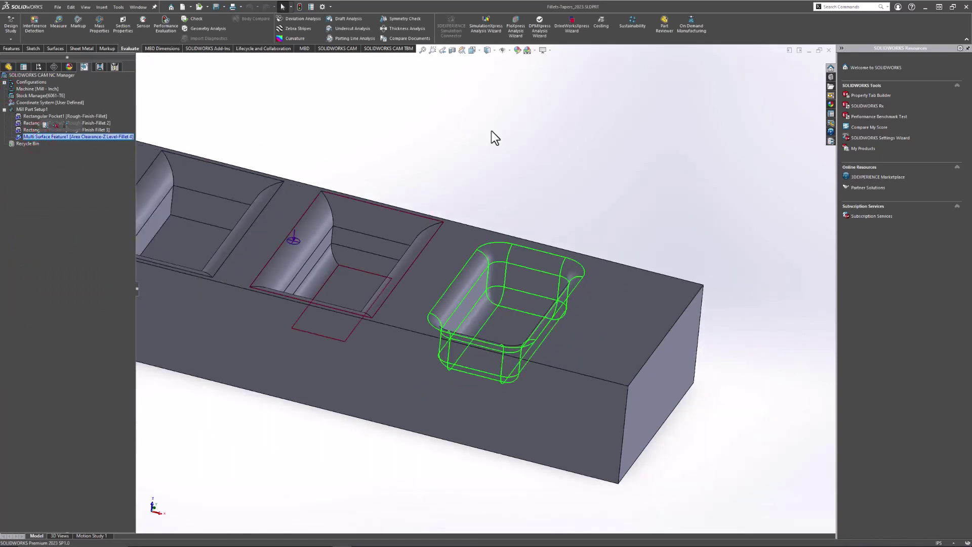
{"action": "mouse_move", "coordinate": [593, 182]}
{"action": "middle_mouse_down"}
{"action": "mouse_move", "coordinate": [618, 226]}
{"action": "mouse_move", "coordinate": [582, 169]}
{"action": "mouse_move", "coordinate": [578, 180]}
{"action": "middle_mouse_up"}
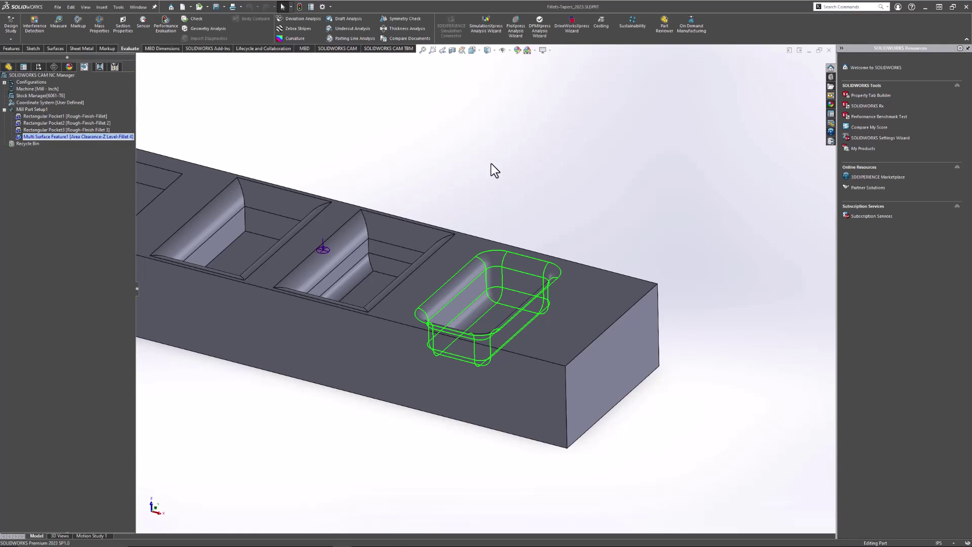
{"action": "middle_click_drag", "start_coordinate": [449, 209], "coordinate": [459, 235], "text": "ctrl"}
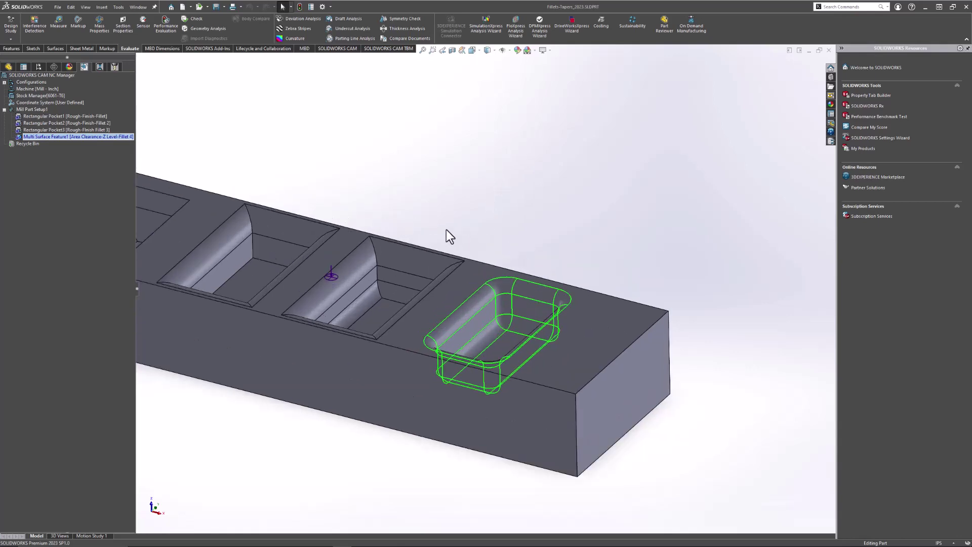
{"action": "right_click", "coordinate": [49, 144]}
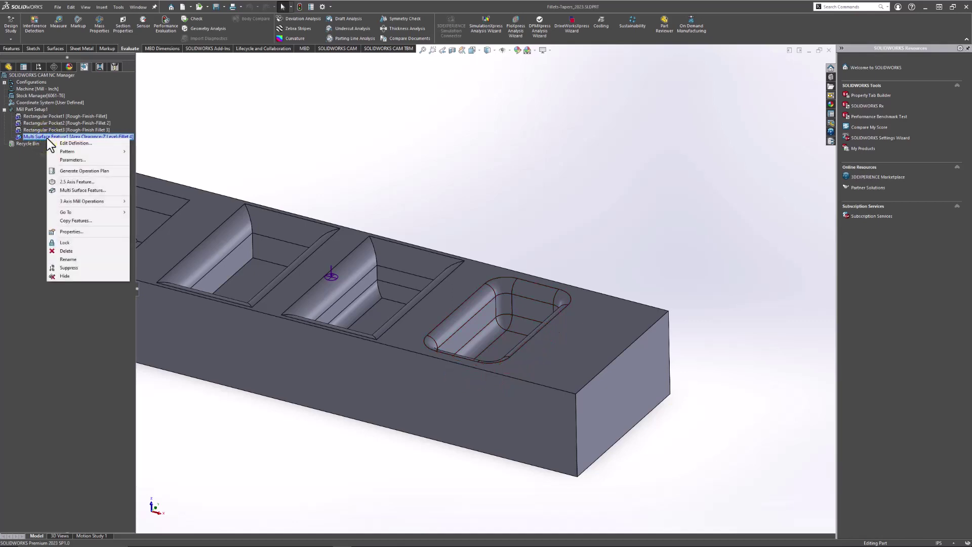
{"action": "left_click", "coordinate": [75, 172]}
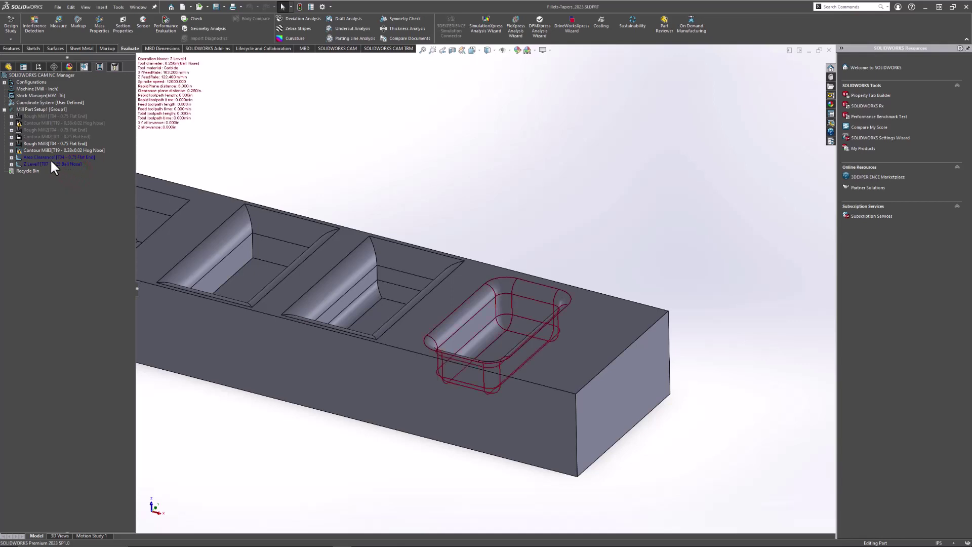
Suppress the third pocket's Rough Mill and Contour Mill operations
{"action": "left_click", "coordinate": [41, 143]}
{"action": "left_click", "coordinate": [38, 150], "text": "shift"}
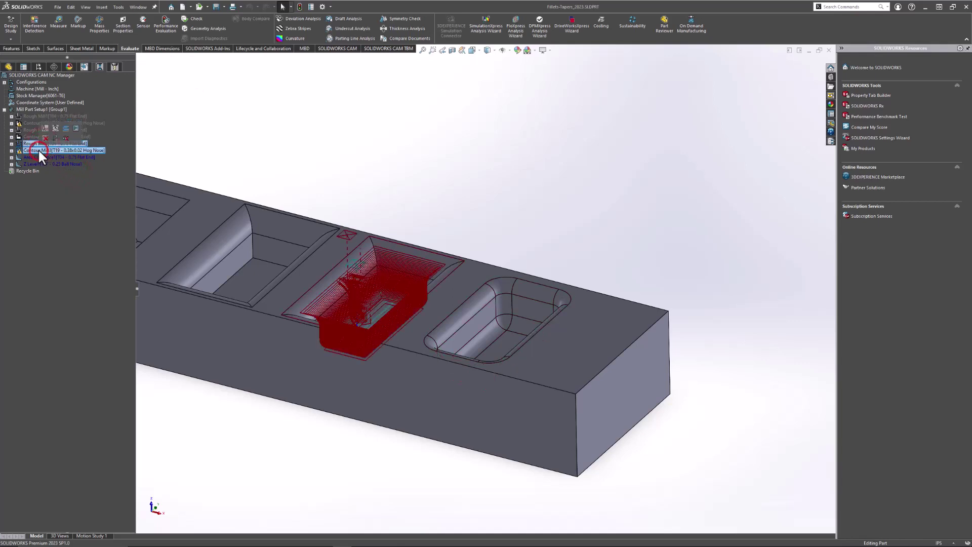
{"action": "right_click", "coordinate": [38, 149]}
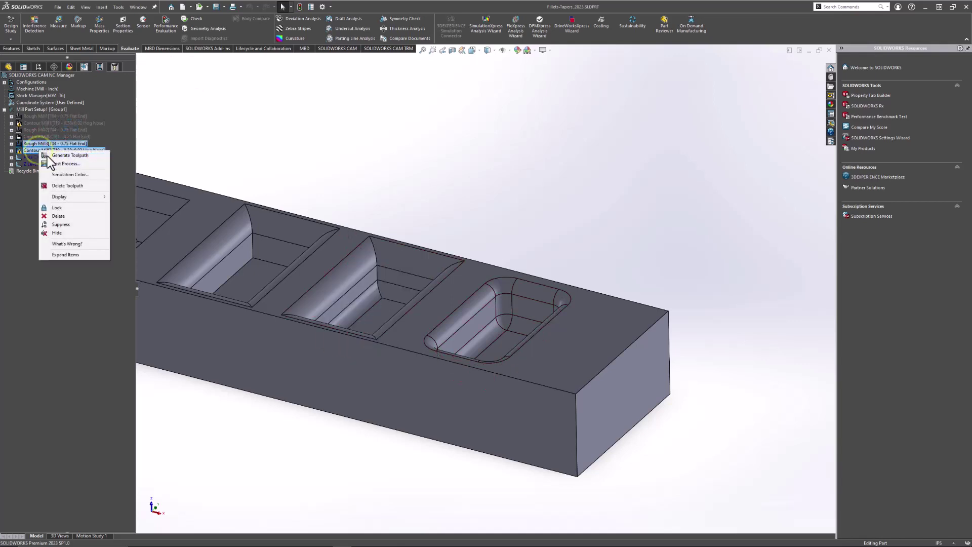
{"action": "left_click", "coordinate": [66, 225]}
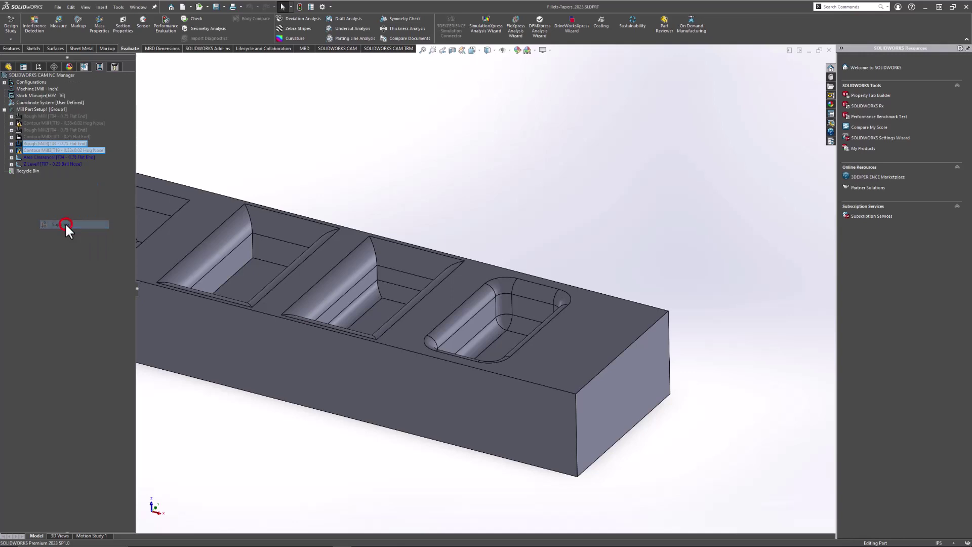
Generate the toolpaths for the fourth pocket's Area Clearance and Z Level operations and inspect them across the part
{"action": "left_click", "coordinate": [42, 157]}
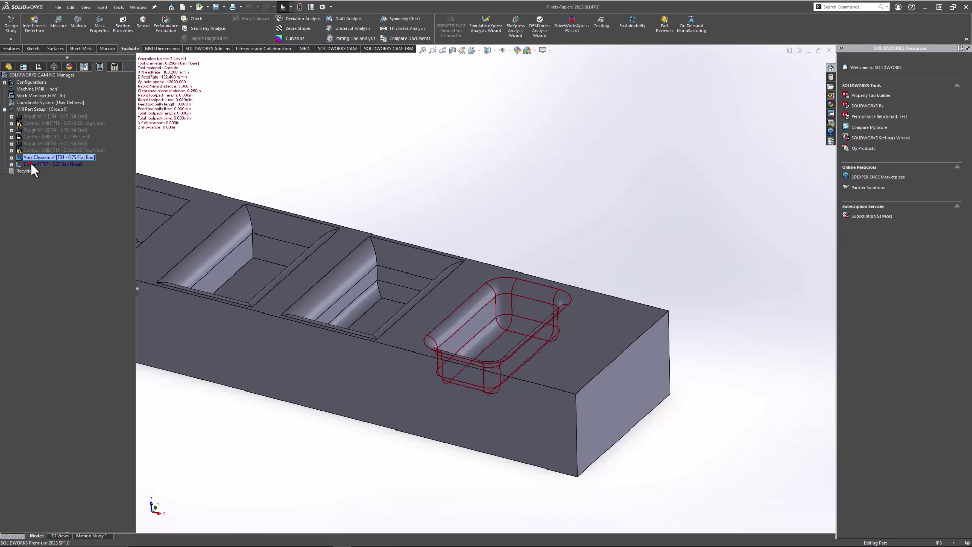
{"action": "left_click", "coordinate": [31, 164]}
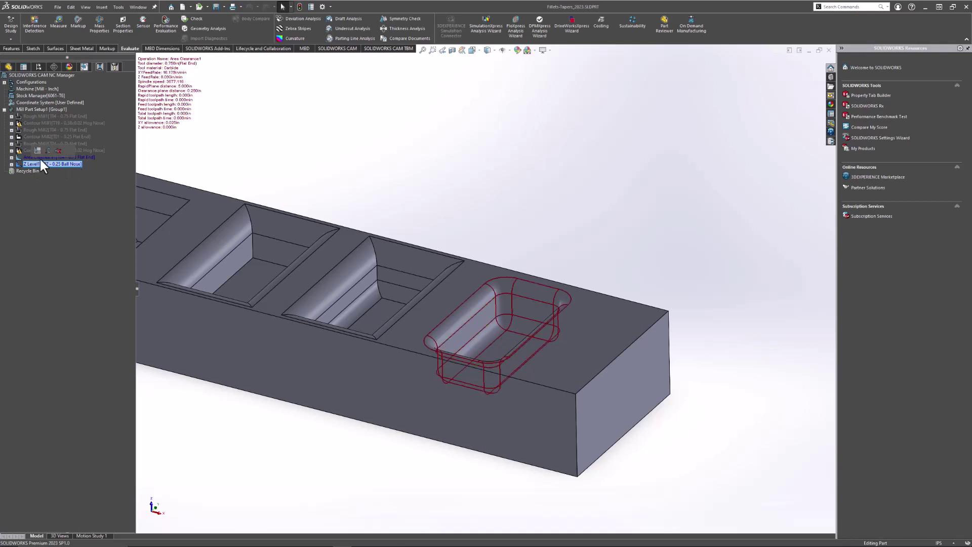
{"action": "left_click", "coordinate": [24, 155], "text": "ctrl"}
{"action": "right_click", "coordinate": [34, 160]}
{"action": "left_click", "coordinate": [48, 166]}
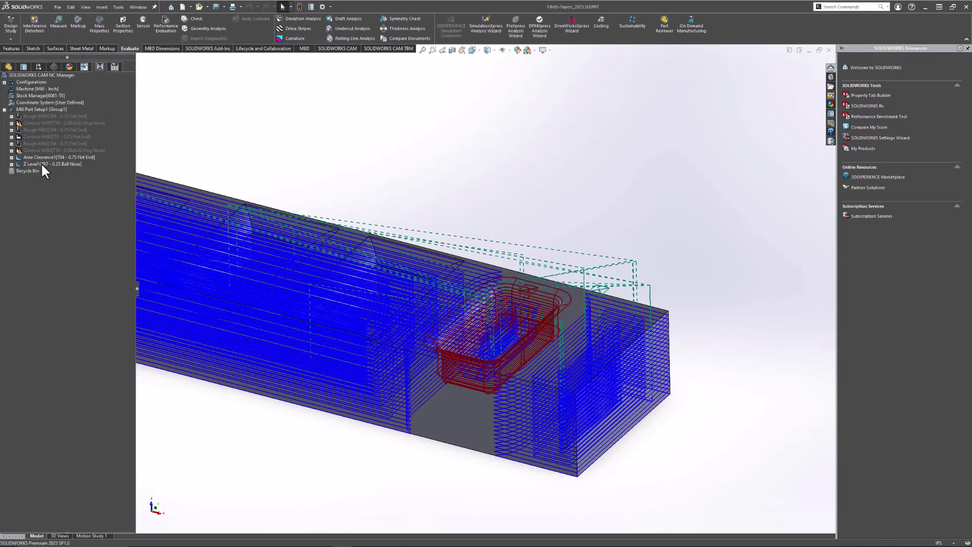
{"action": "double_click", "coordinate": [484, 153]}
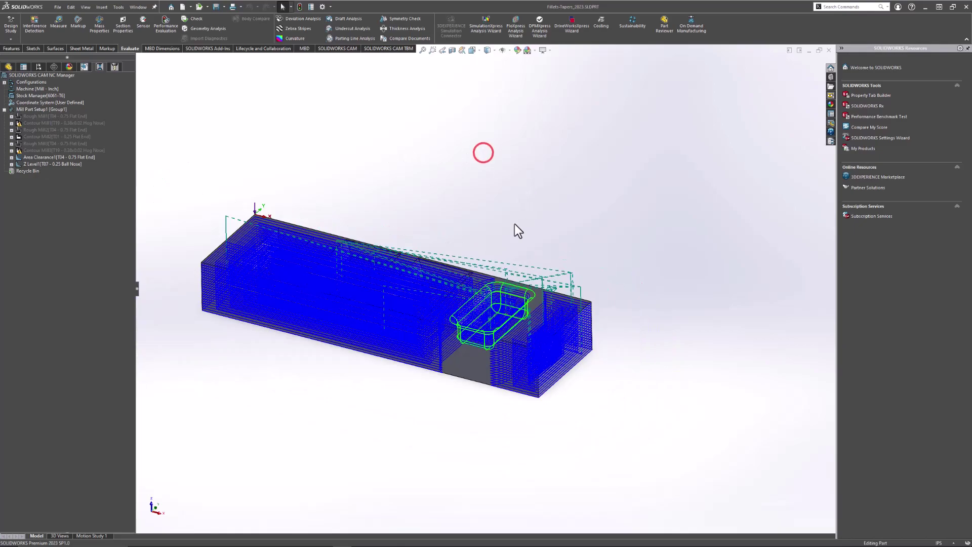
{"action": "scroll", "coordinate": [552, 260], "scroll_direction": "down", "scroll_amount": 3}
{"action": "scroll", "coordinate": [557, 261], "scroll_direction": "up", "scroll_amount": 2}
{"action": "scroll", "coordinate": [564, 264], "scroll_direction": "down", "scroll_amount": 2}
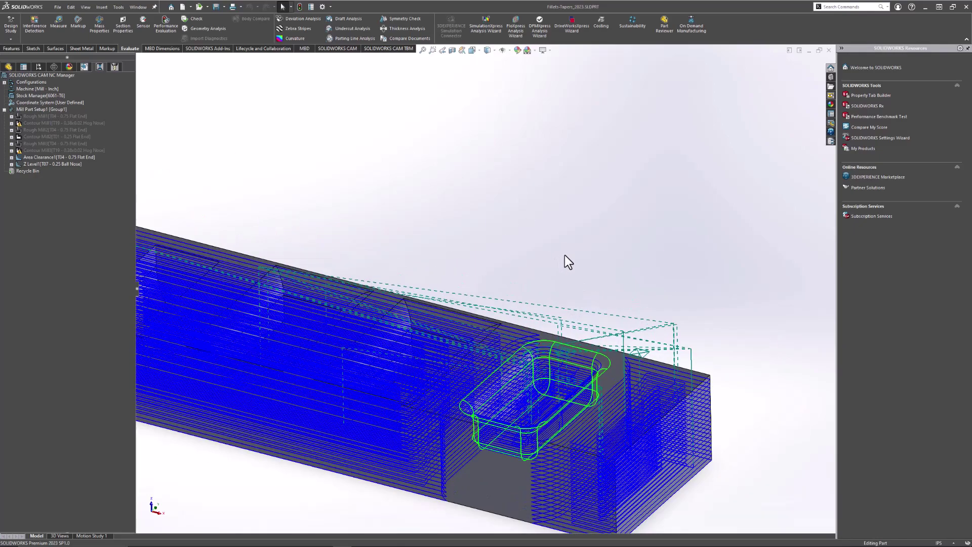
{"action": "mouse_move", "coordinate": [554, 250]}
{"action": "middle_mouse_down"}
{"action": "mouse_move", "coordinate": [590, 227]}
{"action": "mouse_move", "coordinate": [568, 235]}
{"action": "mouse_move", "coordinate": [562, 268]}
{"action": "mouse_move", "coordinate": [580, 250]}
{"action": "mouse_move", "coordinate": [549, 226]}
{"action": "mouse_move", "coordinate": [577, 234]}
{"action": "mouse_move", "coordinate": [568, 263]}
{"action": "mouse_move", "coordinate": [567, 244]}
{"action": "middle_mouse_up"}
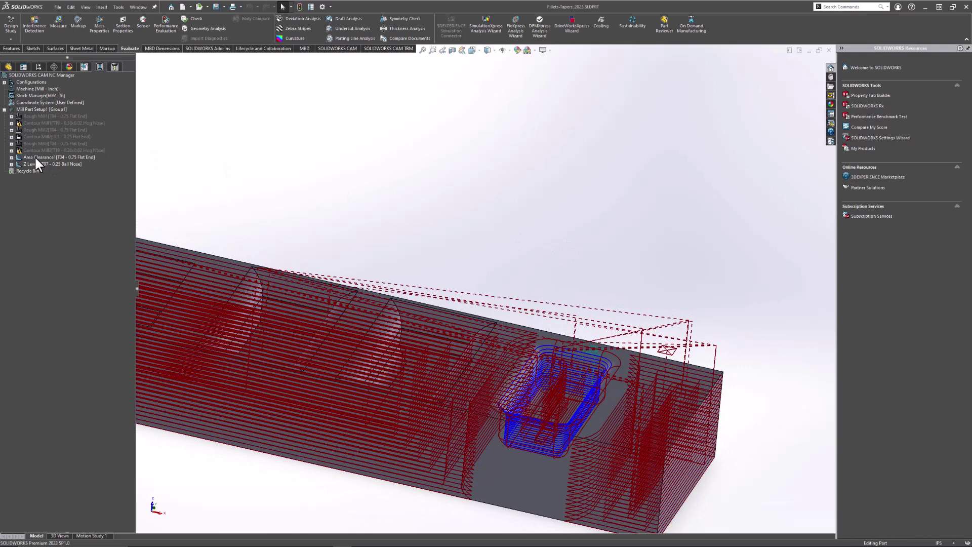
Add a user-defined contain area to the Area Clearance operation, using the loop of the fourth pocket's top edge
{"action": "right_click", "coordinate": [35, 157]}
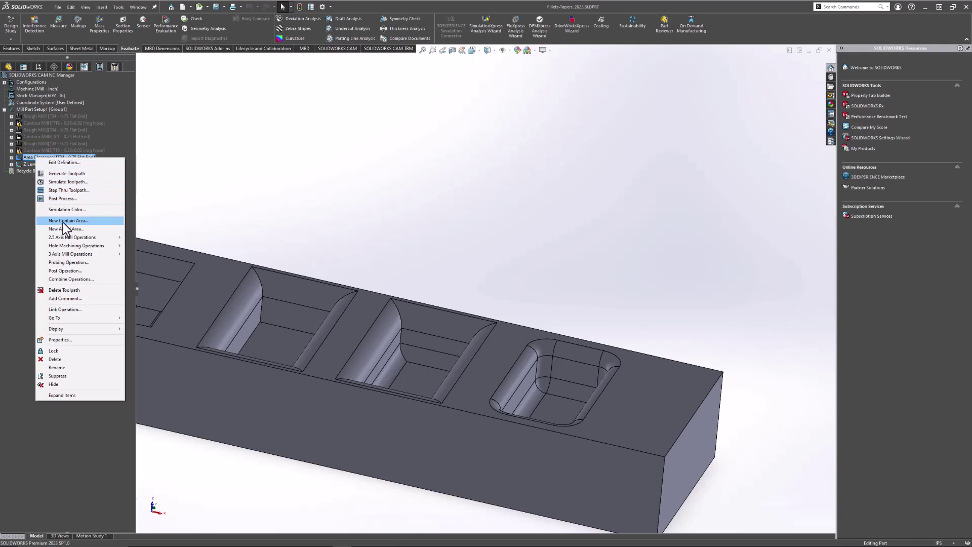
{"action": "left_click", "coordinate": [69, 165]}
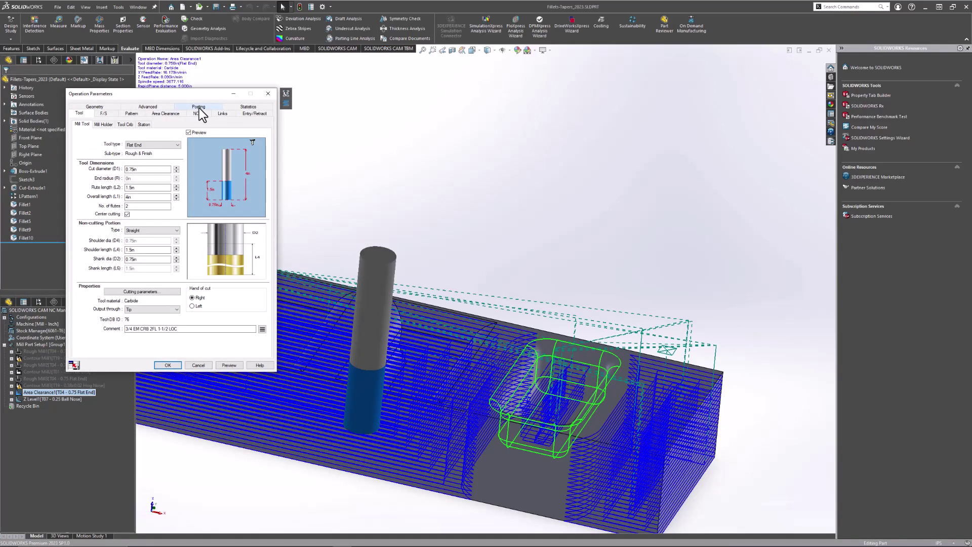
{"action": "left_click", "coordinate": [95, 107]}
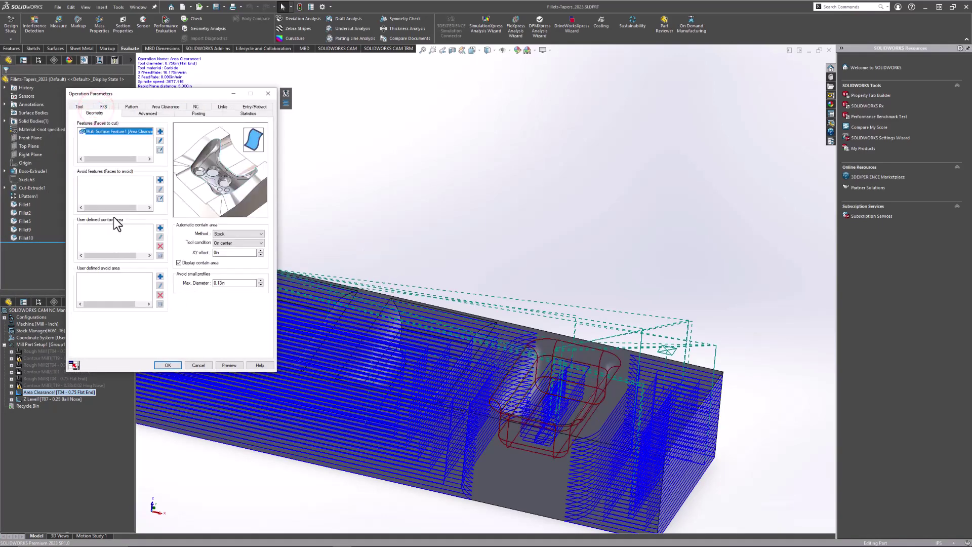
{"action": "left_click", "coordinate": [160, 228]}
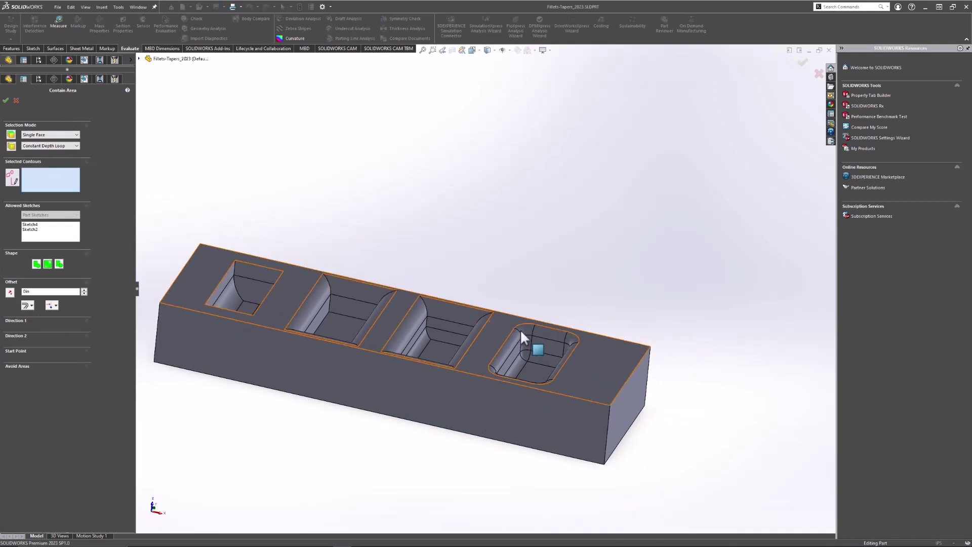
{"action": "scroll", "coordinate": [521, 341], "scroll_direction": "up", "scroll_amount": 3}
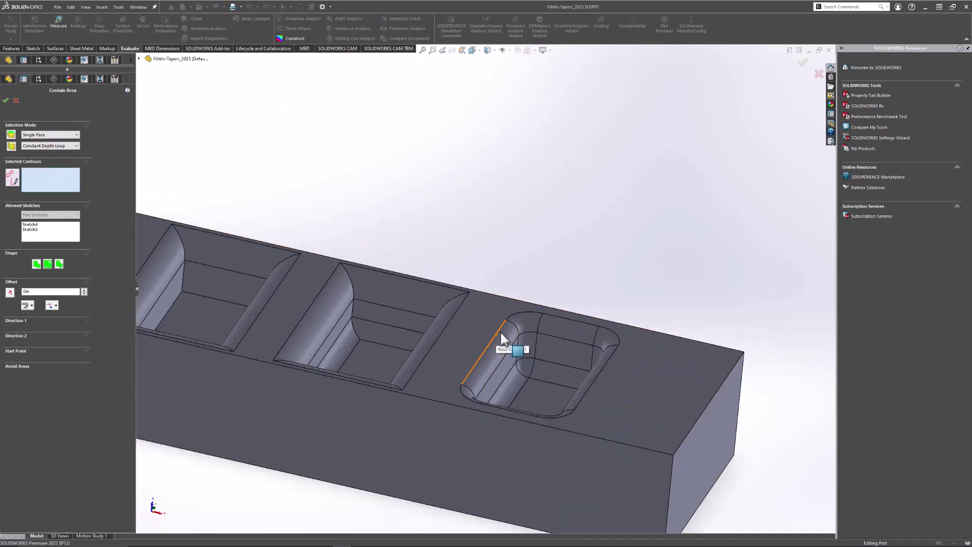
{"action": "scroll", "coordinate": [526, 332], "scroll_direction": "down", "scroll_amount": 3}
{"action": "scroll", "coordinate": [541, 333], "scroll_direction": "up", "scroll_amount": 4}
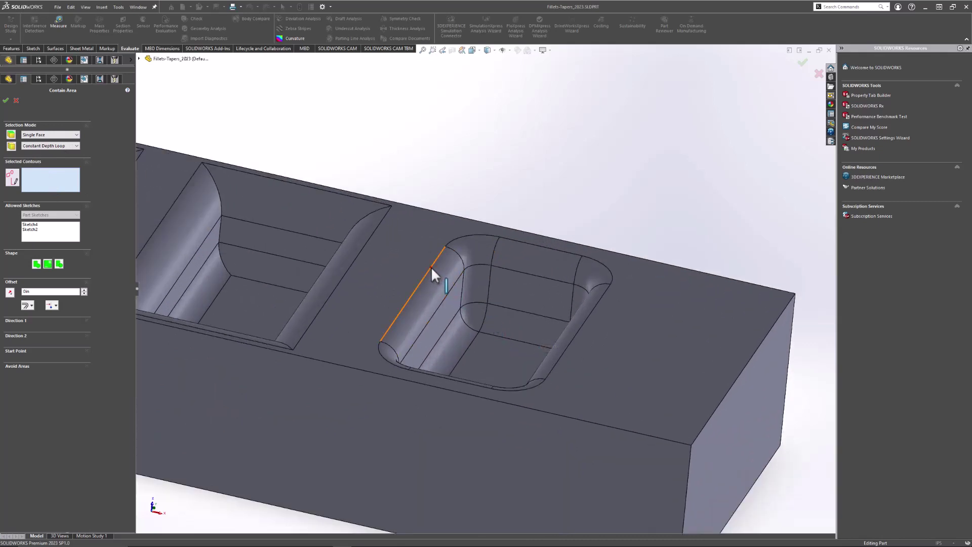
{"action": "left_click", "coordinate": [434, 271]}
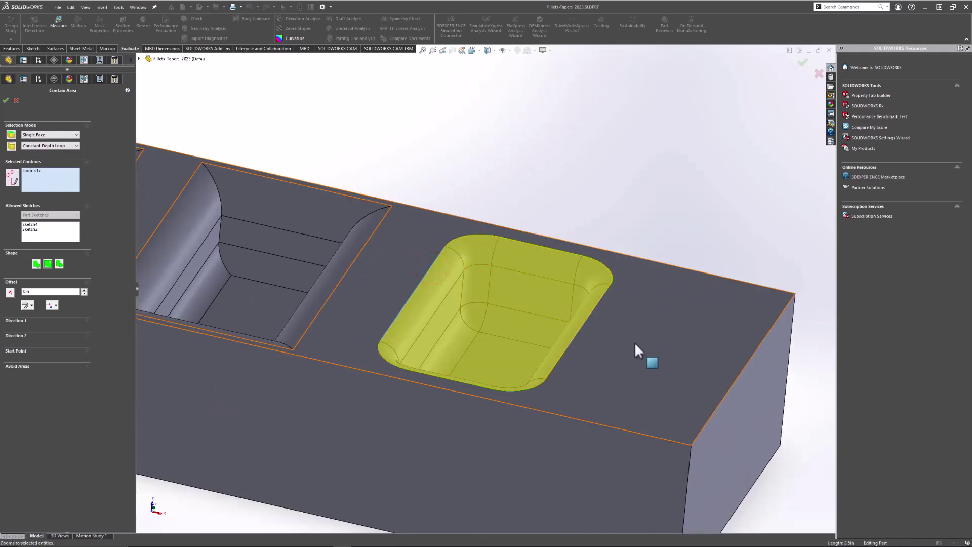
{"action": "scroll", "coordinate": [439, 239], "scroll_direction": "up", "scroll_amount": 2}
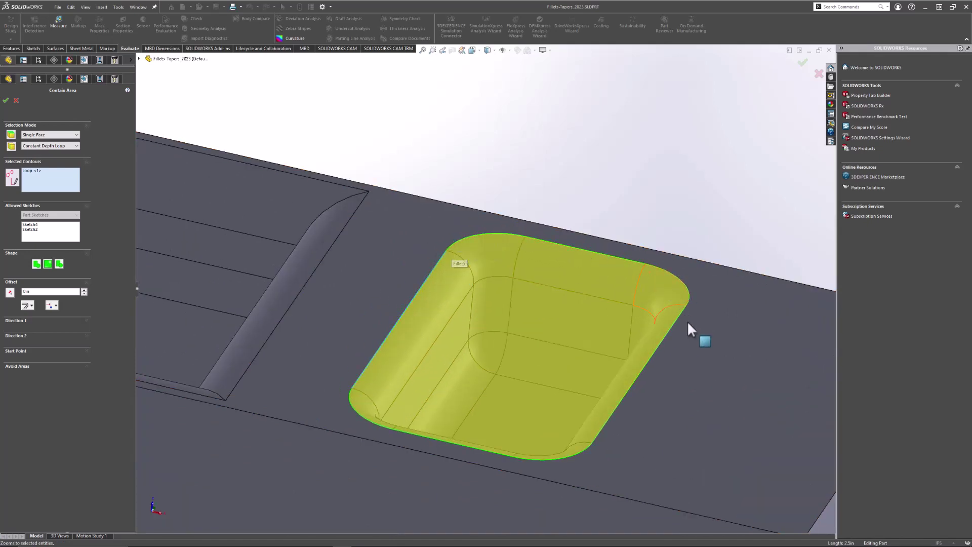
{"action": "scroll", "coordinate": [559, 188], "scroll_direction": "down", "scroll_amount": 3}
{"action": "scroll", "coordinate": [400, 185], "scroll_direction": "up", "scroll_amount": 1}
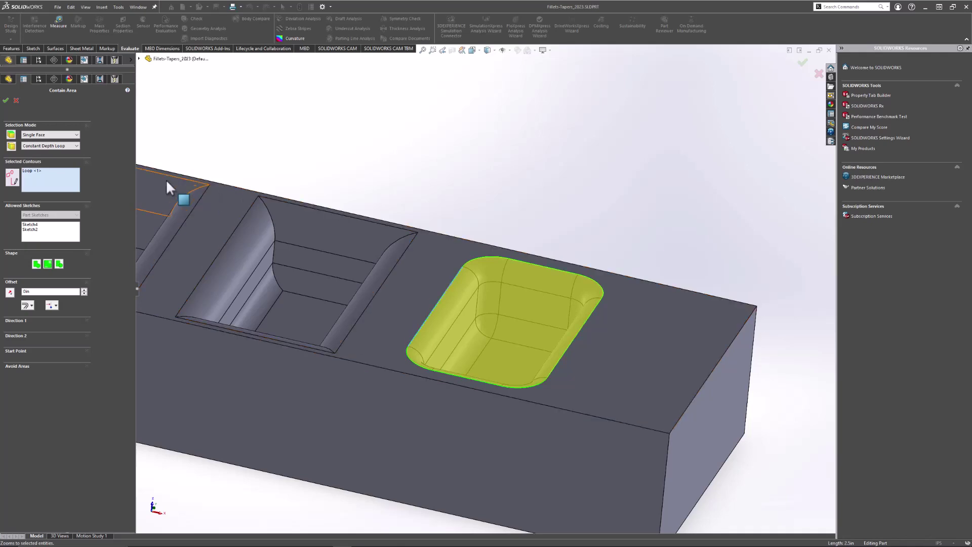
{"action": "left_click", "coordinate": [5, 100]}
Preview the contained Area Clearance toolpath, then accept the operation parameters and regenerate the toolpath
{"action": "left_click", "coordinate": [229, 367]}
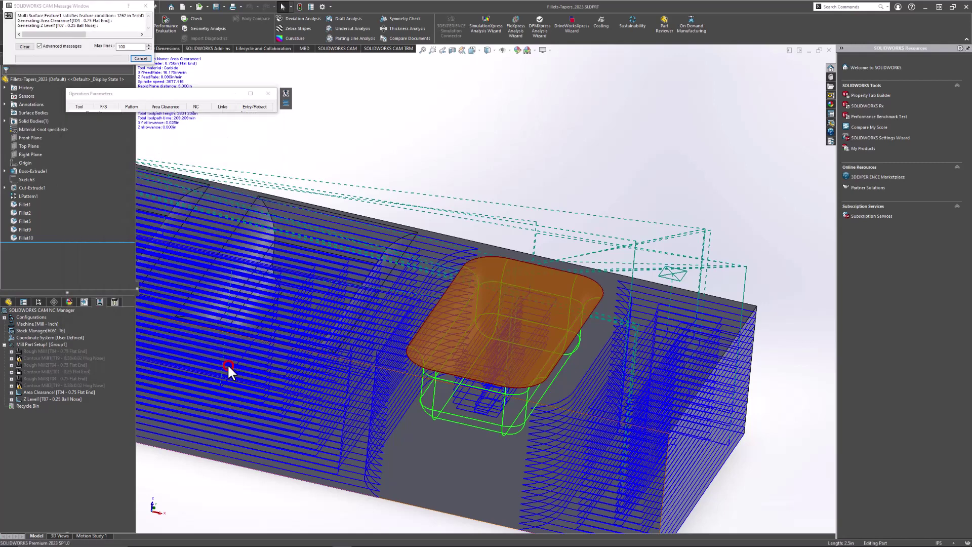
{"action": "middle_click_drag", "start_coordinate": [521, 310], "coordinate": [466, 313]}
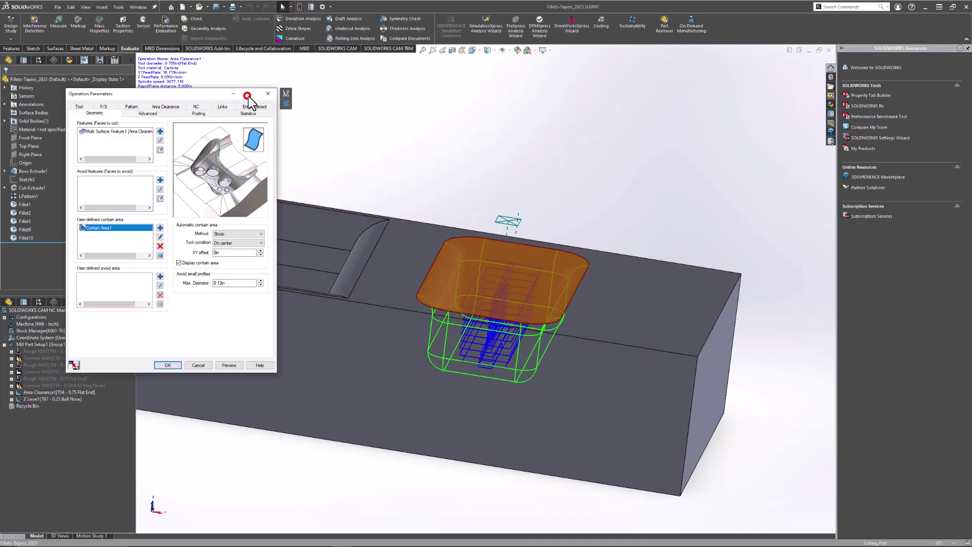
{"action": "left_click", "coordinate": [171, 364]}
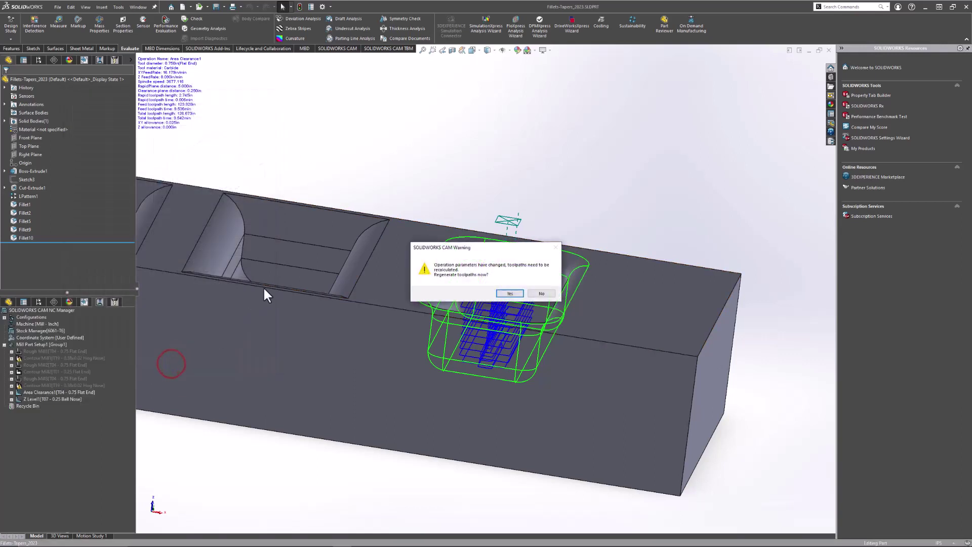
{"action": "left_click", "coordinate": [513, 290]}
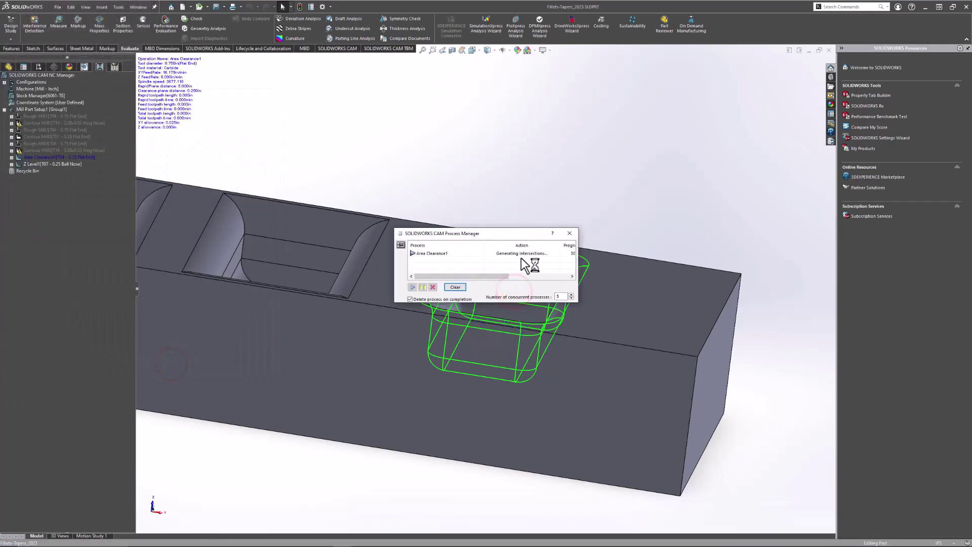
Copy the contain area from the Area Clearance operation to Z Level and regenerate the toolpaths for Mill Part Setup1
{"action": "left_click", "coordinate": [11, 164]}
{"action": "left_click", "coordinate": [11, 157]}
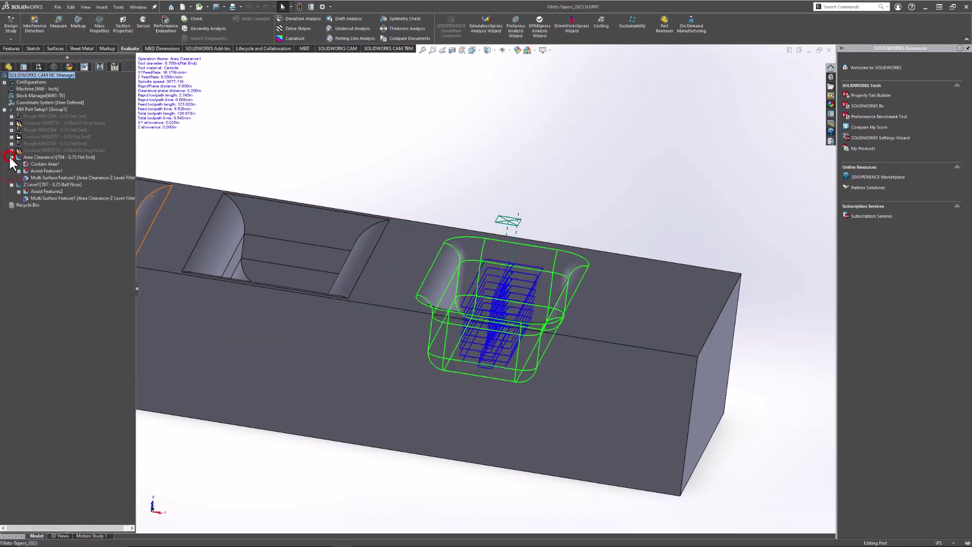
{"action": "left_click", "coordinate": [38, 163]}
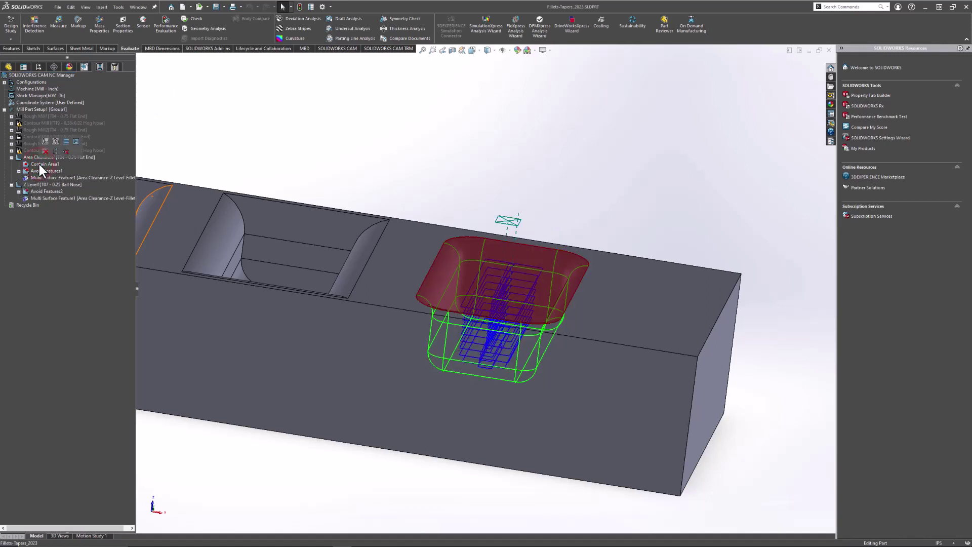
{"action": "left_click_drag", "start_coordinate": [38, 172], "coordinate": [43, 183]}
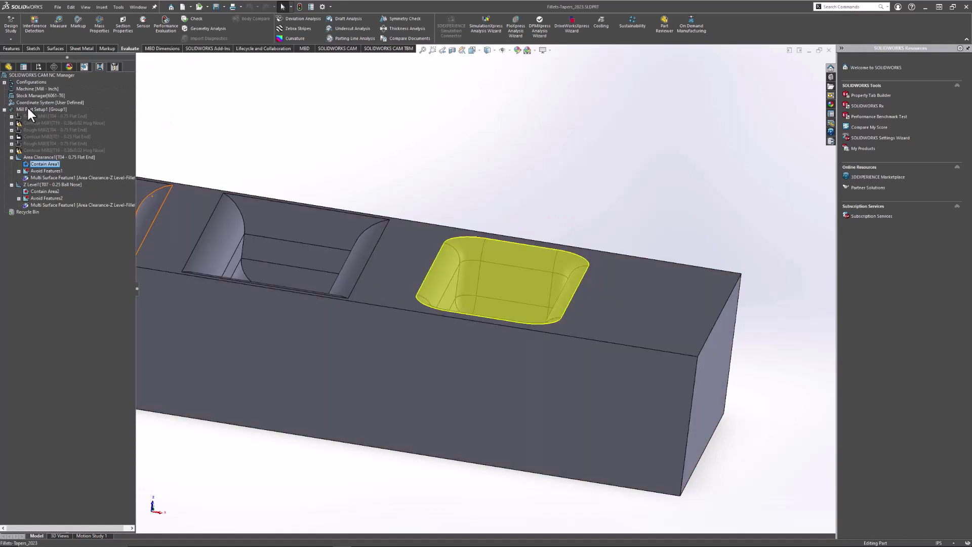
{"action": "right_click", "coordinate": [28, 108]}
{"action": "left_click", "coordinate": [43, 124]}
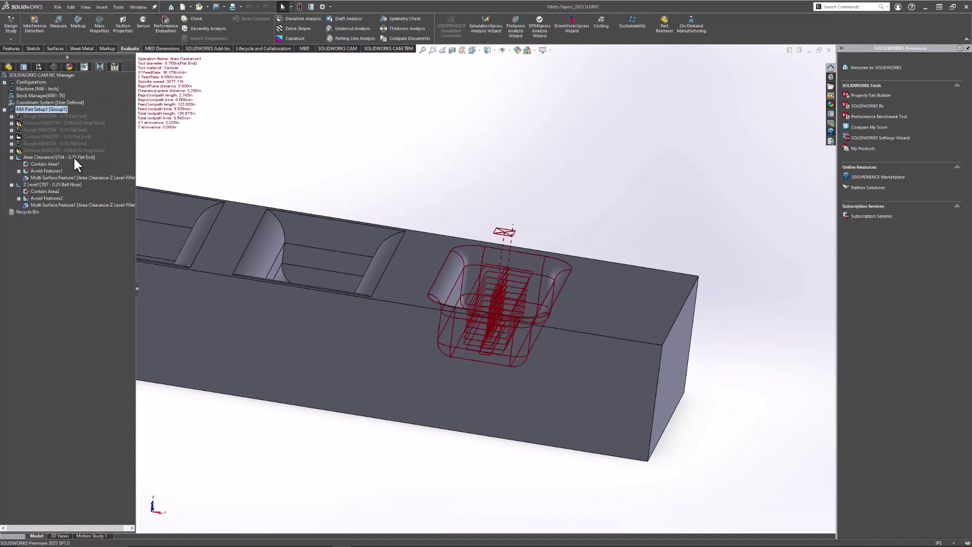
Examine the Area Clearance and Z Level toolpaths inside the fourth pocket
{"action": "mouse_move", "coordinate": [52, 181]}
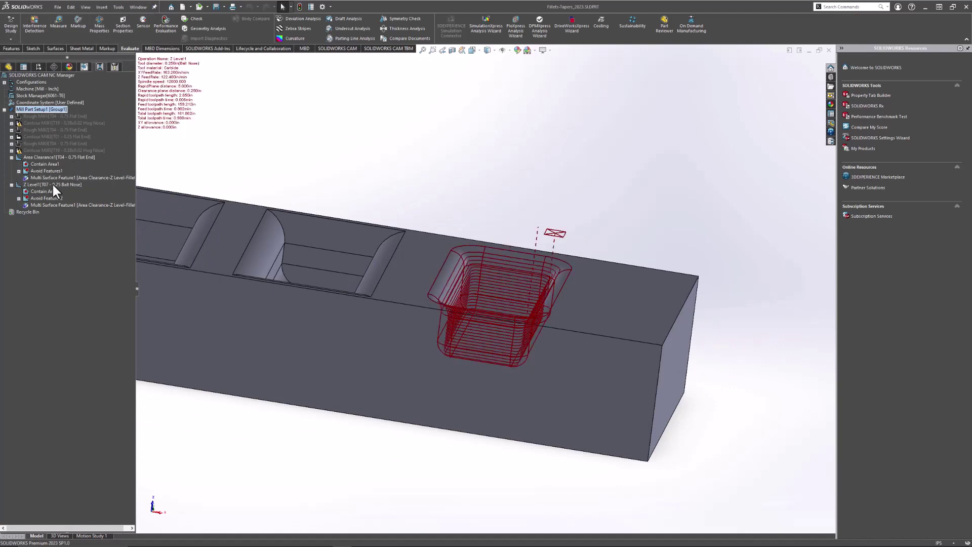
{"action": "mouse_move", "coordinate": [46, 156]}
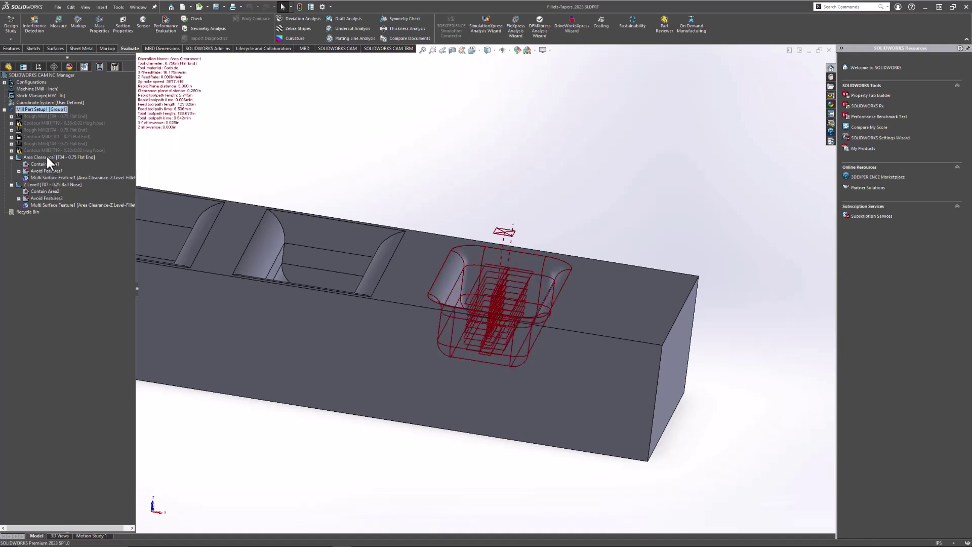
{"action": "middle_click_drag", "start_coordinate": [400, 162], "coordinate": [415, 184]}
{"action": "scroll", "coordinate": [417, 188], "scroll_direction": "up", "scroll_amount": 2}
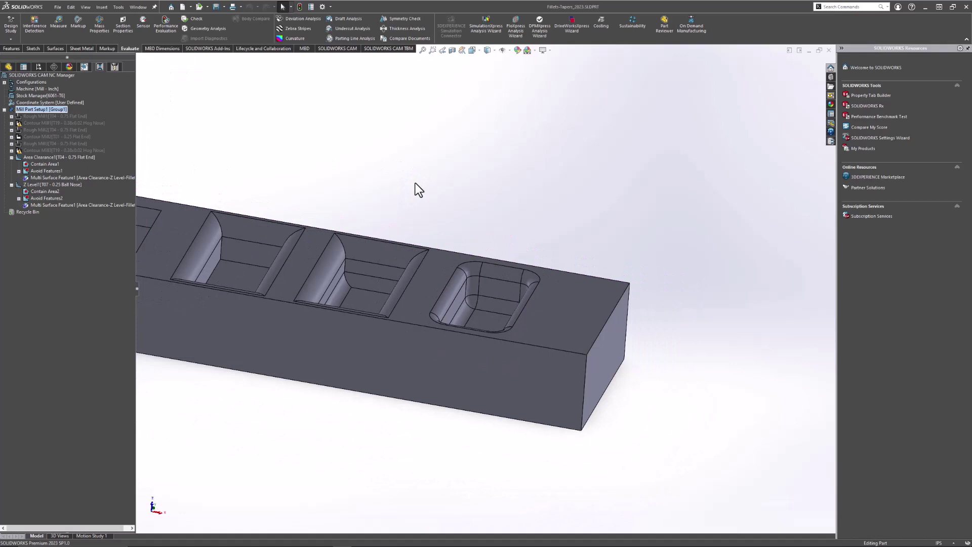
{"action": "scroll", "coordinate": [416, 184], "scroll_direction": "down", "scroll_amount": 2}
{"action": "scroll", "coordinate": [580, 302], "scroll_direction": "up", "scroll_amount": 2}
{"action": "scroll", "coordinate": [521, 357], "scroll_direction": "down", "scroll_amount": 3}
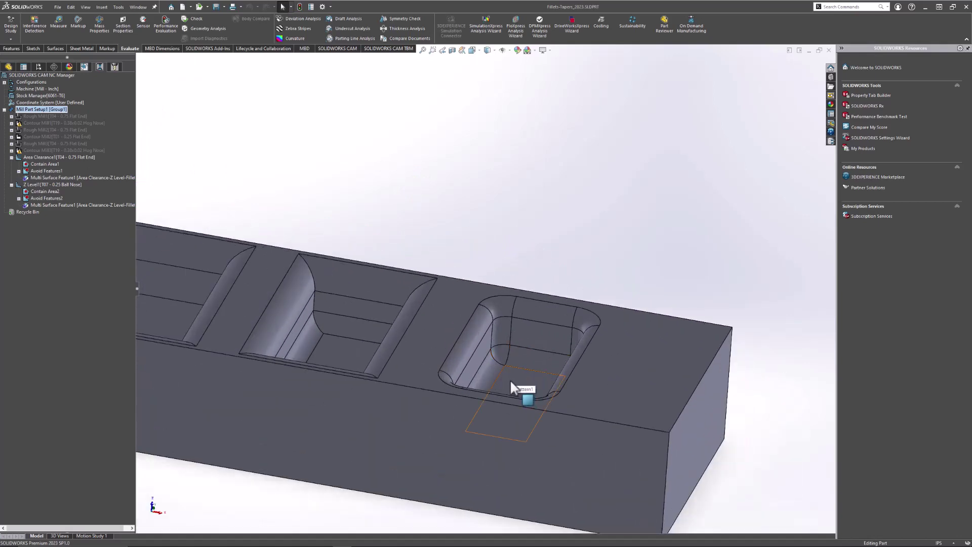
{"action": "mouse_move", "coordinate": [511, 380]}
{"action": "middle_mouse_down"}
{"action": "mouse_move", "coordinate": [501, 379]}
{"action": "mouse_move", "coordinate": [505, 365]}
{"action": "middle_mouse_up"}
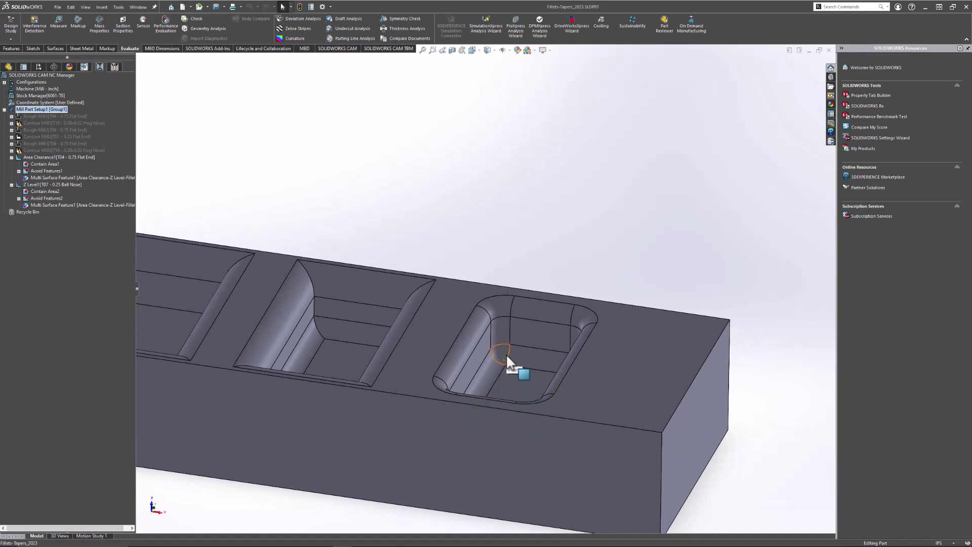
Review the Area Clearance operation's pattern, advanced, links and geometry parameters, then leave them without applying changes
{"action": "right_click", "coordinate": [32, 157]}
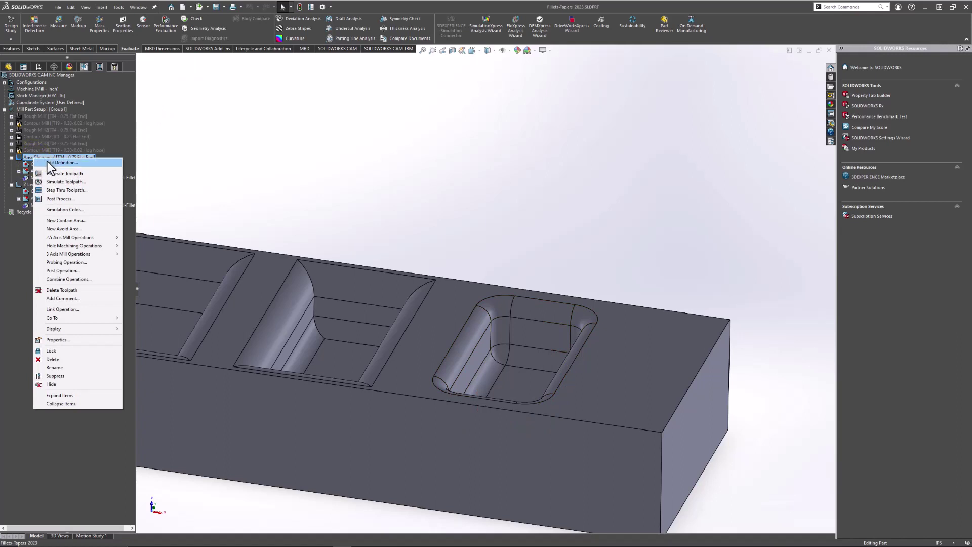
{"action": "left_click", "coordinate": [48, 161]}
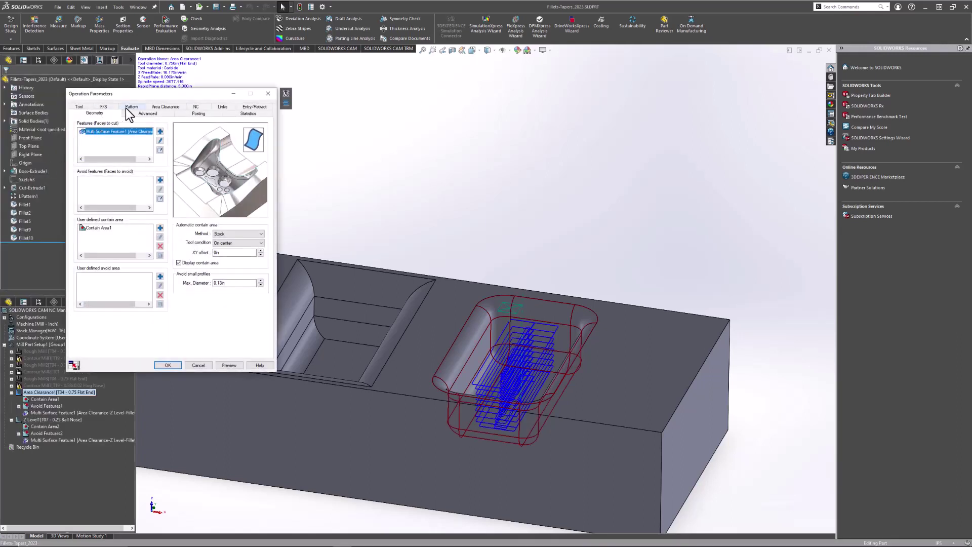
{"action": "left_click", "coordinate": [126, 107]}
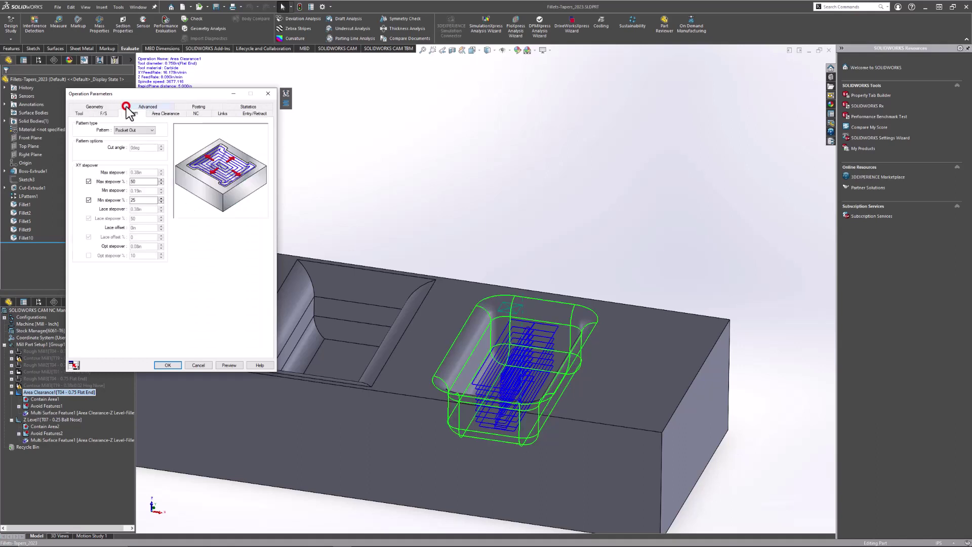
{"action": "left_click", "coordinate": [129, 127]}
{"action": "left_click", "coordinate": [122, 145]}
{"action": "left_click", "coordinate": [149, 106]}
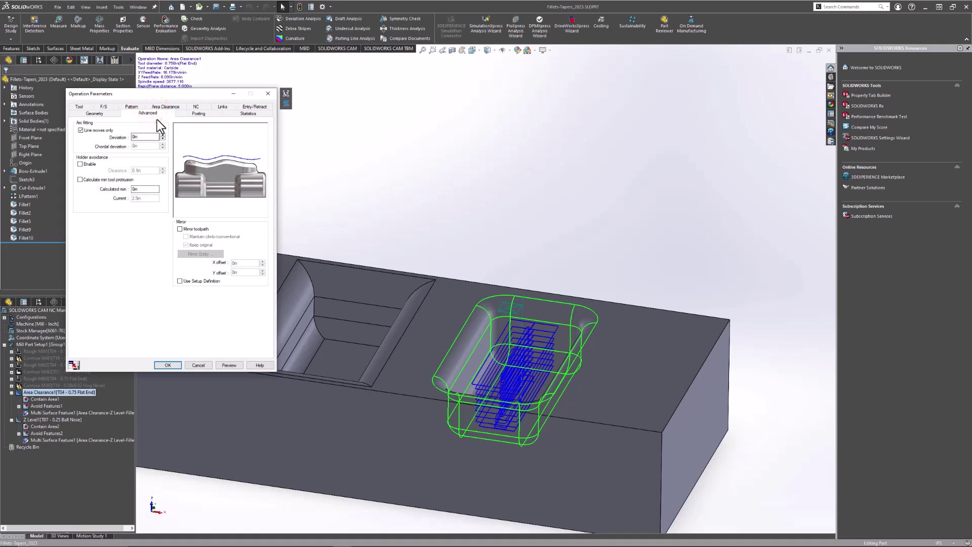
{"action": "left_click", "coordinate": [217, 107]}
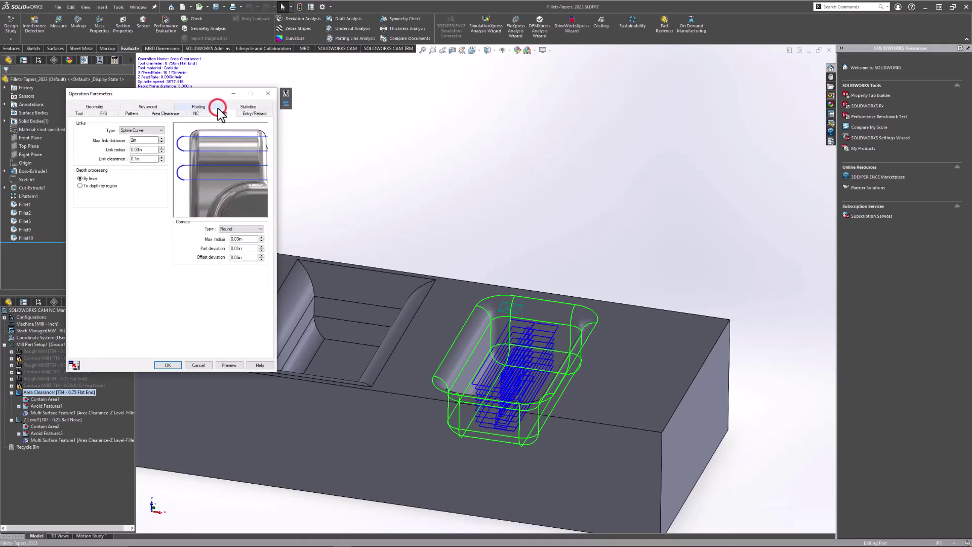
{"action": "left_click", "coordinate": [95, 108]}
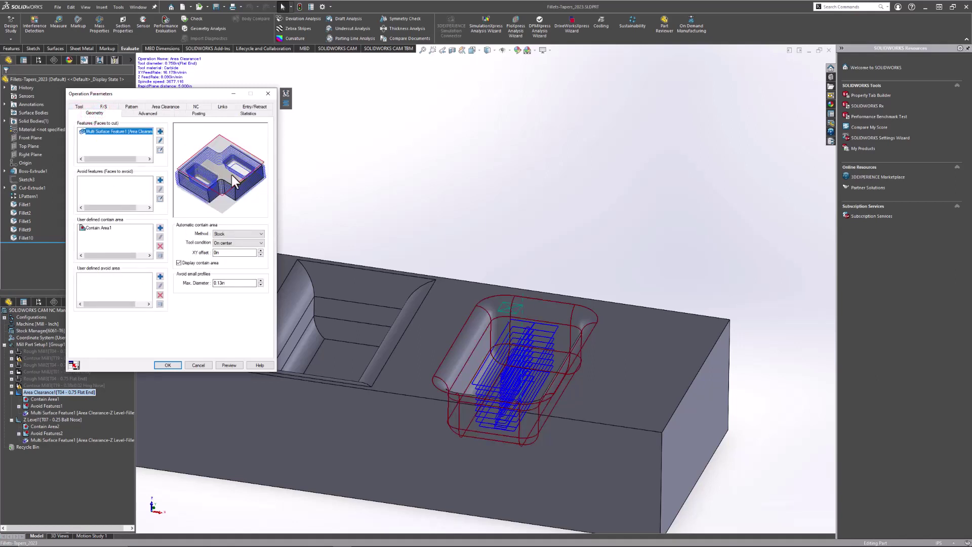
{"action": "left_click", "coordinate": [198, 365]}
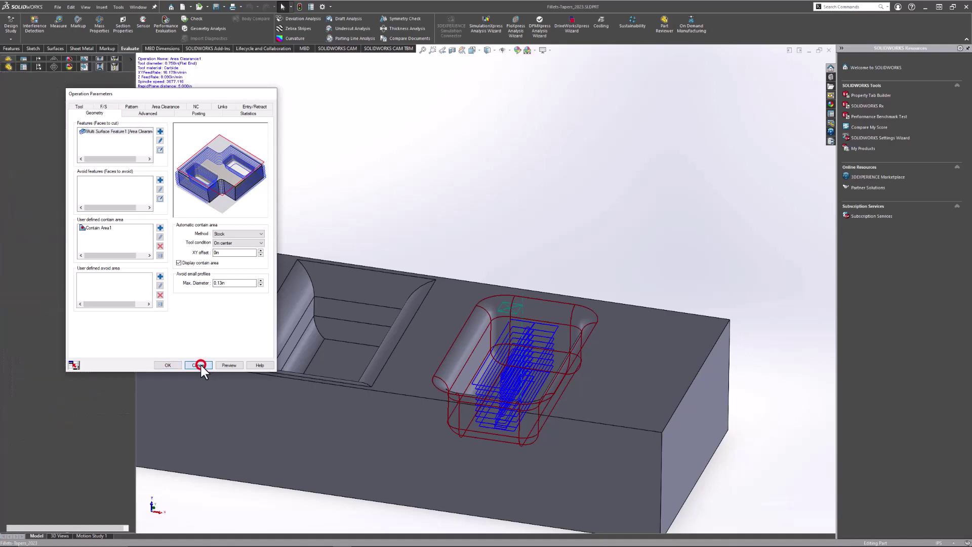
Display the Z Level toolpath on the fourth pocket and collapse the Area Clearance and Z Level operation entries
{"action": "left_click", "coordinate": [63, 184]}
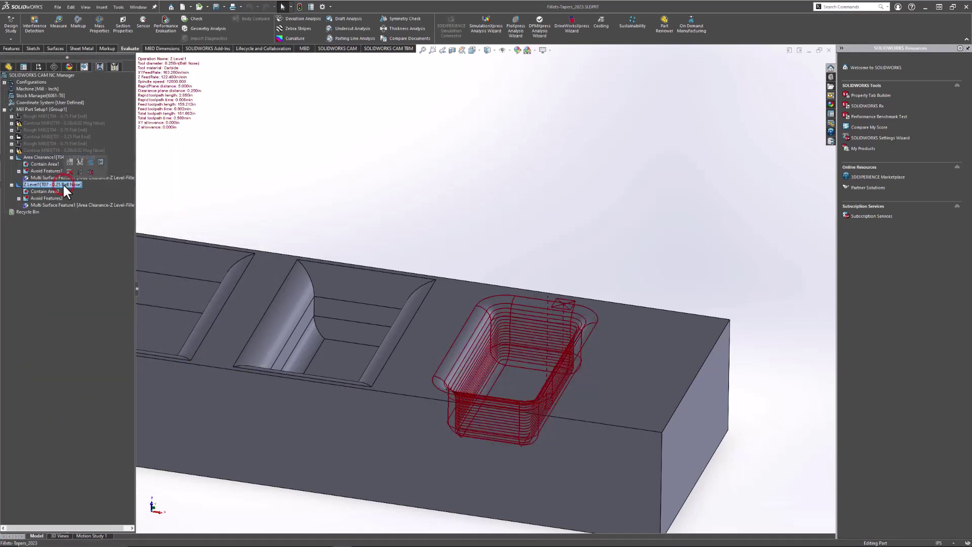
{"action": "left_click", "coordinate": [11, 157]}
{"action": "left_click", "coordinate": [11, 164]}
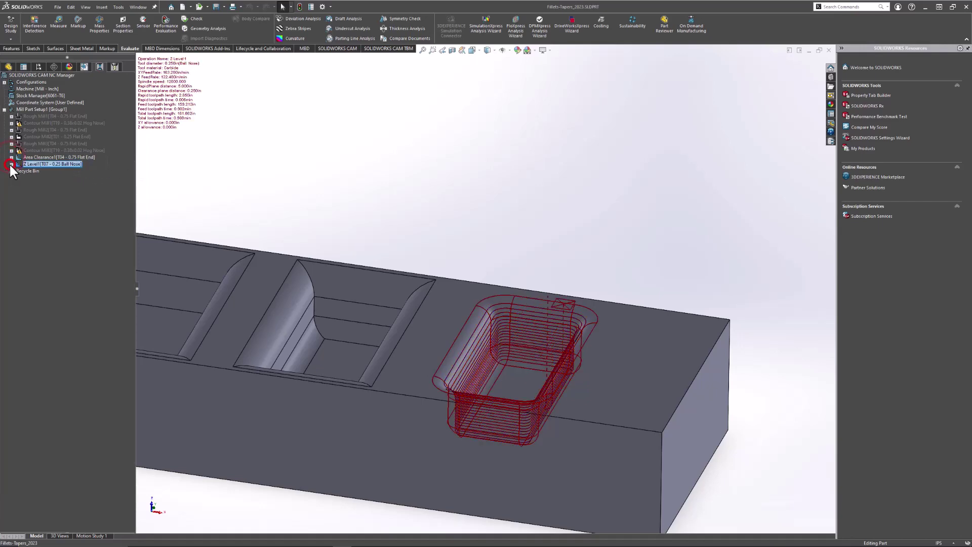
Run the toolpath simulation for Mill Part Setup1 through to the end
{"action": "right_click", "coordinate": [27, 109]}
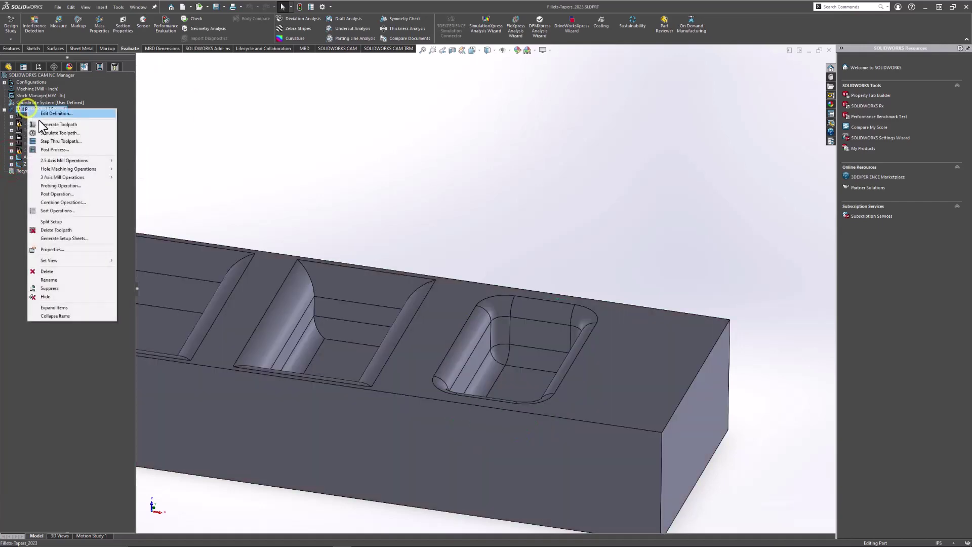
{"action": "left_click", "coordinate": [47, 131]}
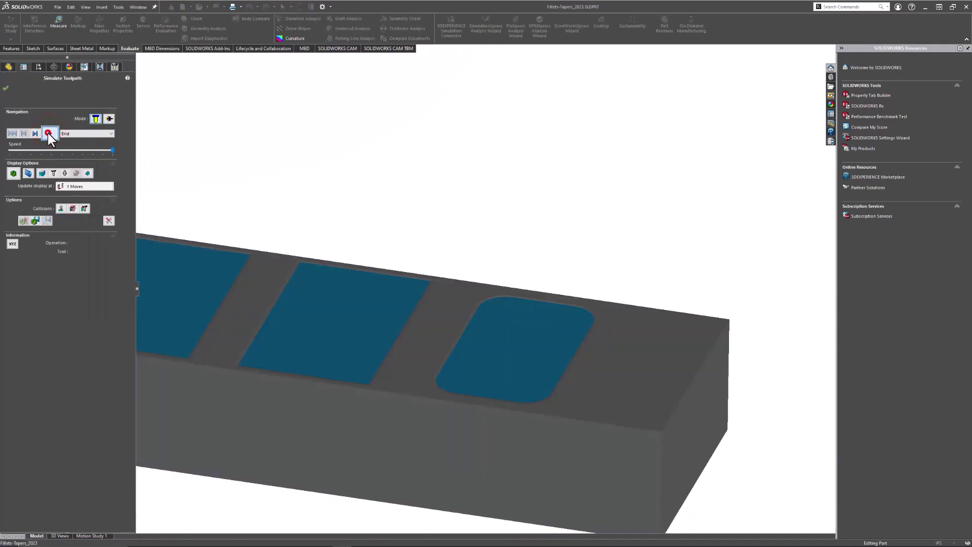
{"action": "left_click", "coordinate": [49, 133]}
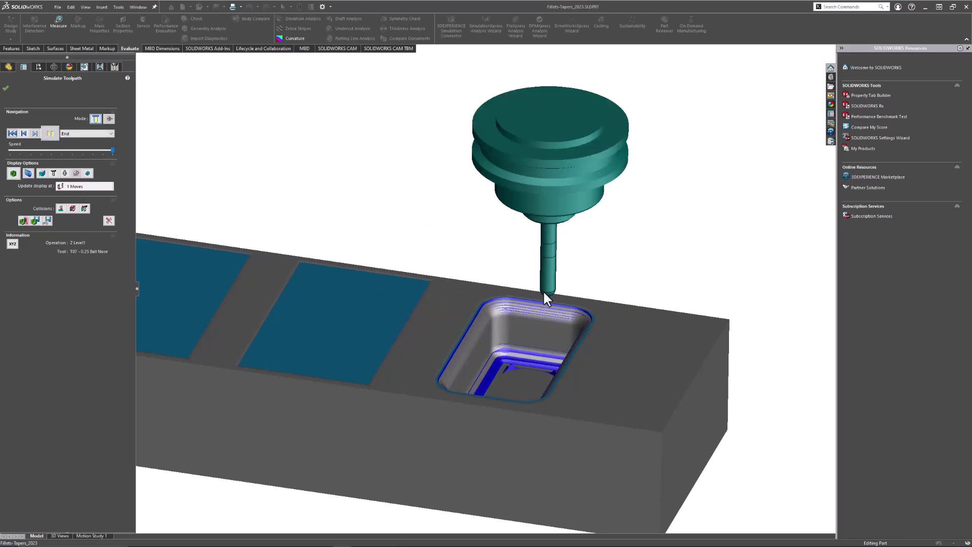
Examine the simulated cut of the fourth pocket's fillets, tapered walls and floor, then exit the simulation
{"action": "scroll", "coordinate": [507, 304], "scroll_direction": "down", "scroll_amount": 2}
{"action": "scroll", "coordinate": [511, 340], "scroll_direction": "up", "scroll_amount": 5}
{"action": "mouse_move", "coordinate": [489, 323]}
{"action": "middle_mouse_down"}
{"action": "mouse_move", "coordinate": [503, 323]}
{"action": "mouse_move", "coordinate": [495, 304]}
{"action": "mouse_move", "coordinate": [503, 299]}
{"action": "mouse_move", "coordinate": [487, 316]}
{"action": "middle_mouse_up"}
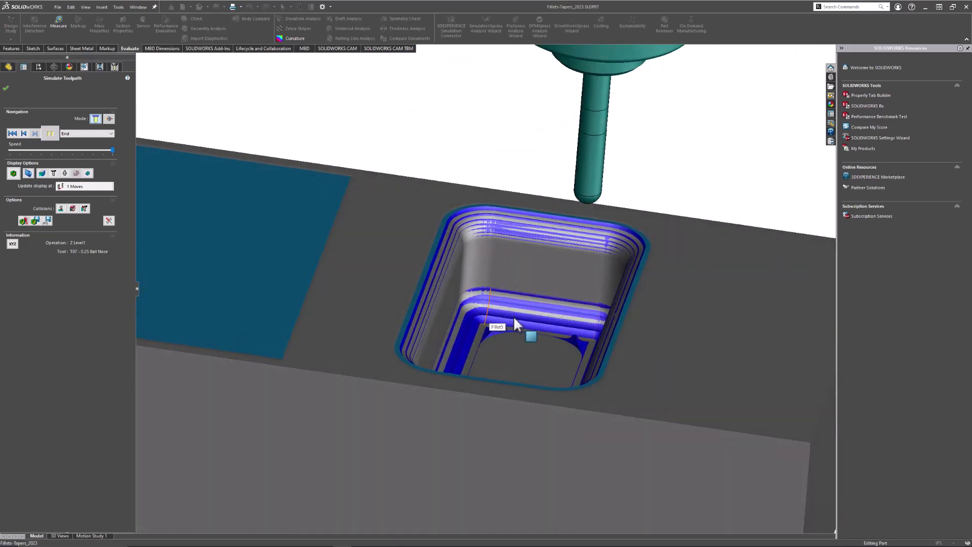
{"action": "scroll", "coordinate": [506, 340], "scroll_direction": "down", "scroll_amount": 2}
{"action": "scroll", "coordinate": [501, 331], "scroll_direction": "up", "scroll_amount": 2}
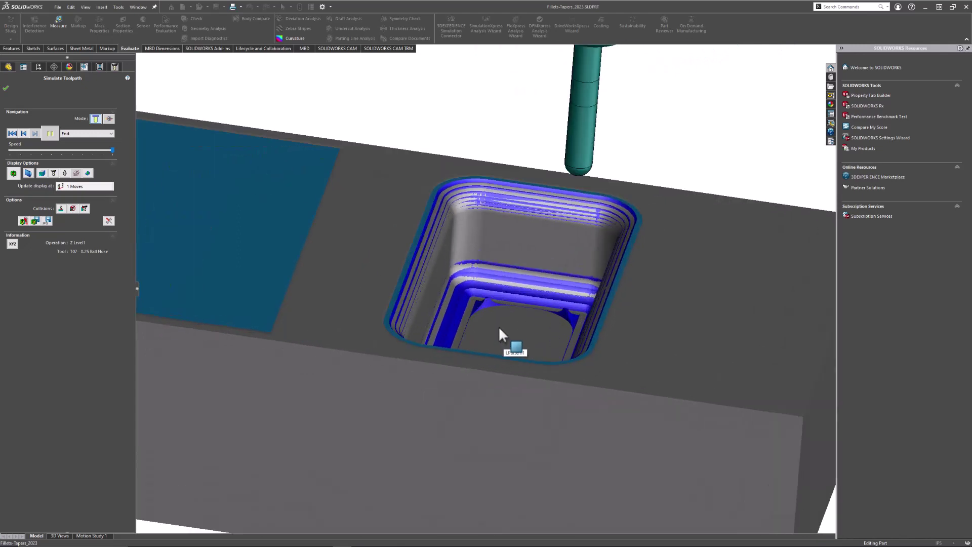
{"action": "scroll", "coordinate": [497, 326], "scroll_direction": "down", "scroll_amount": 1}
{"action": "scroll", "coordinate": [490, 315], "scroll_direction": "down", "scroll_amount": 1}
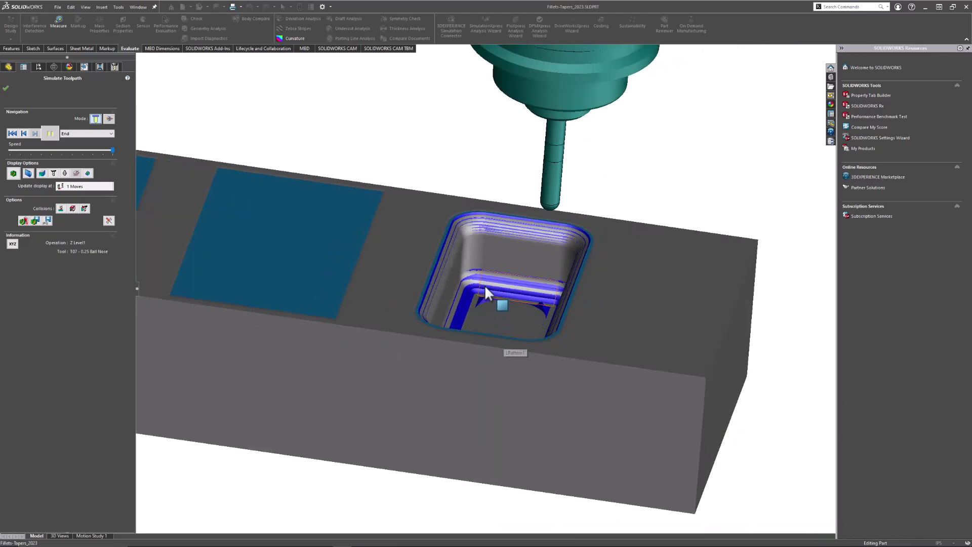
{"action": "mouse_move", "coordinate": [484, 301]}
{"action": "middle_mouse_down"}
{"action": "mouse_move", "coordinate": [436, 278]}
{"action": "mouse_move", "coordinate": [466, 311]}
{"action": "mouse_move", "coordinate": [487, 293]}
{"action": "middle_mouse_up"}
{"action": "scroll", "coordinate": [489, 293], "scroll_direction": "up", "scroll_amount": 1}
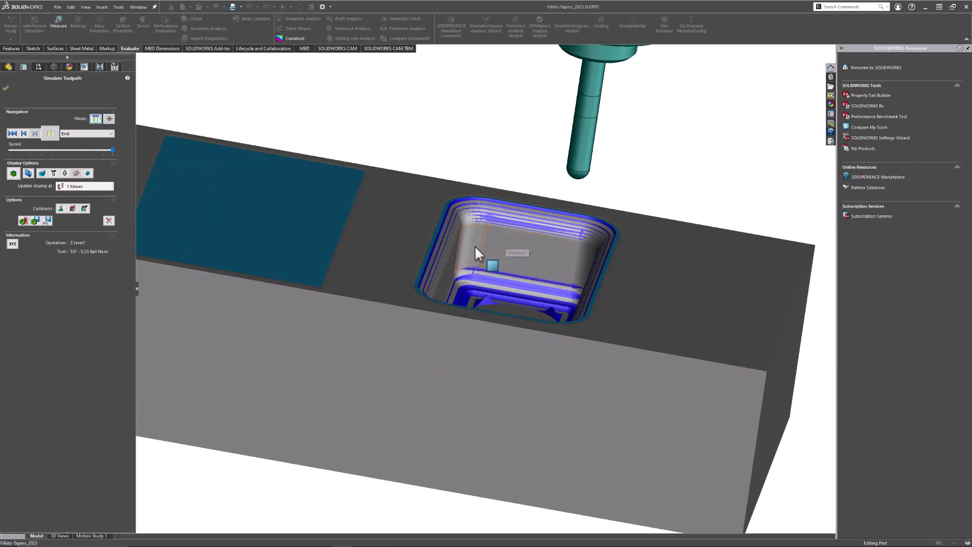
{"action": "scroll", "coordinate": [473, 247], "scroll_direction": "down", "scroll_amount": 2}
{"action": "left_click", "coordinate": [5, 88]}
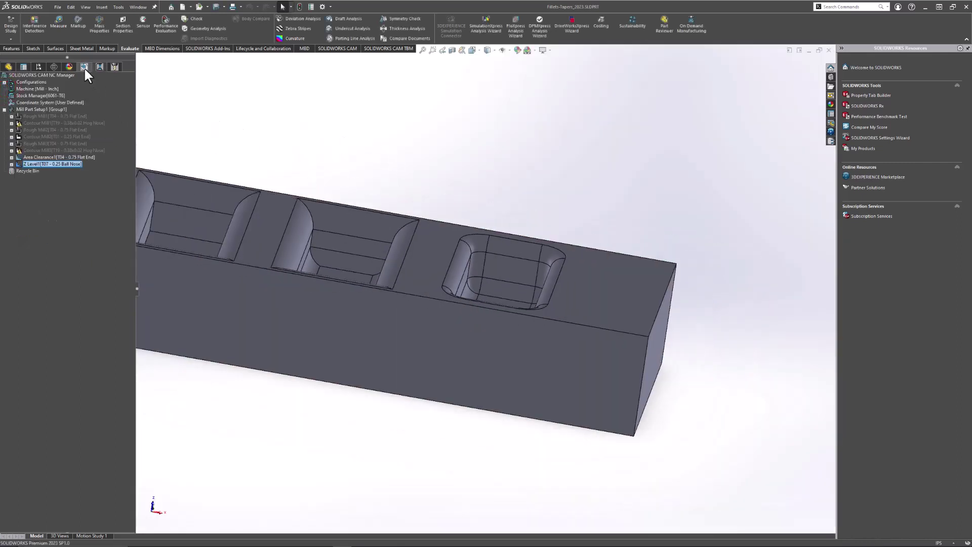
Return to the machining feature list and highlight the fourth pocket's multi surface feature, viewing it alongside the other pockets
{"action": "left_click", "coordinate": [84, 67]}
{"action": "mouse_move", "coordinate": [437, 169]}
{"action": "middle_mouse_down"}
{"action": "mouse_move", "coordinate": [412, 200]}
{"action": "mouse_move", "coordinate": [434, 174]}
{"action": "mouse_move", "coordinate": [438, 183]}
{"action": "middle_mouse_up"}
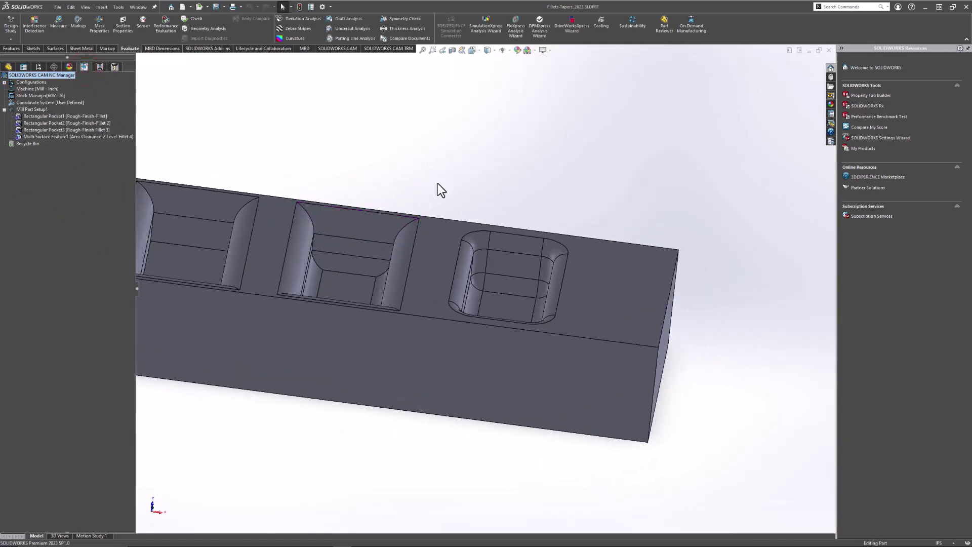
{"action": "left_click", "coordinate": [51, 136]}
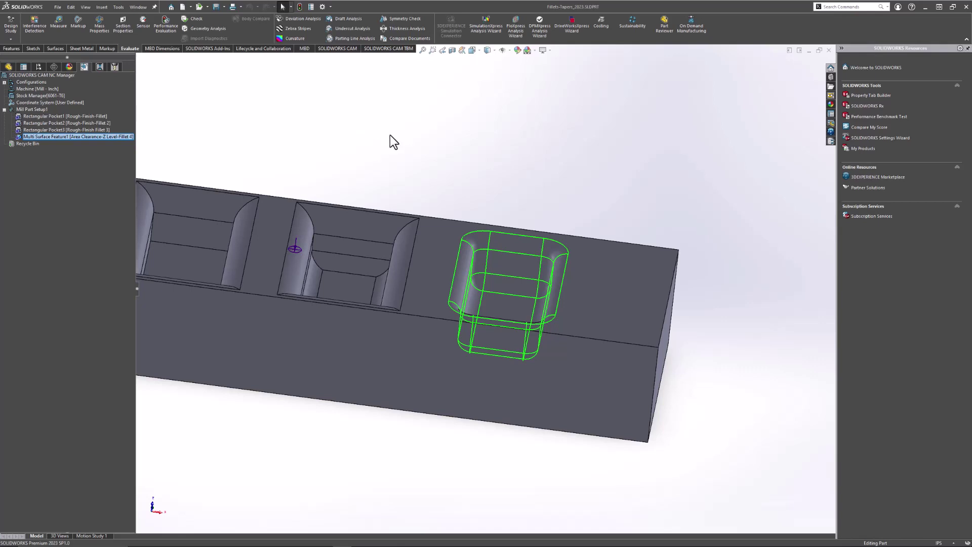
{"action": "scroll", "coordinate": [400, 150], "scroll_direction": "down", "scroll_amount": 2}
{"action": "mouse_move", "coordinate": [414, 165]}
{"action": "middle_mouse_down"}
{"action": "mouse_move", "coordinate": [410, 178]}
{"action": "mouse_move", "coordinate": [380, 187]}
{"action": "mouse_move", "coordinate": [423, 179]}
{"action": "mouse_move", "coordinate": [412, 189]}
{"action": "mouse_move", "coordinate": [385, 184]}
{"action": "mouse_move", "coordinate": [411, 189]}
{"action": "mouse_move", "coordinate": [426, 174]}
{"action": "mouse_move", "coordinate": [406, 187]}
{"action": "mouse_move", "coordinate": [415, 177]}
{"action": "middle_mouse_up"}
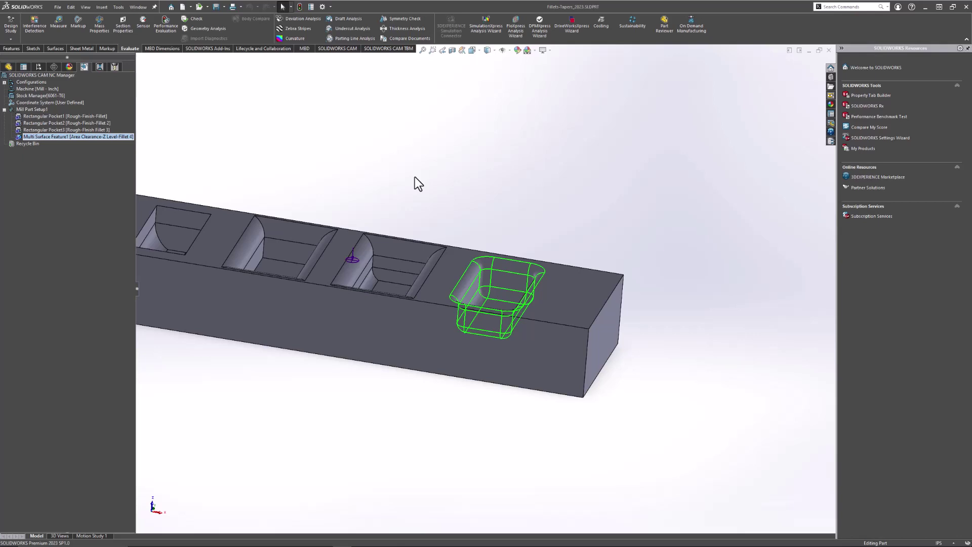
{"action": "key", "text": "f"}
{"action": "scroll", "coordinate": [415, 177], "scroll_direction": "down", "scroll_amount": 2}
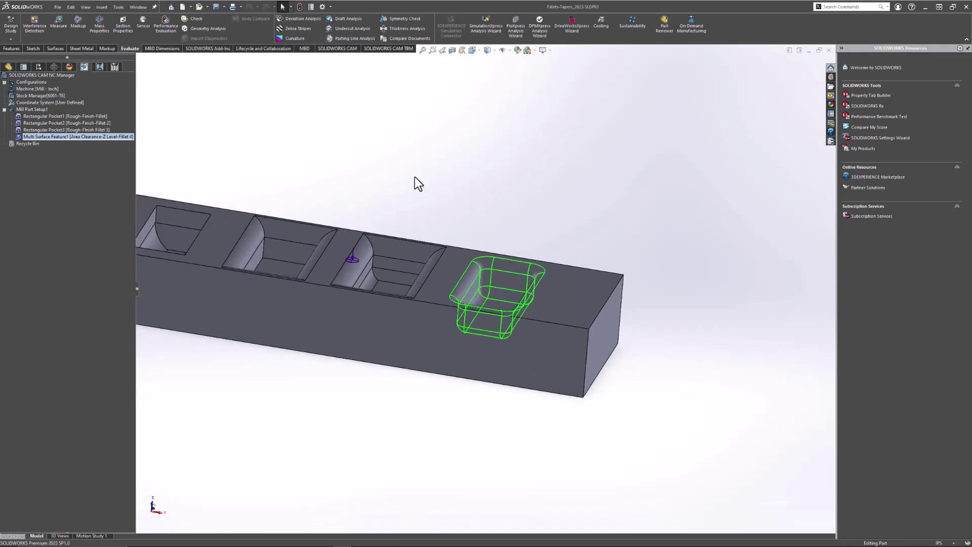